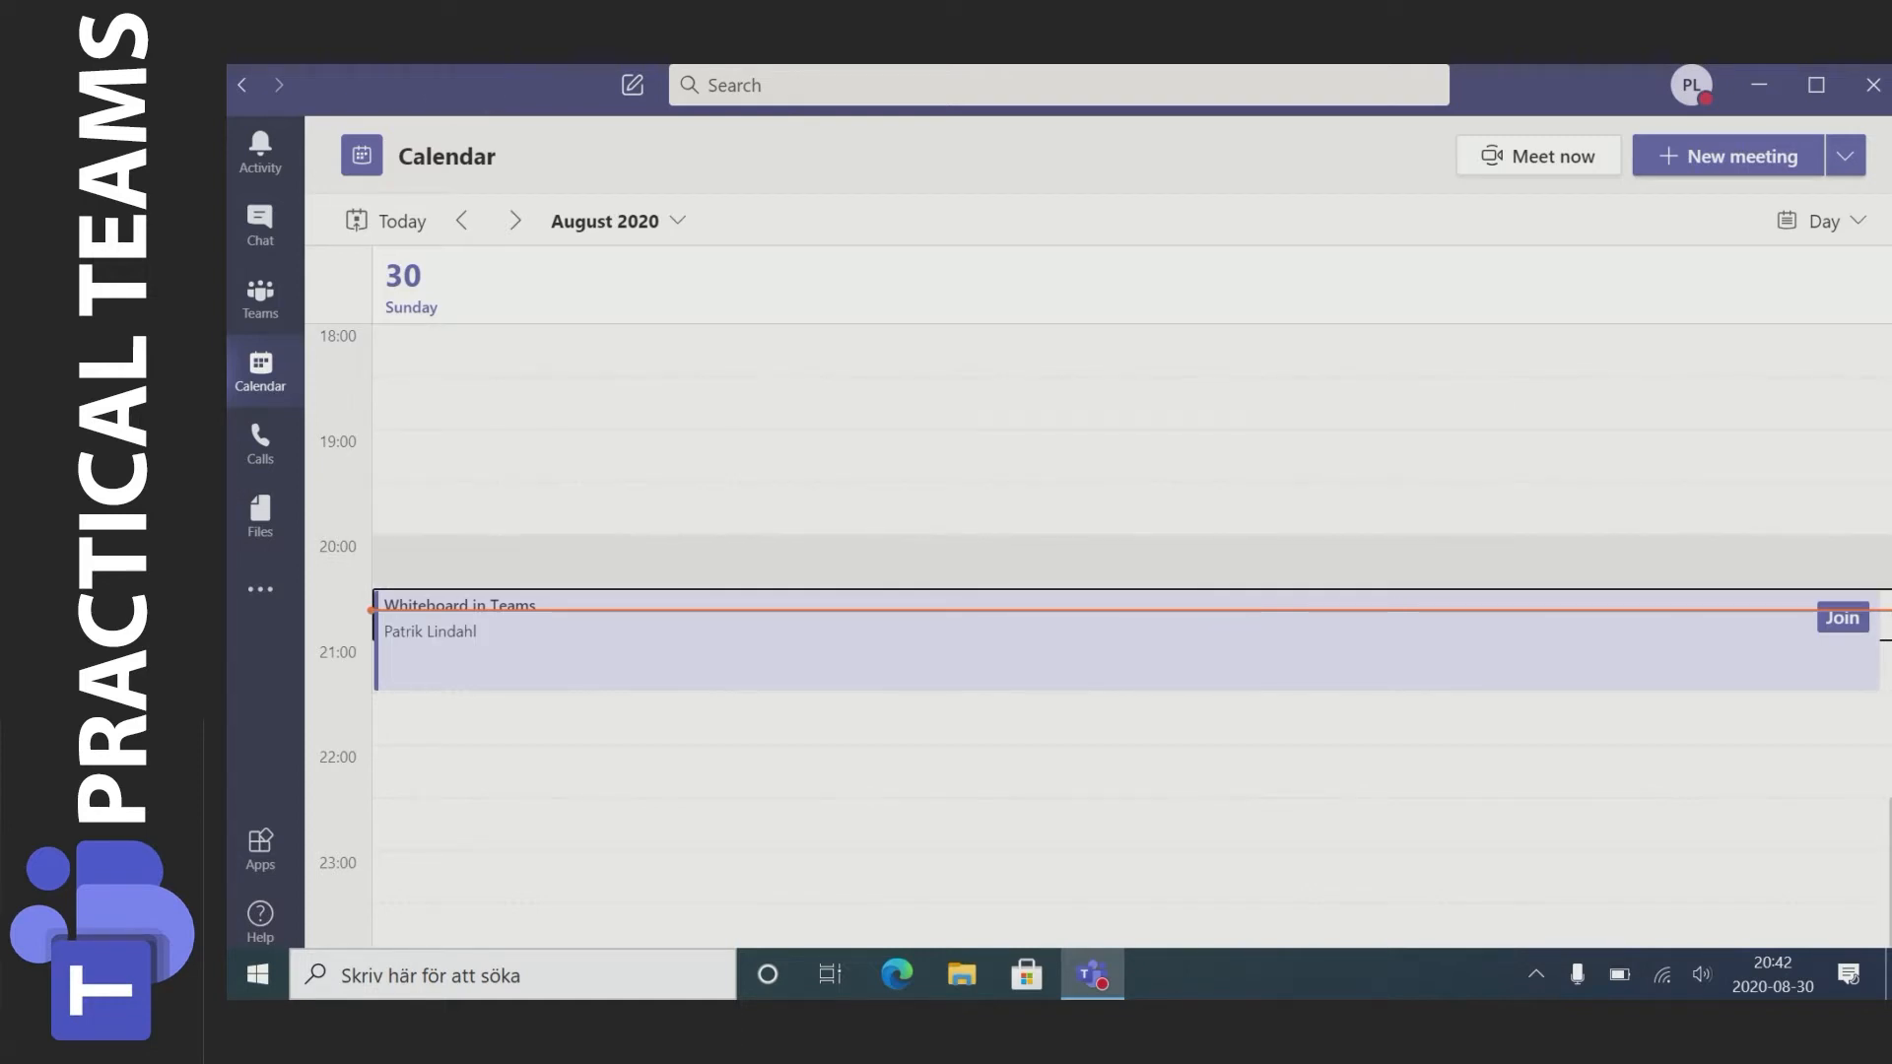
# Join the "Whiteboard in Teams" meeting and share Microsoft Whiteboard with the participants
pyautogui.click(1842, 618)
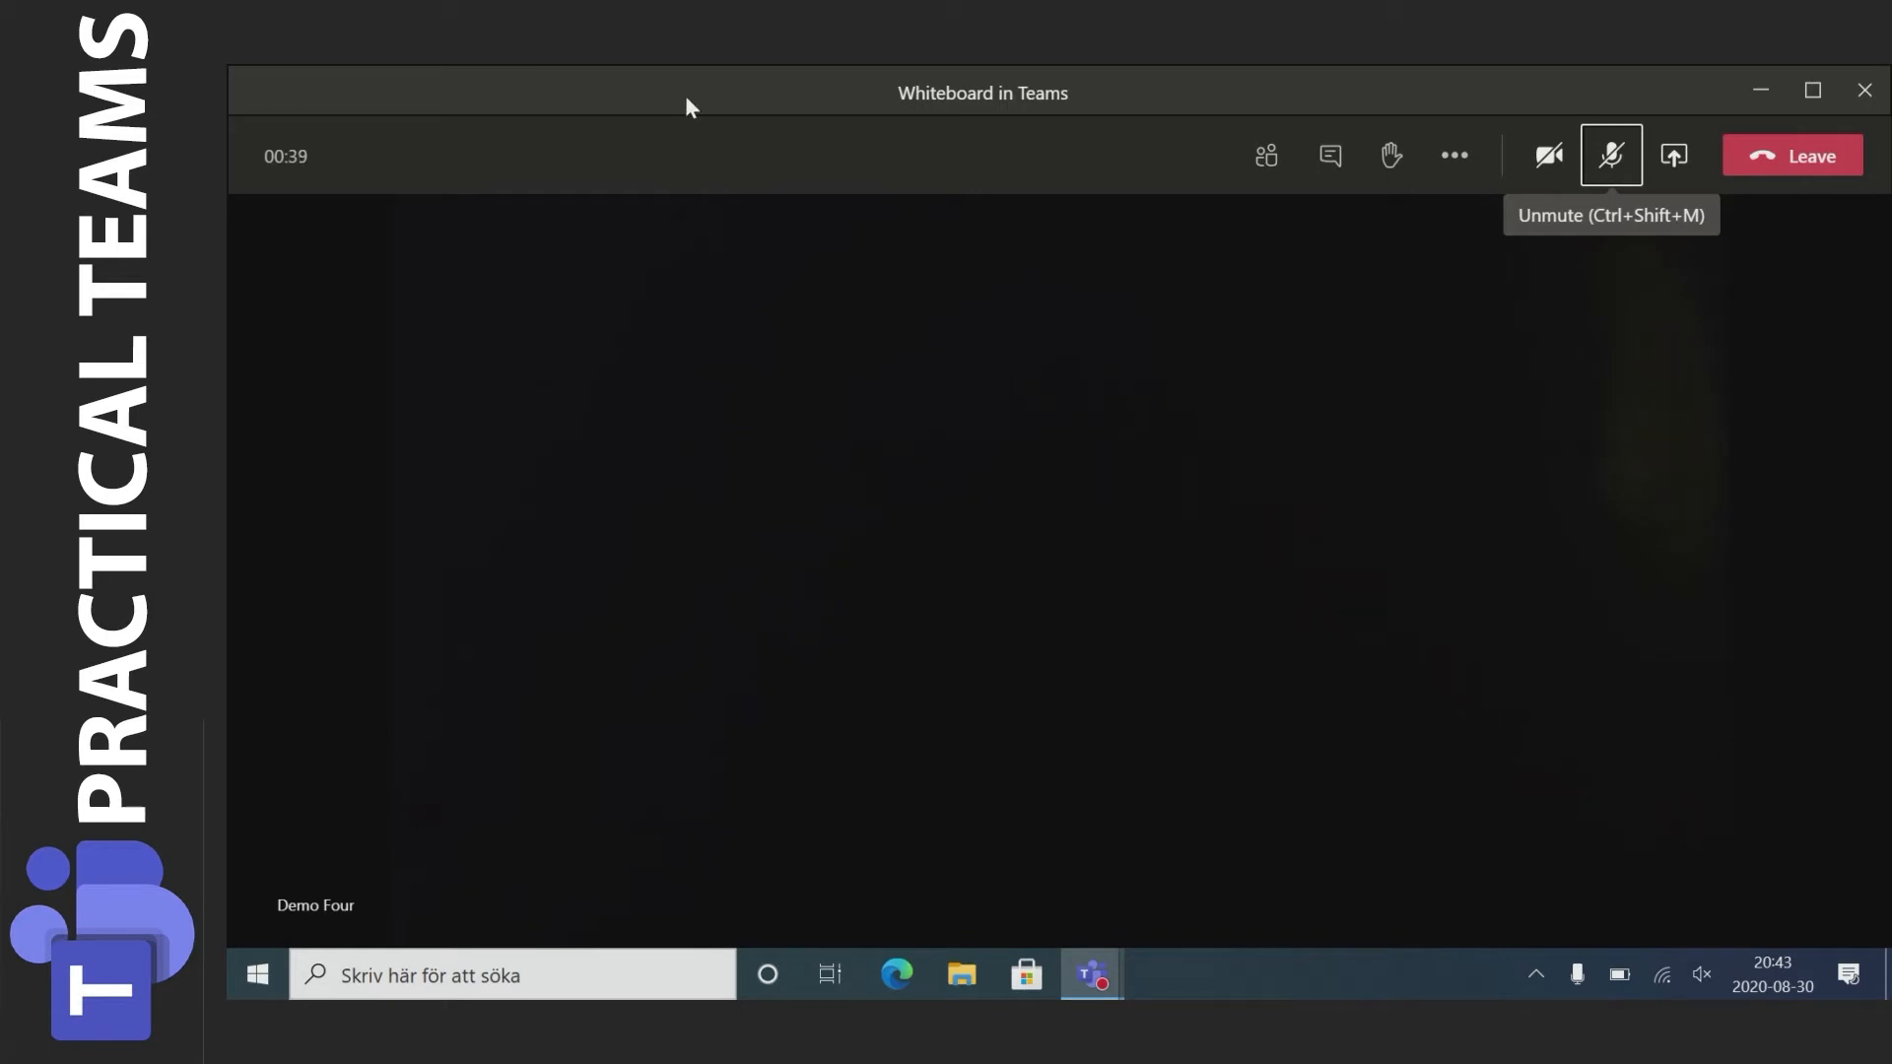
pyautogui.click(1675, 158)
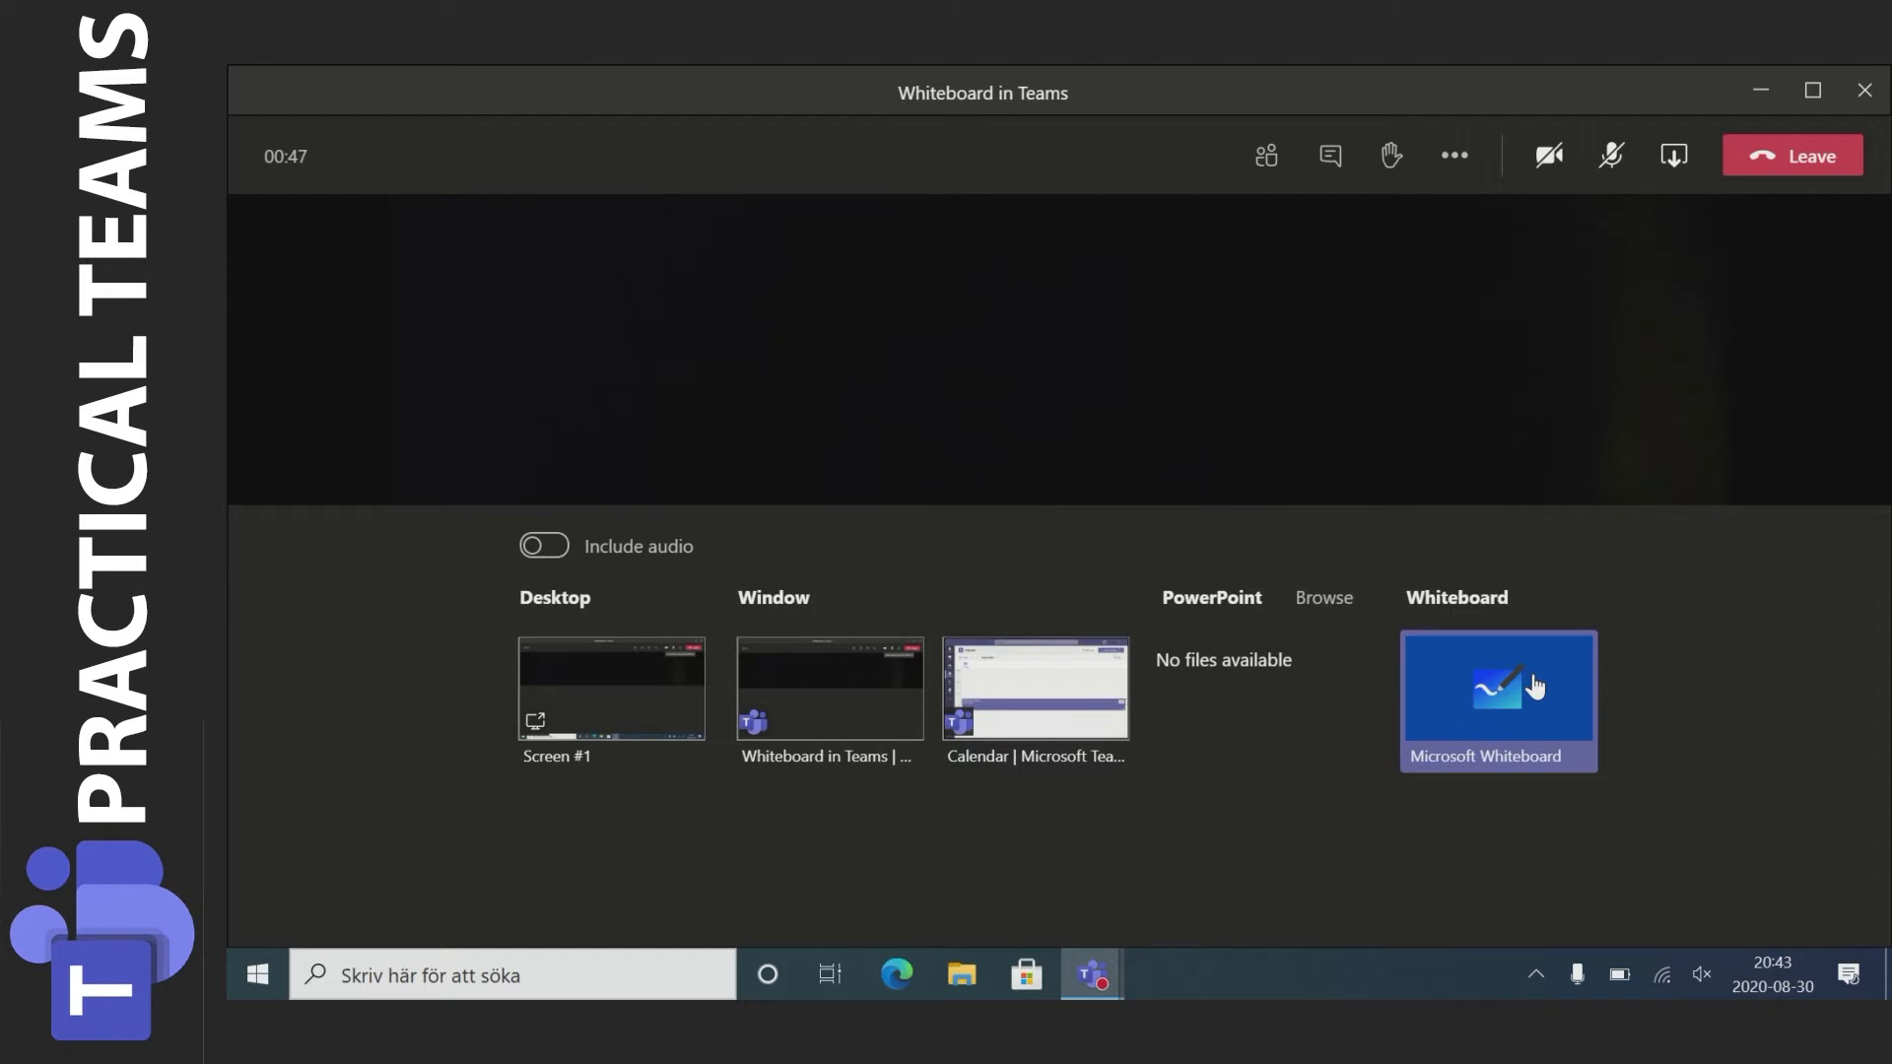
pyautogui.click(1534, 687)
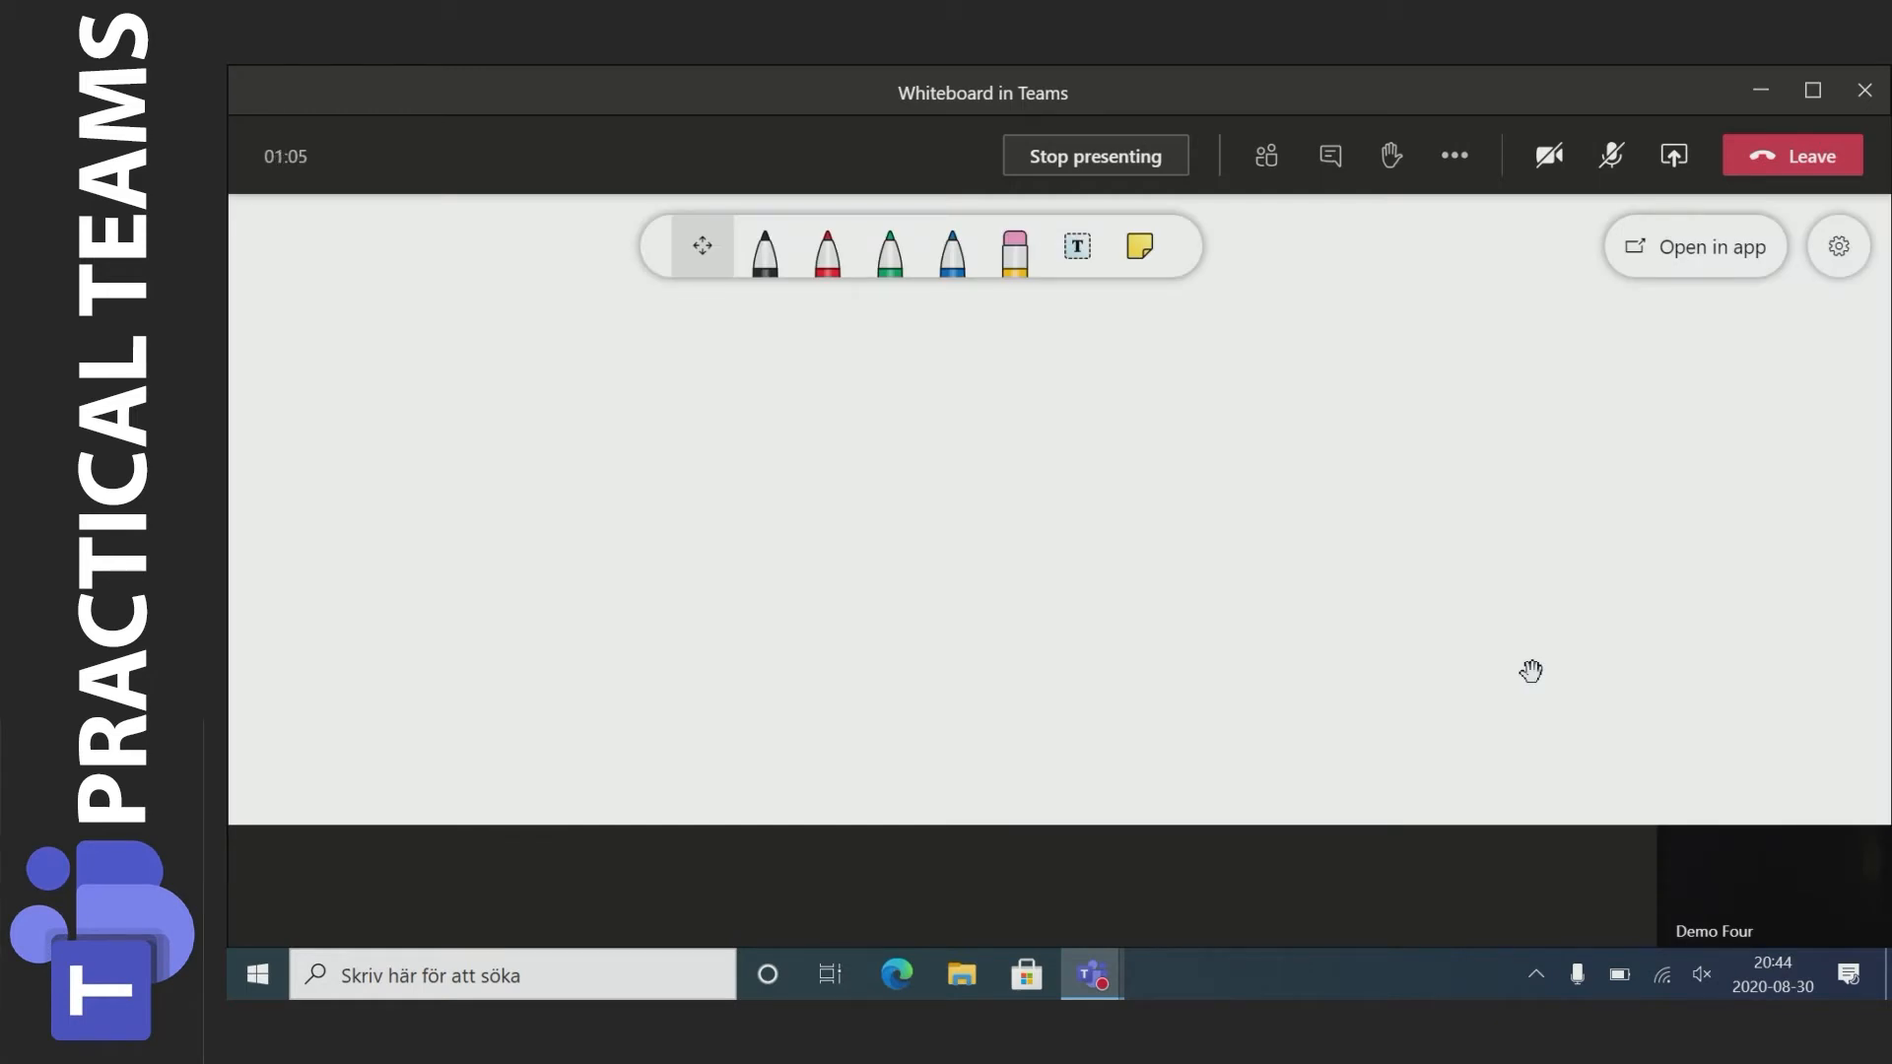
# Draw a looping black pen stroke mid-board and a looping green pen stroke beside it
pyautogui.click(764, 249)
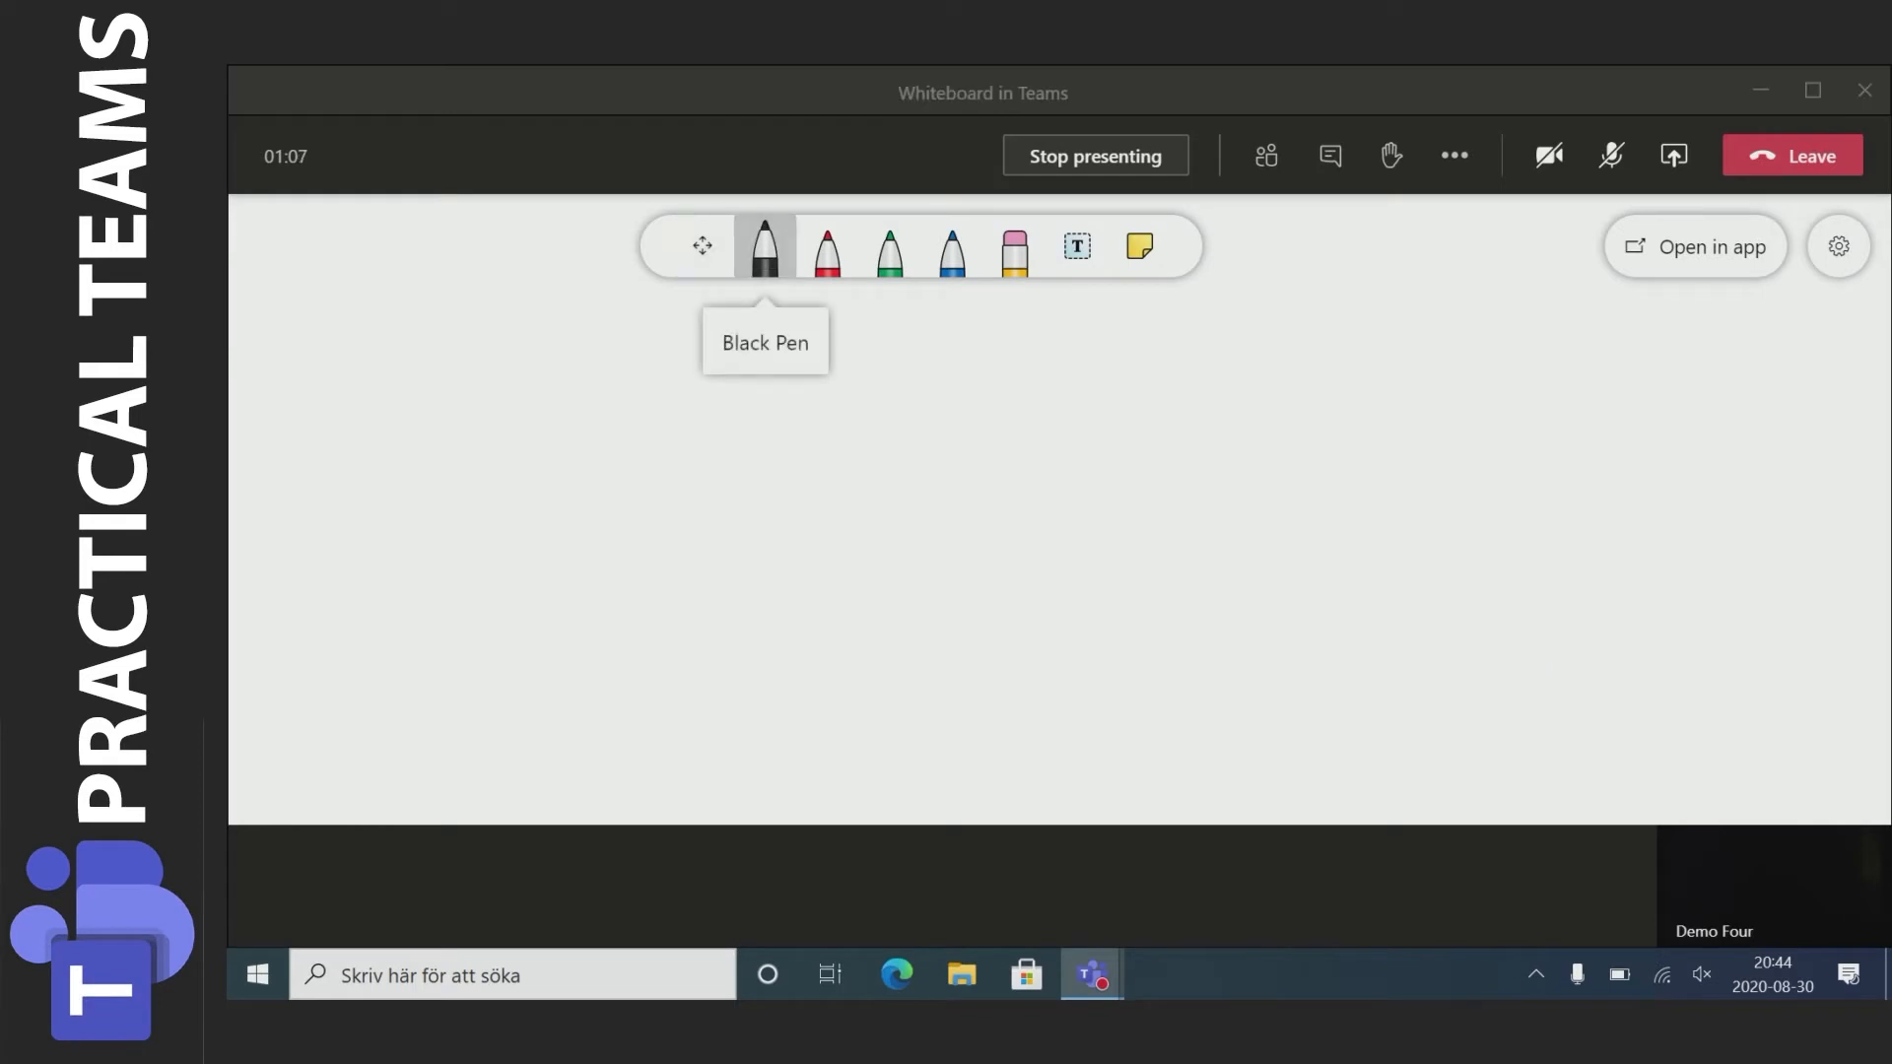
pyautogui.moveTo(973, 409)
pyautogui.mouseDown()
pyautogui.moveTo(936, 622)
pyautogui.moveTo(990, 656)
pyautogui.moveTo(1204, 583)
pyautogui.mouseUp()
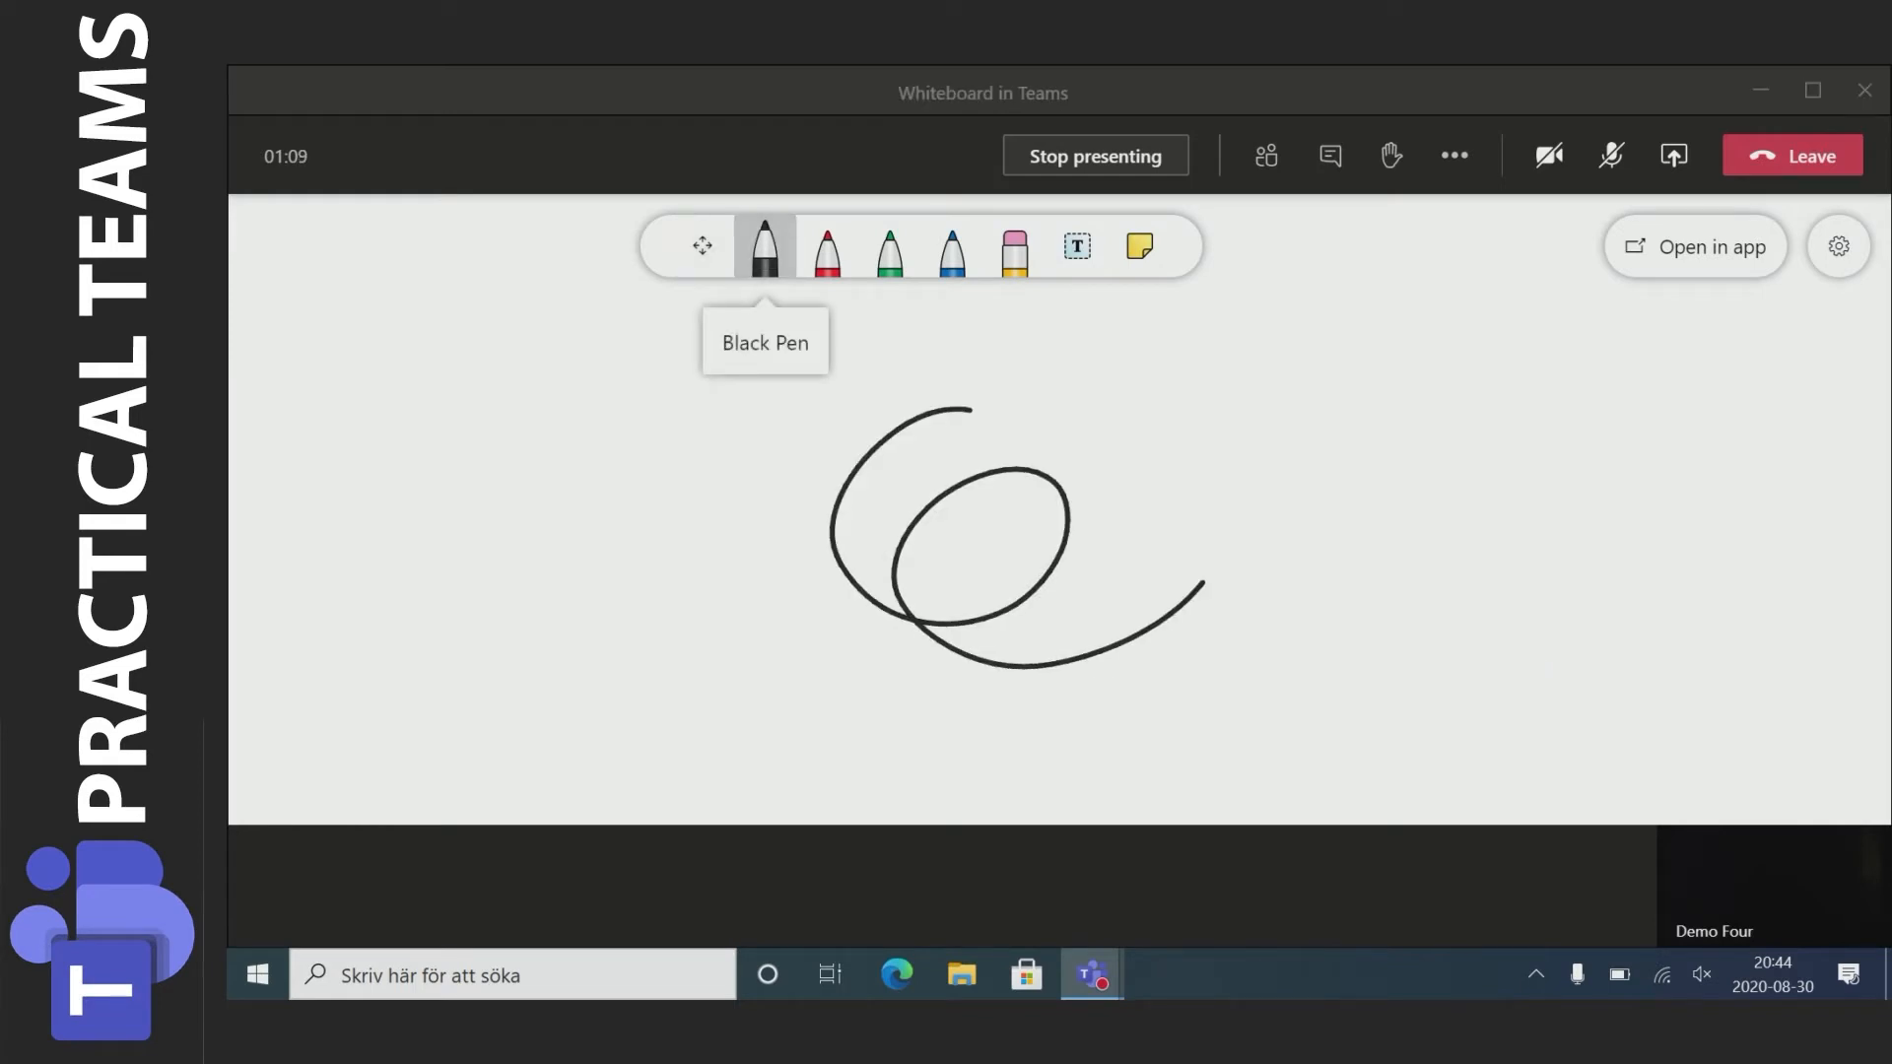
pyautogui.click(890, 248)
pyautogui.moveTo(890, 366)
pyautogui.mouseDown()
pyautogui.moveTo(839, 488)
pyautogui.moveTo(729, 517)
pyautogui.mouseUp()
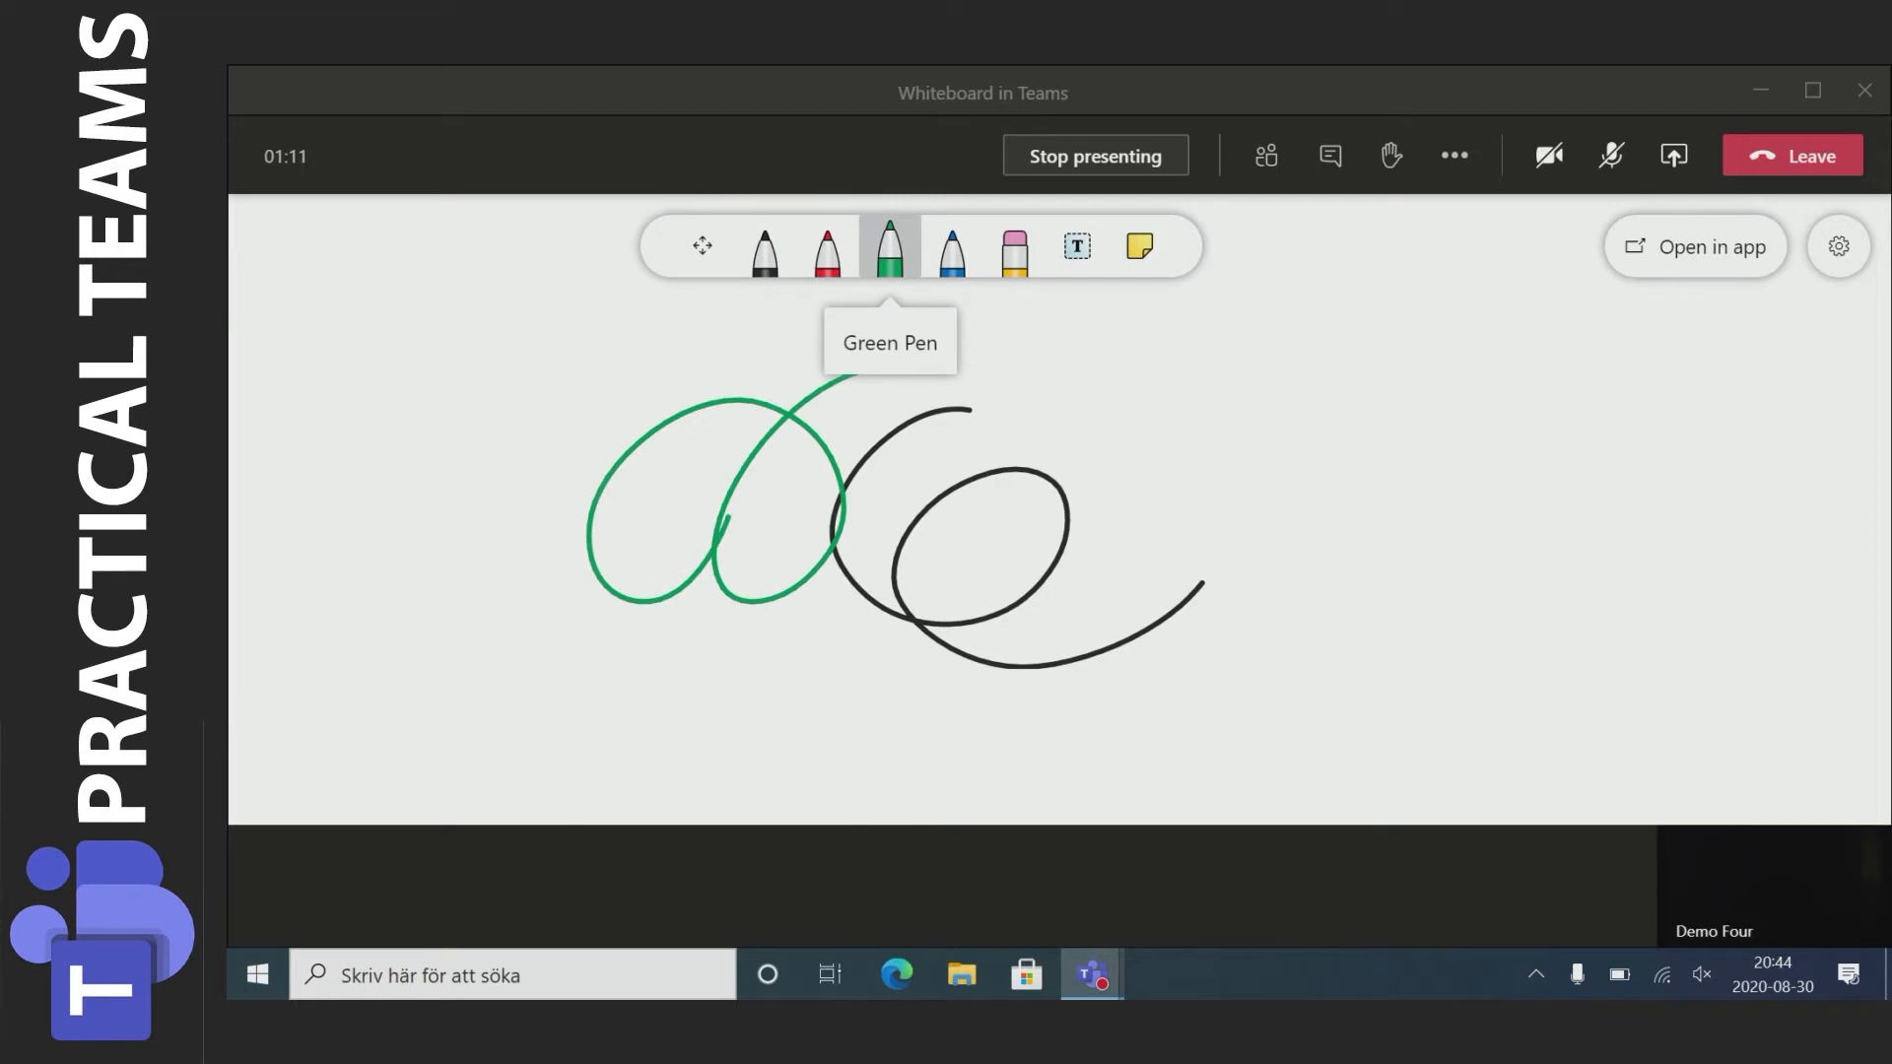
# Add a blank yellow sticky note and a text box reading "test" overlapping the drawn strokes
pyautogui.click(1140, 246)
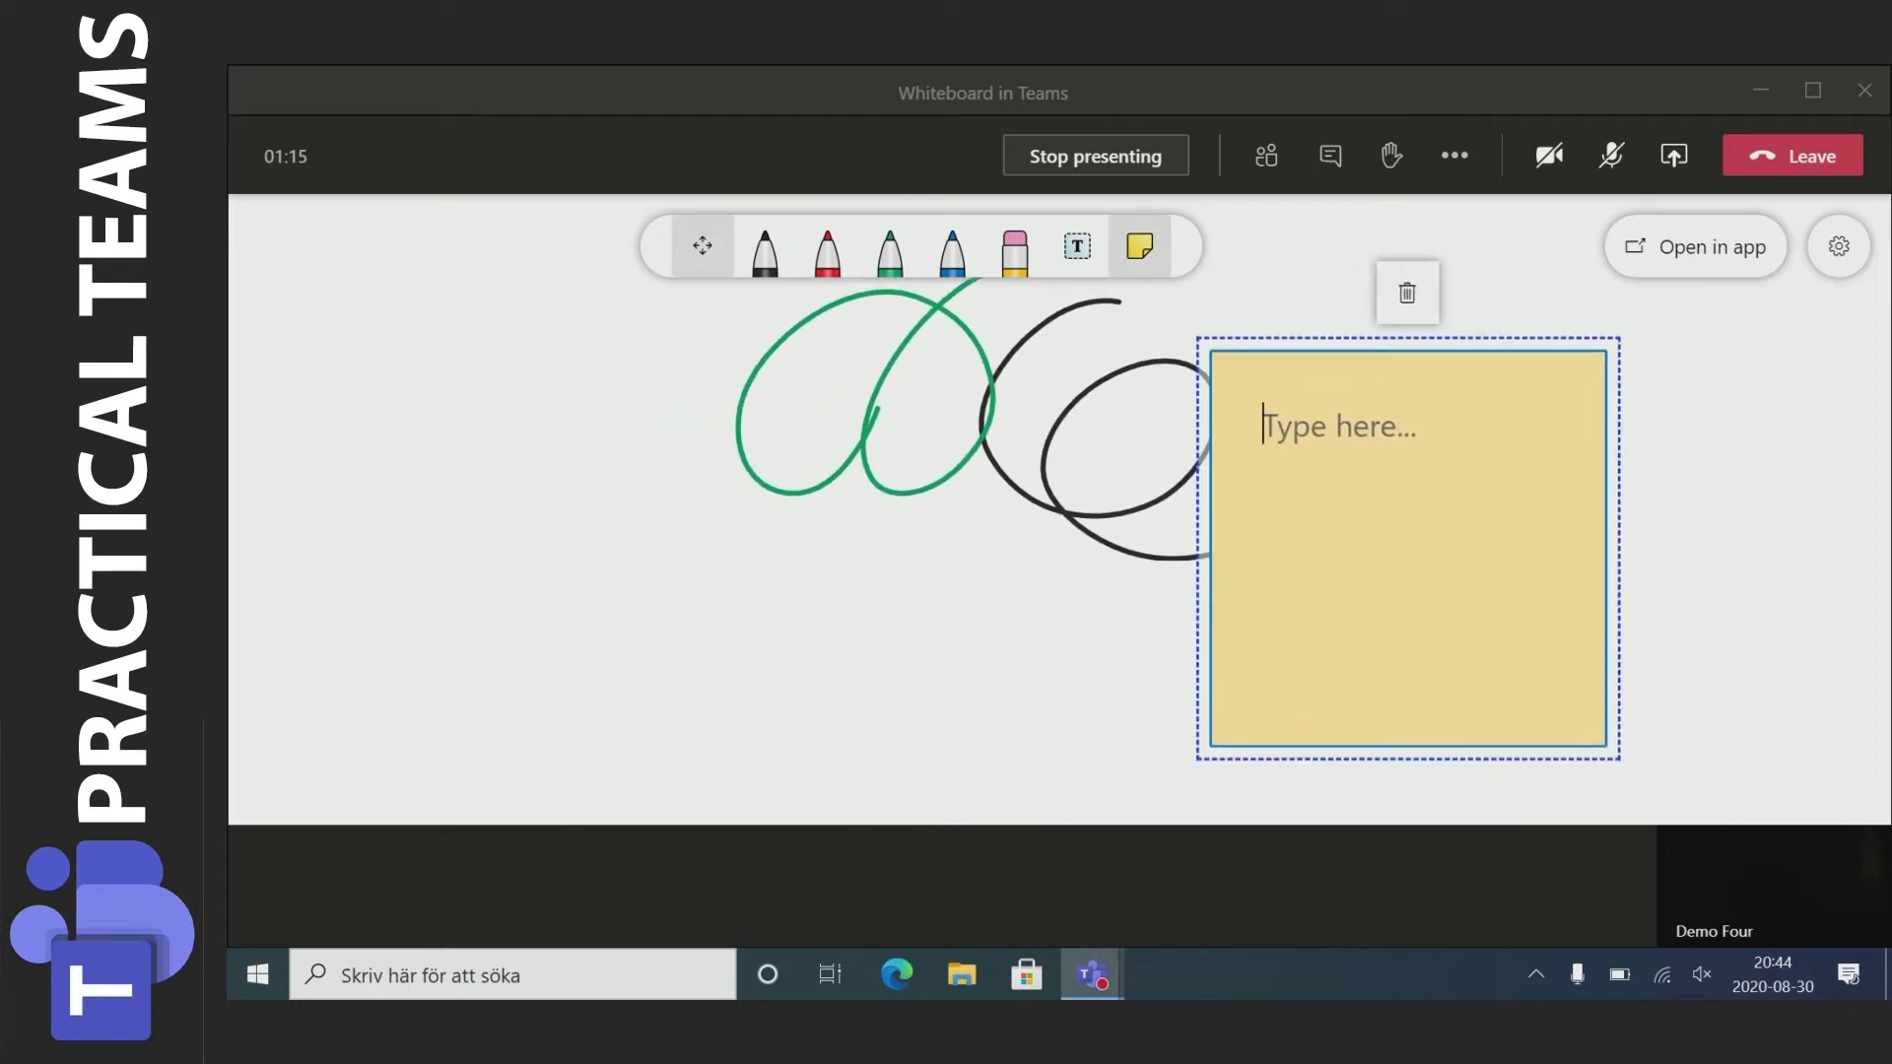
pyautogui.click(1077, 247)
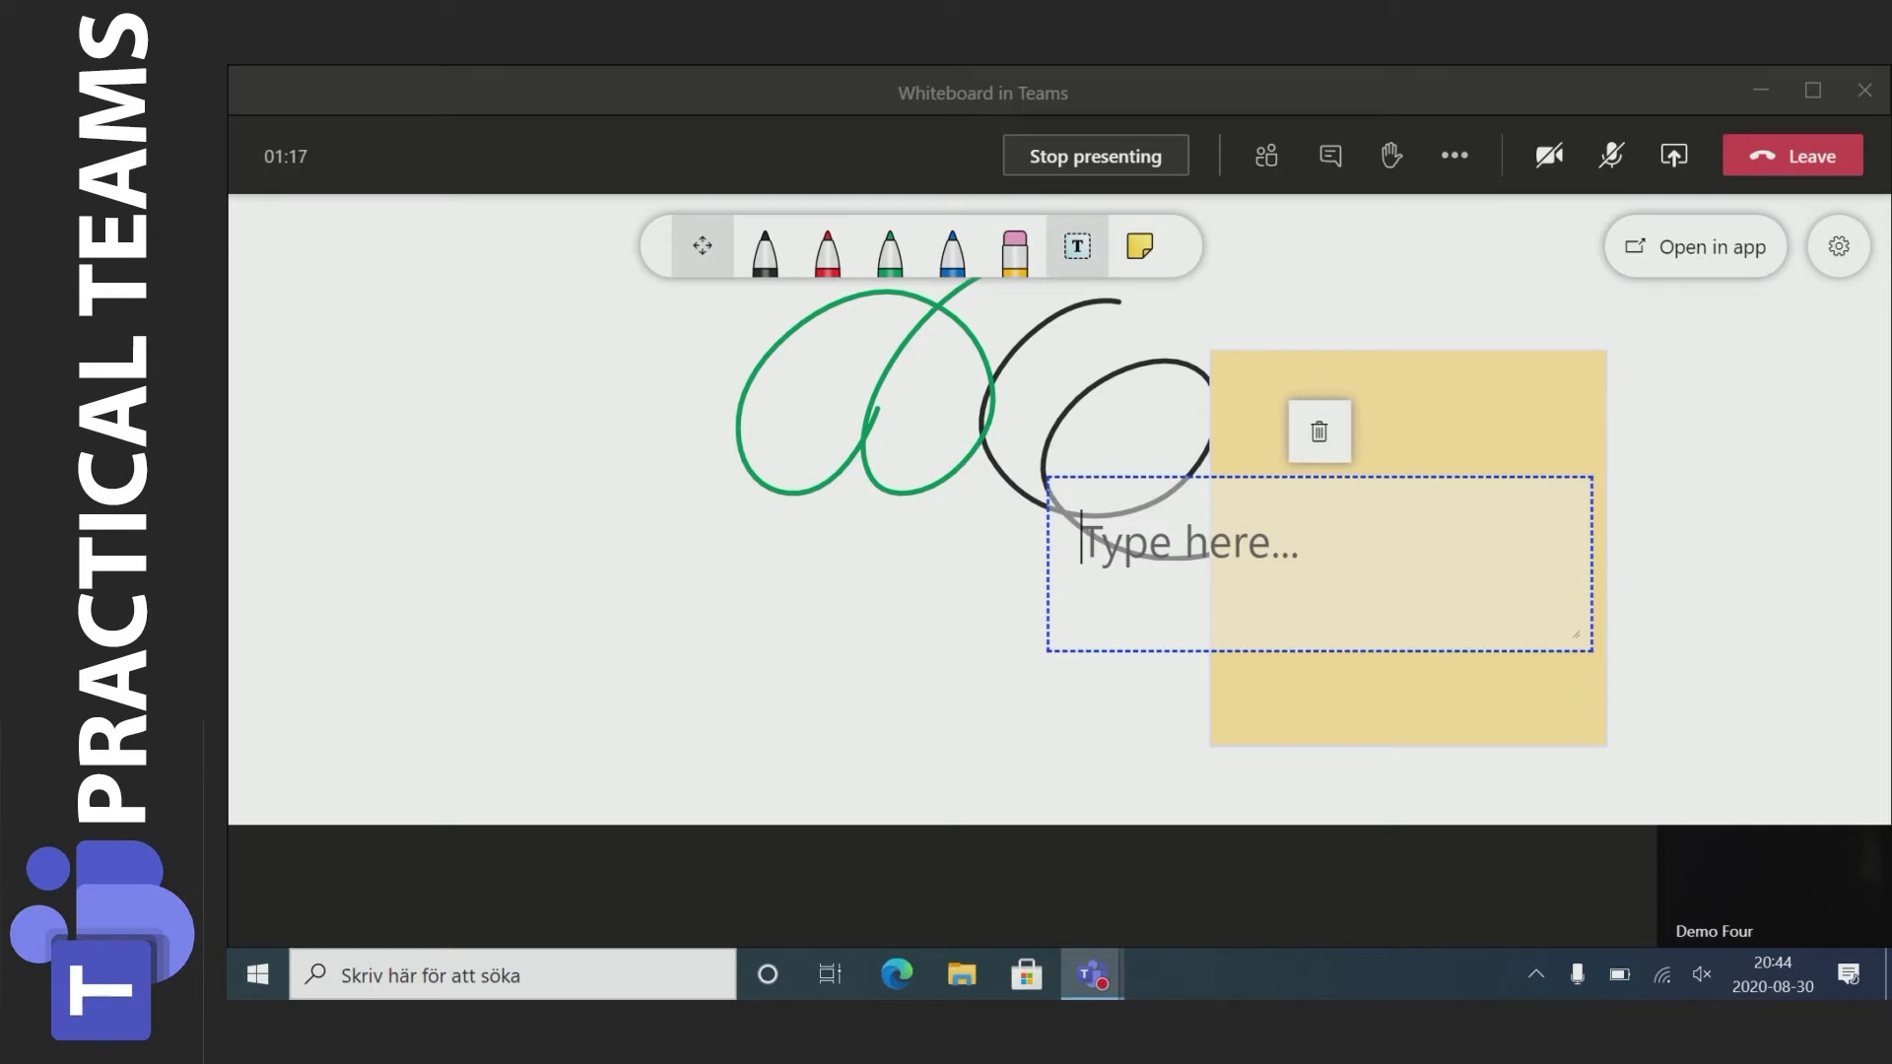
pyautogui.write('test')
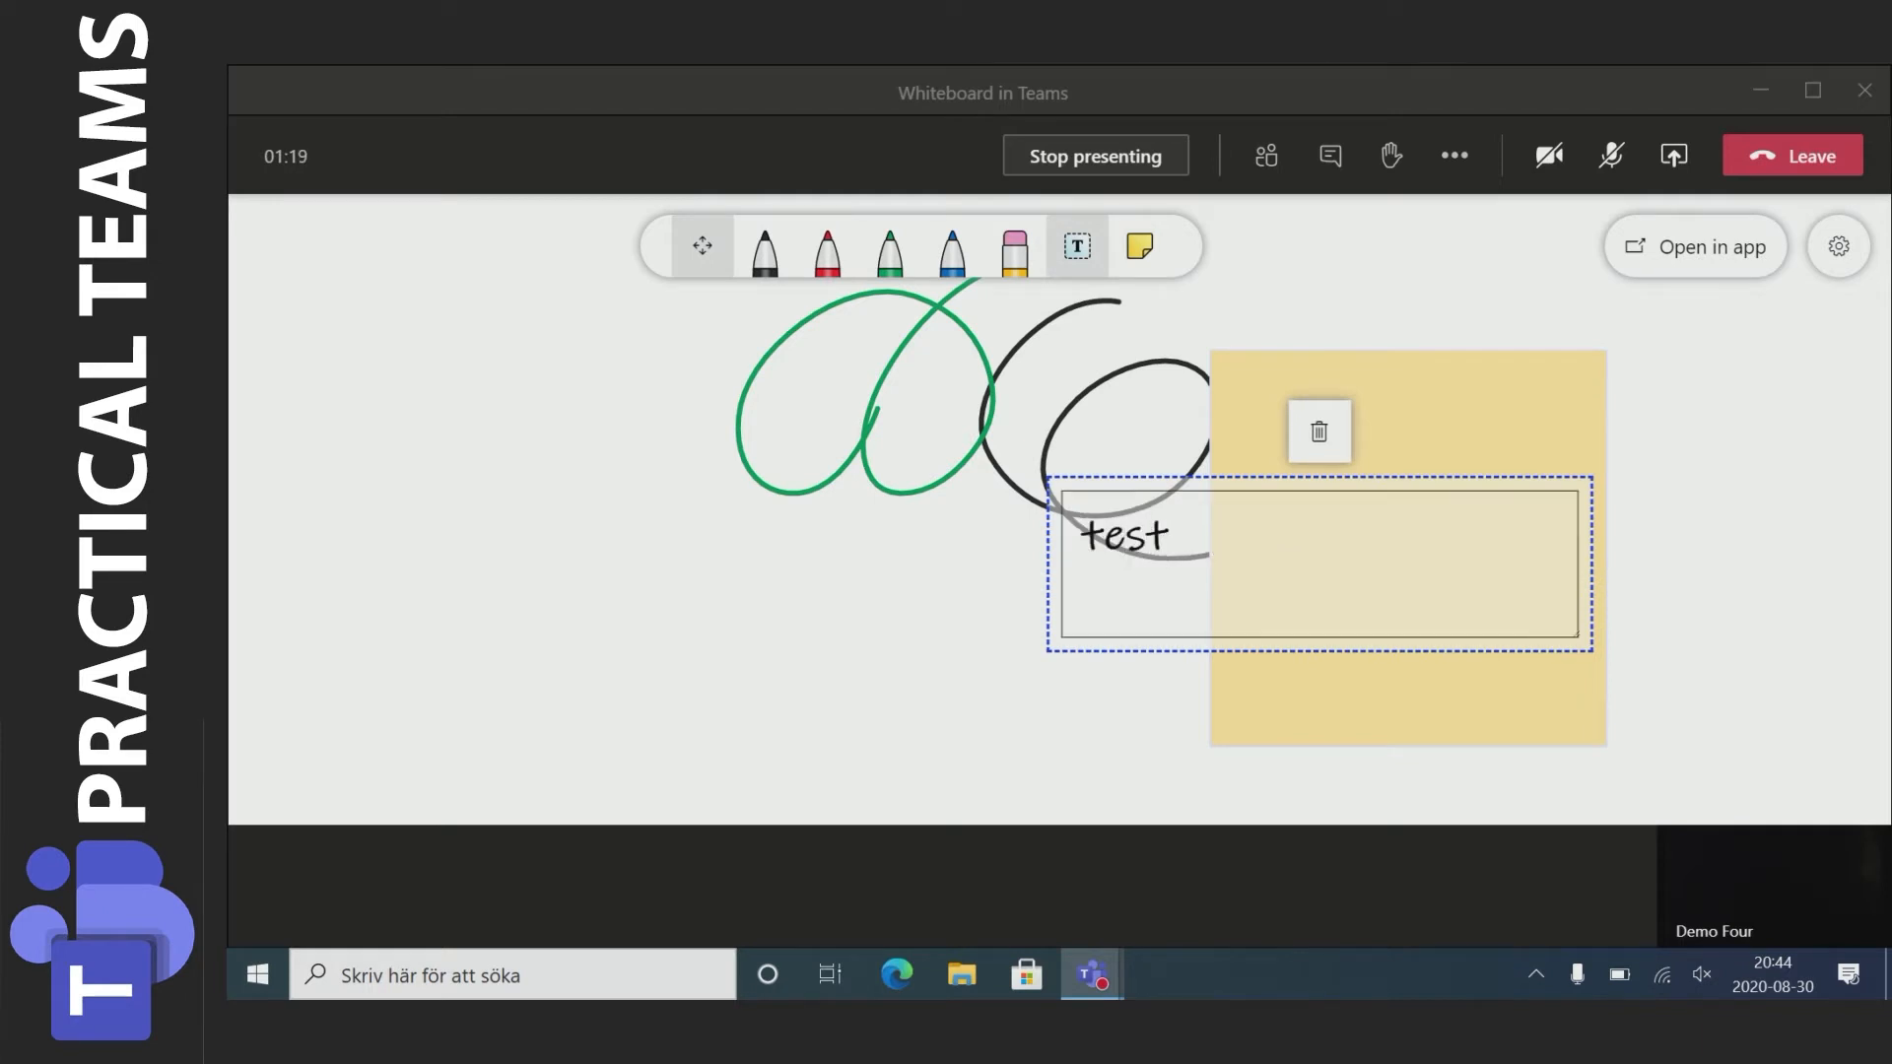
pyautogui.moveTo(1068, 642); pyautogui.dragTo(871, 678)
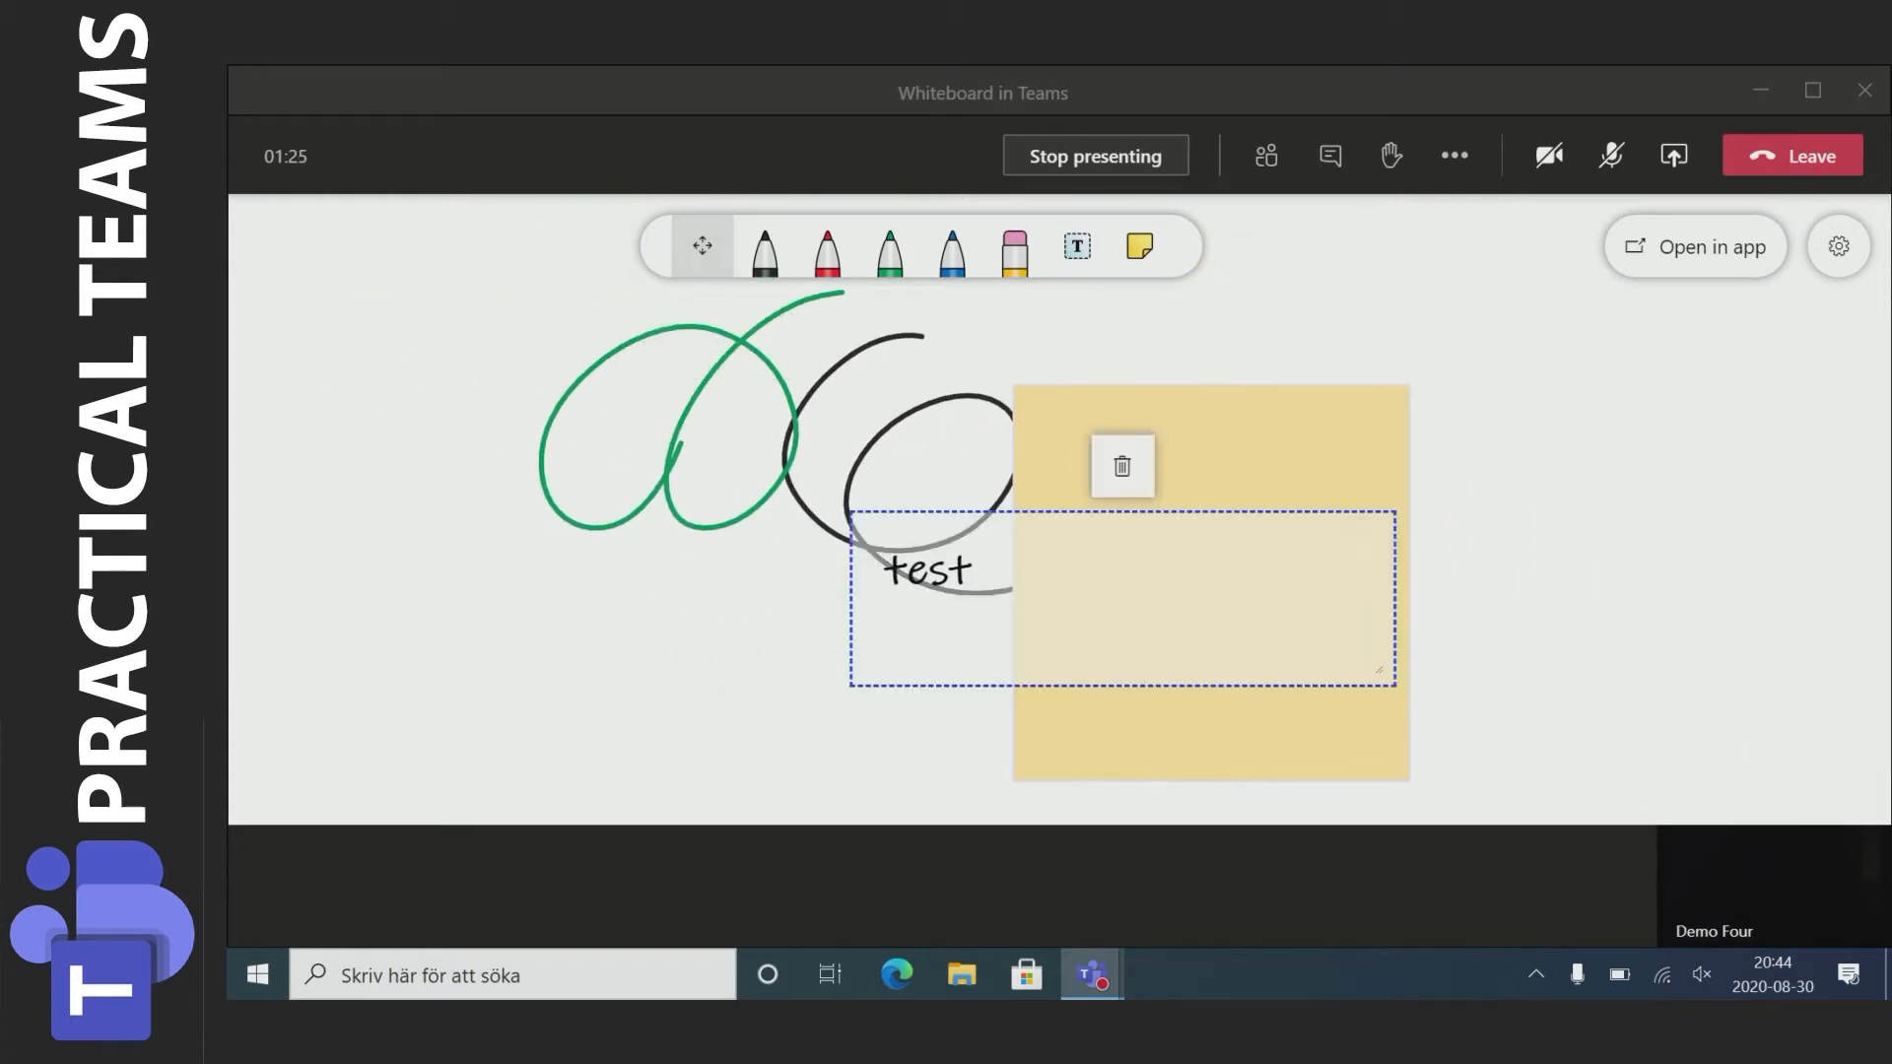
pyautogui.moveTo(871, 678); pyautogui.dragTo(811, 691)
pyautogui.click(942, 449)
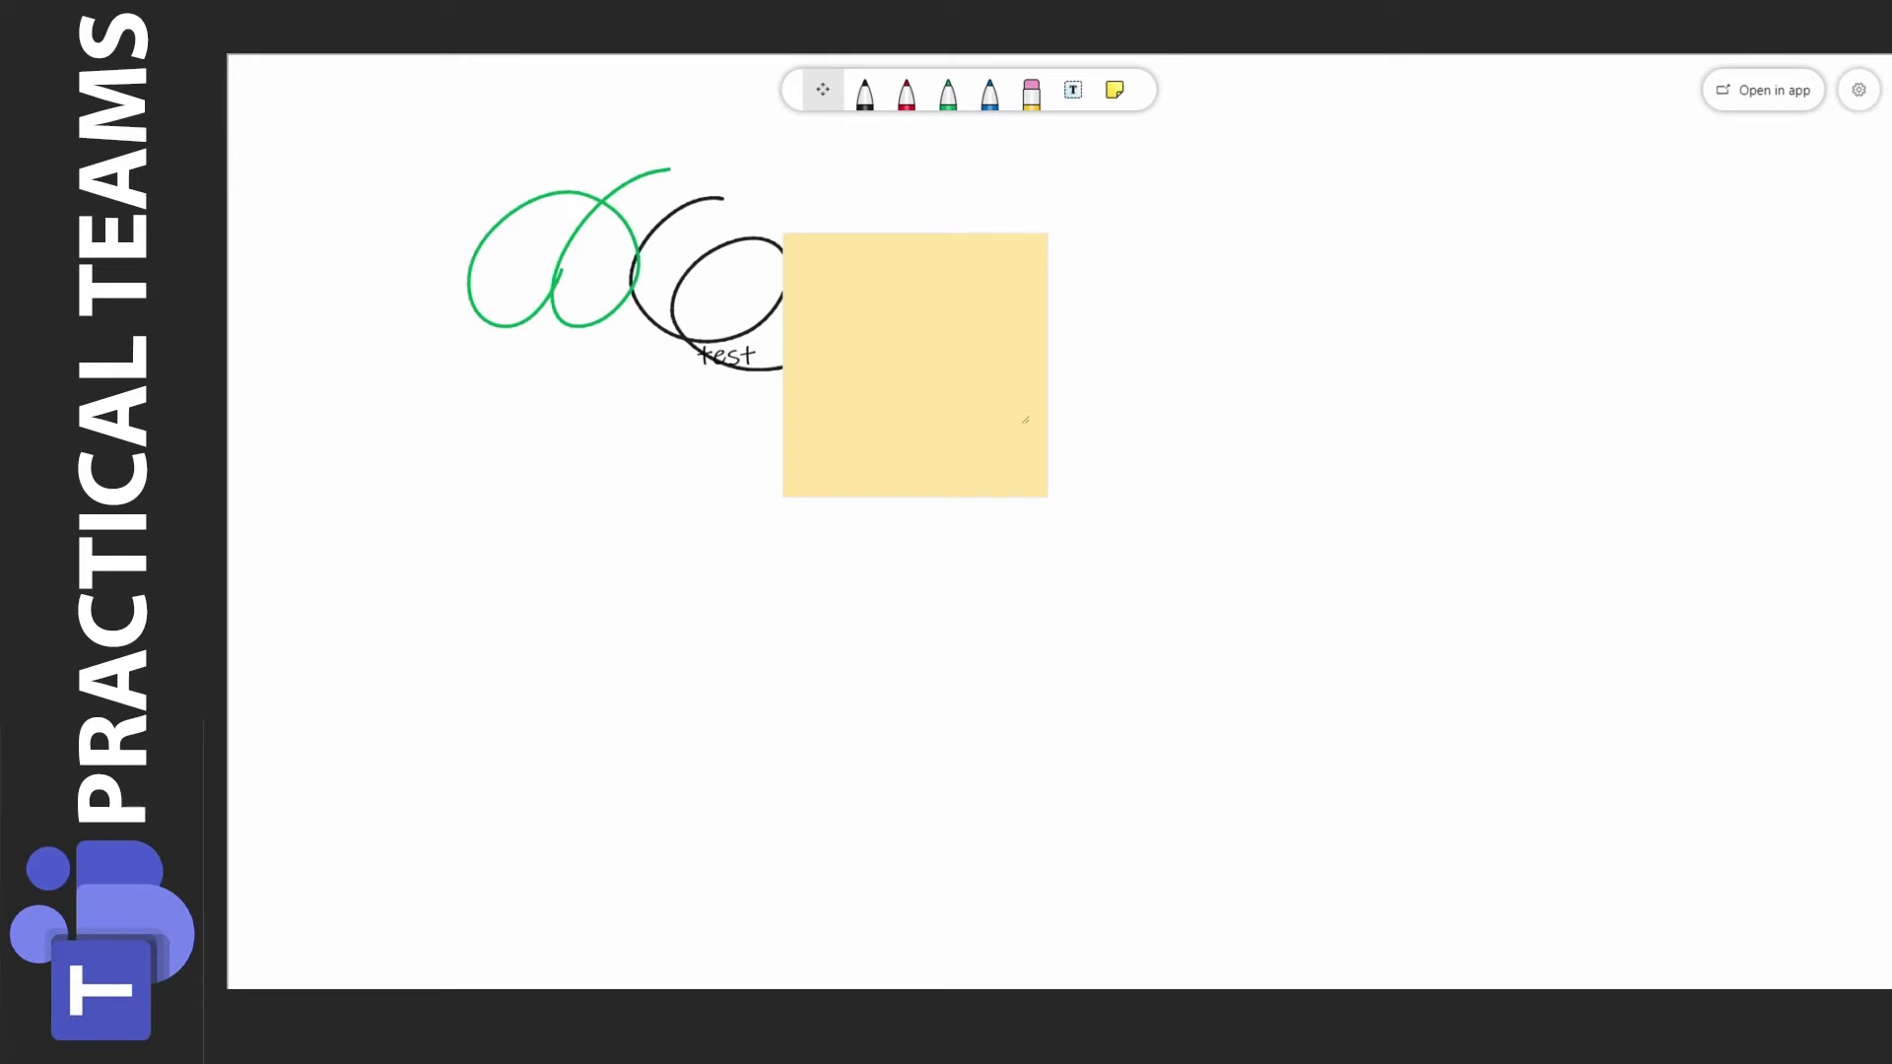
# Draw additional freehand loops around the existing drawing with the black, green and blue pens
pyautogui.click(864, 91)
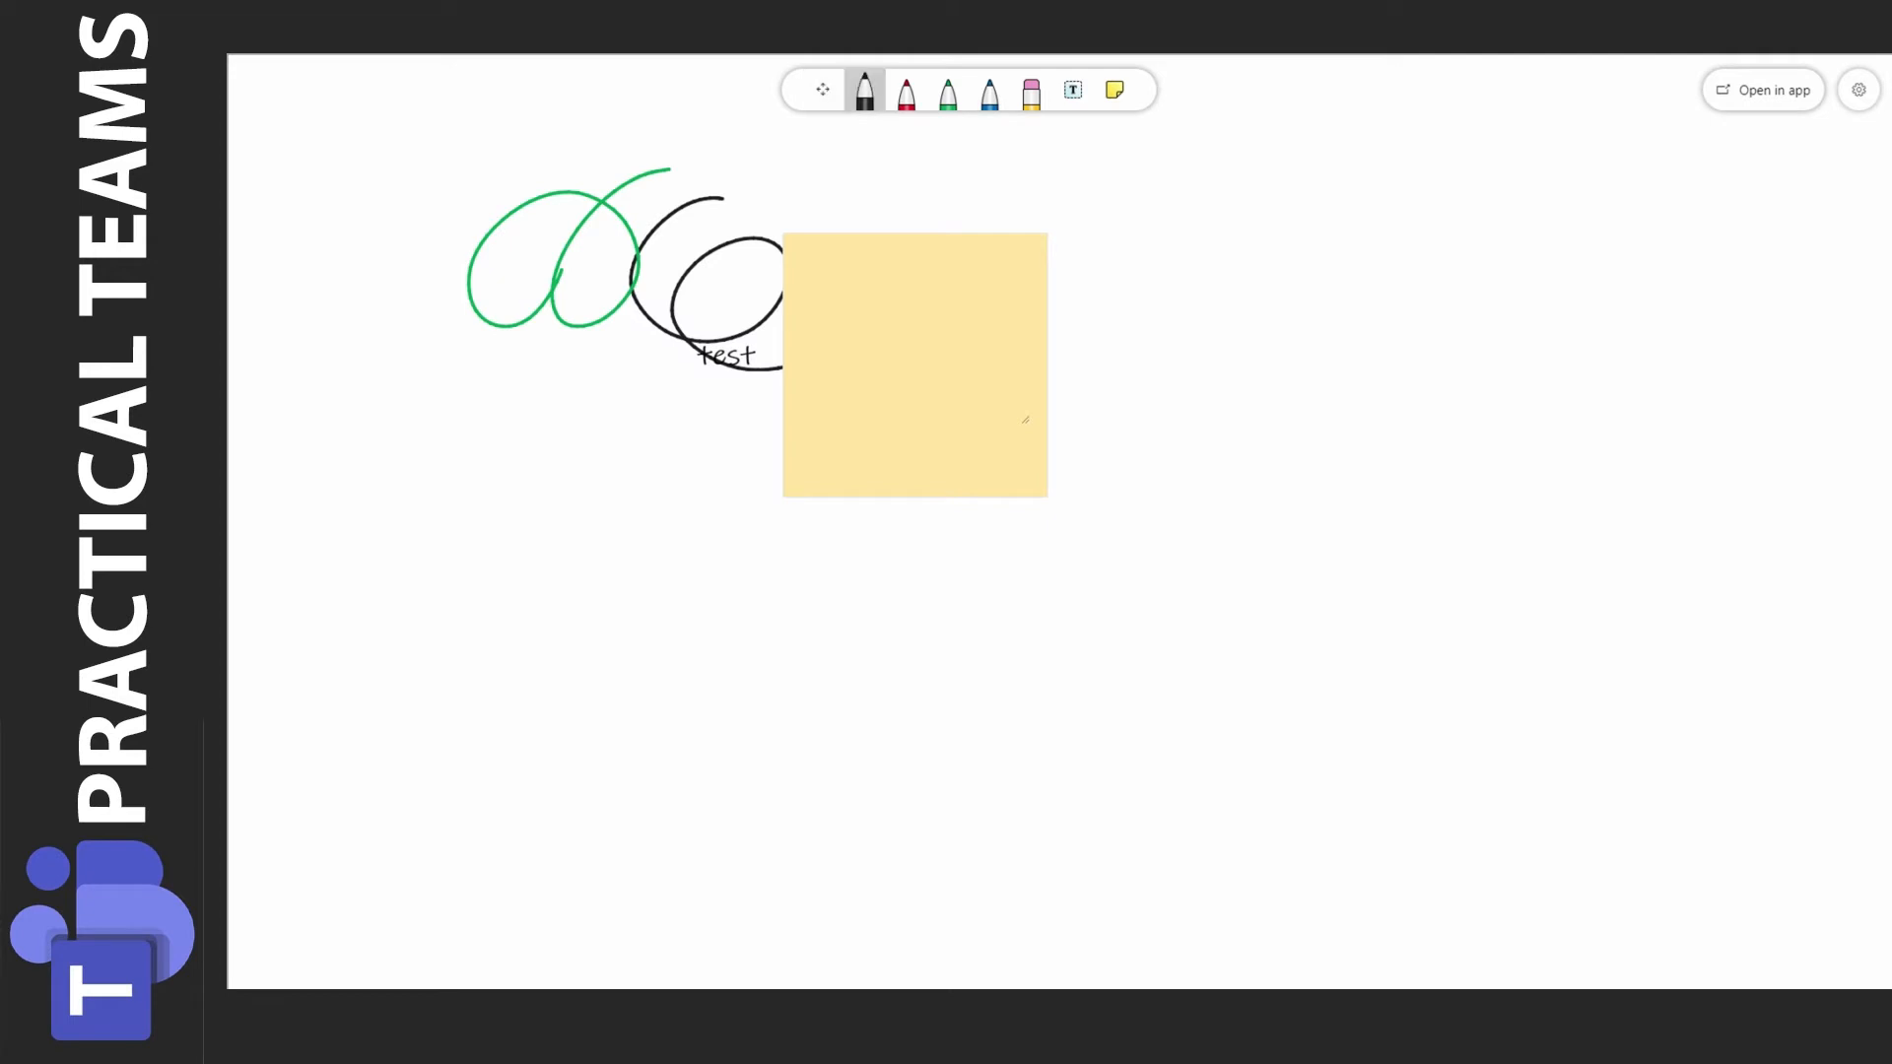
pyautogui.moveTo(618, 244)
pyautogui.mouseDown()
pyautogui.moveTo(532, 503)
pyautogui.moveTo(554, 493)
pyautogui.mouseUp()
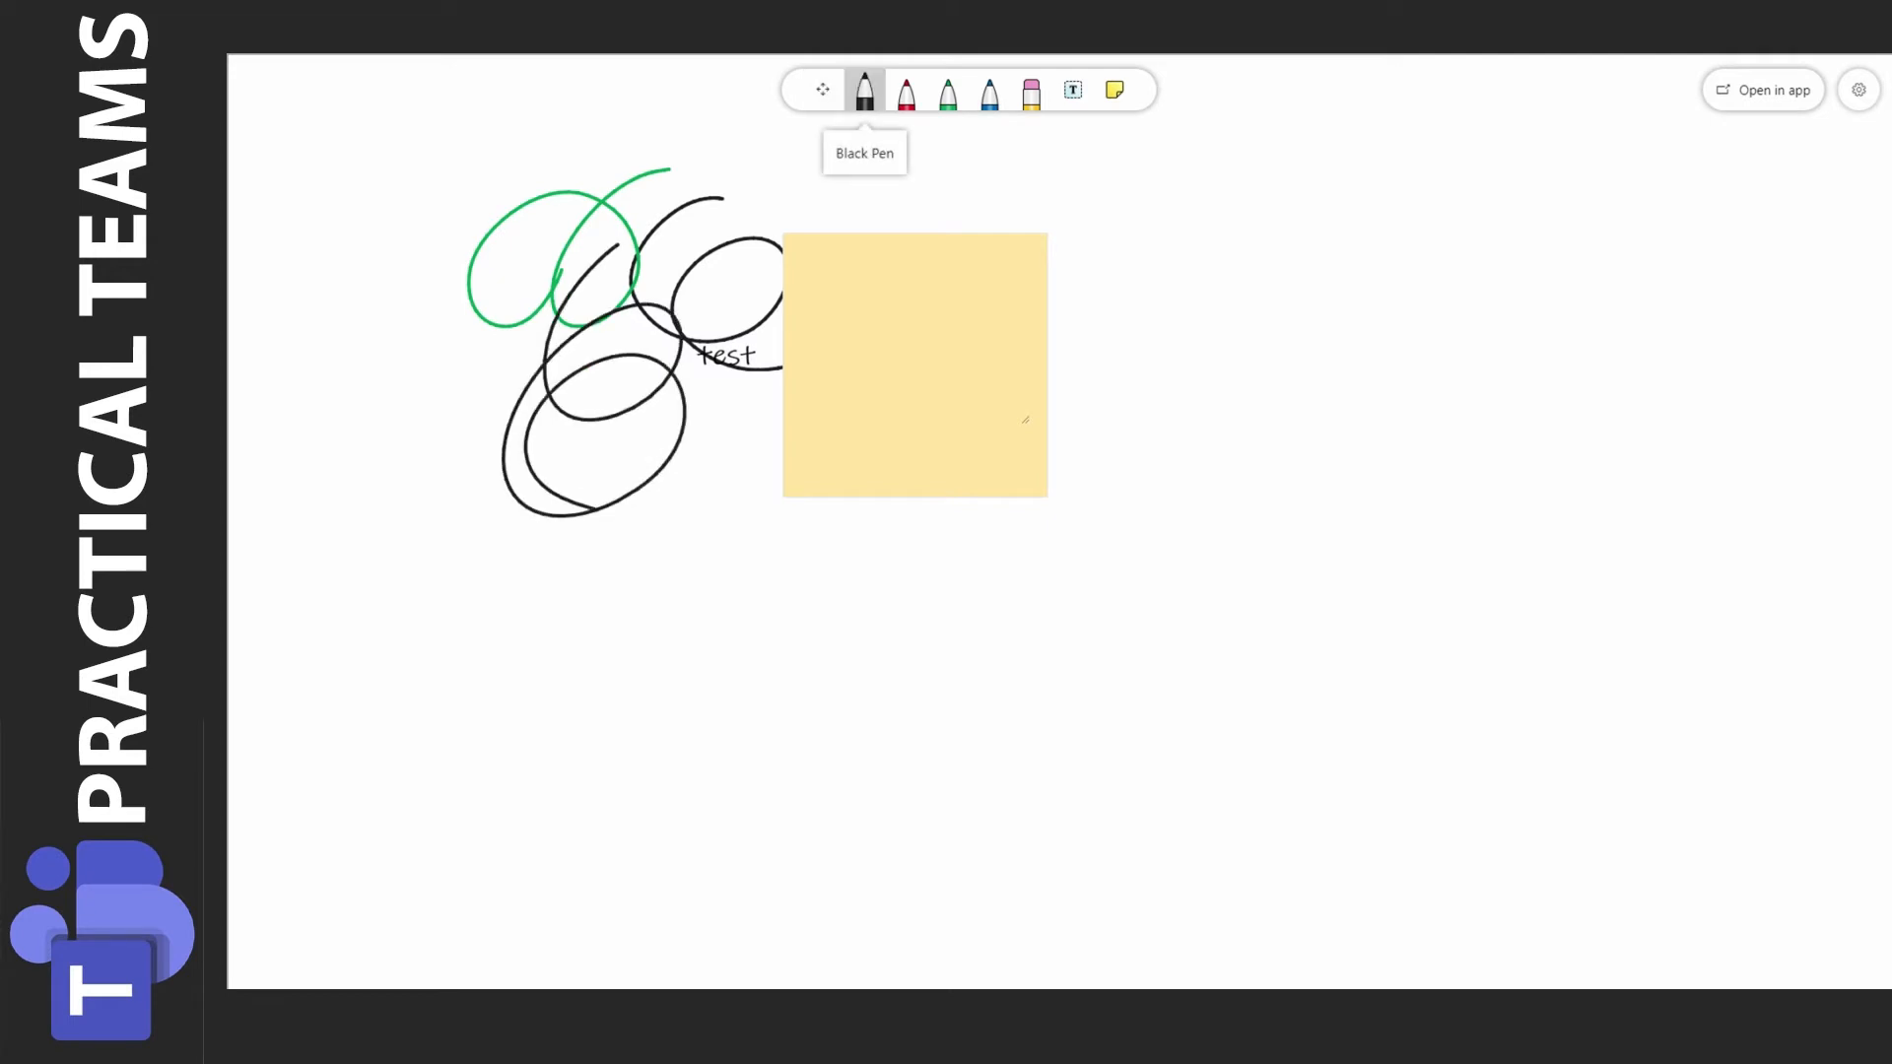
pyautogui.click(948, 91)
pyautogui.moveTo(608, 141)
pyautogui.mouseDown()
pyautogui.moveTo(463, 260)
pyautogui.moveTo(480, 478)
pyautogui.mouseUp()
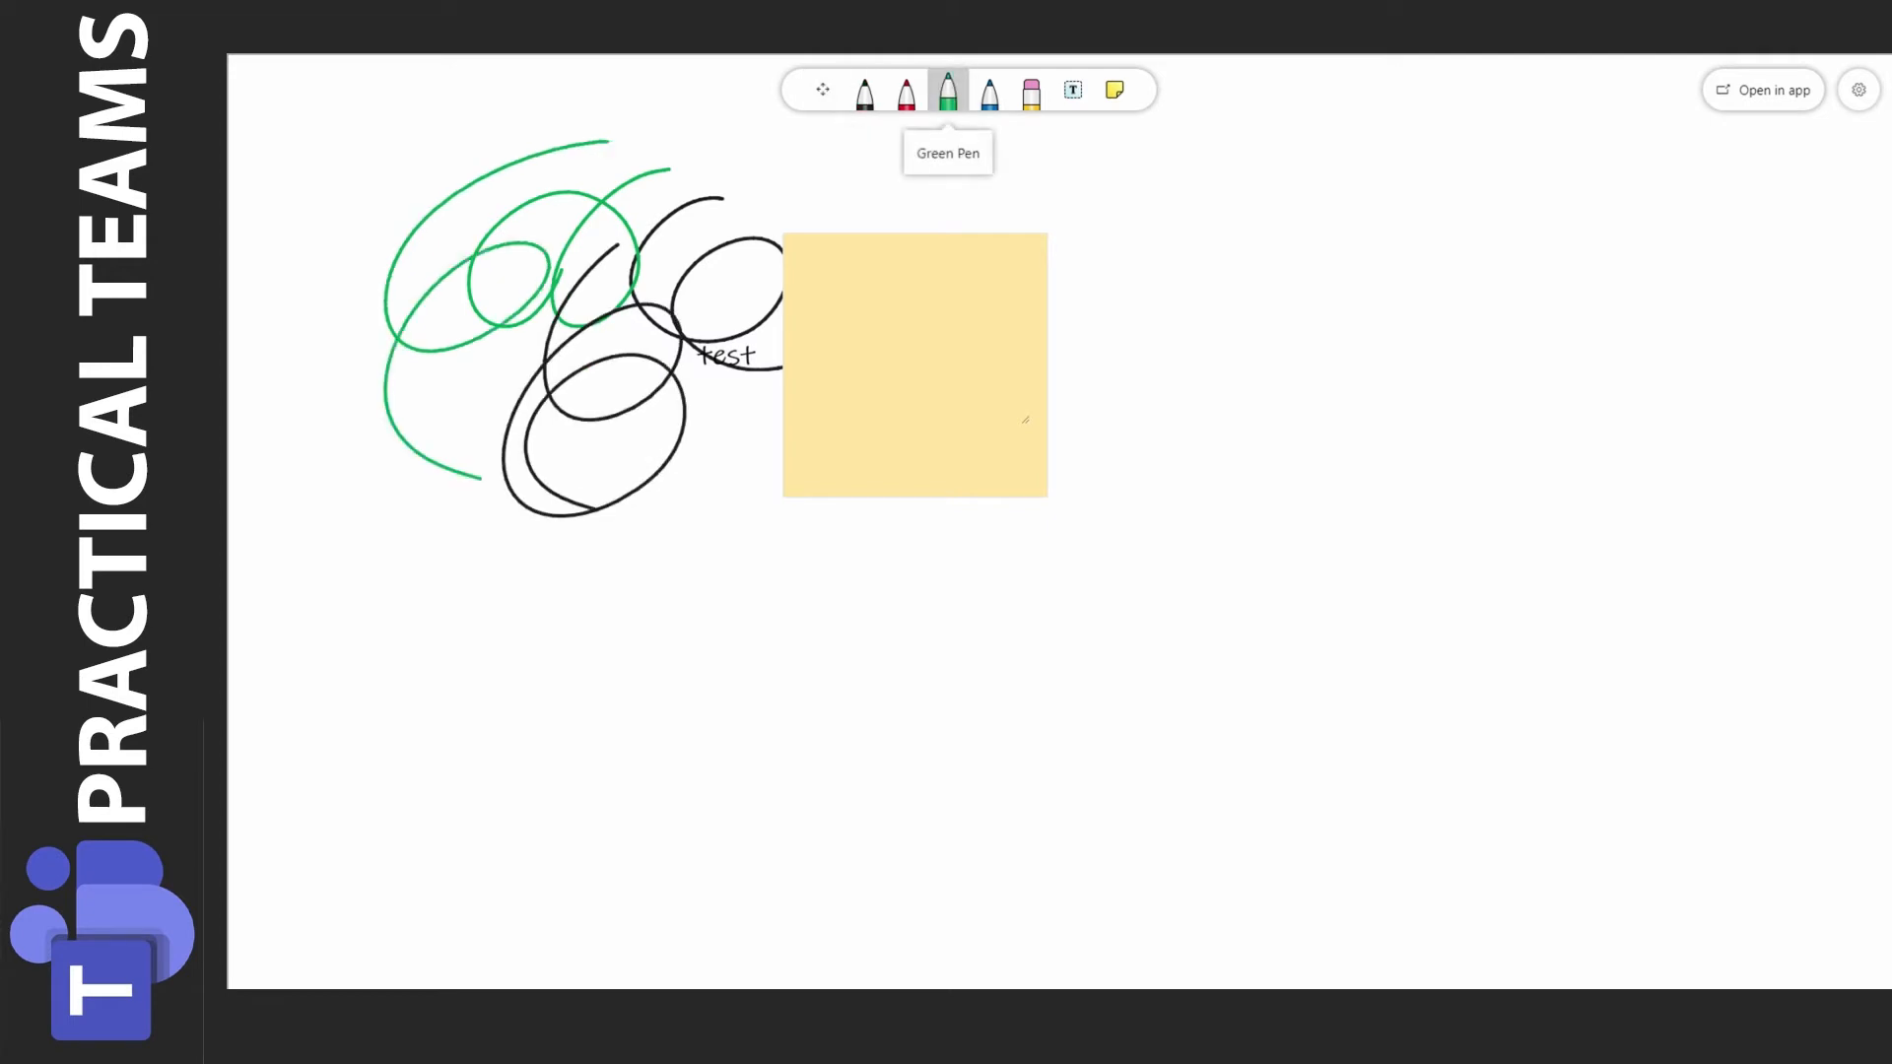
pyautogui.click(990, 90)
pyautogui.moveTo(734, 121)
pyautogui.mouseDown()
pyautogui.moveTo(602, 170)
pyautogui.moveTo(628, 210)
pyautogui.moveTo(765, 222)
pyautogui.mouseUp()
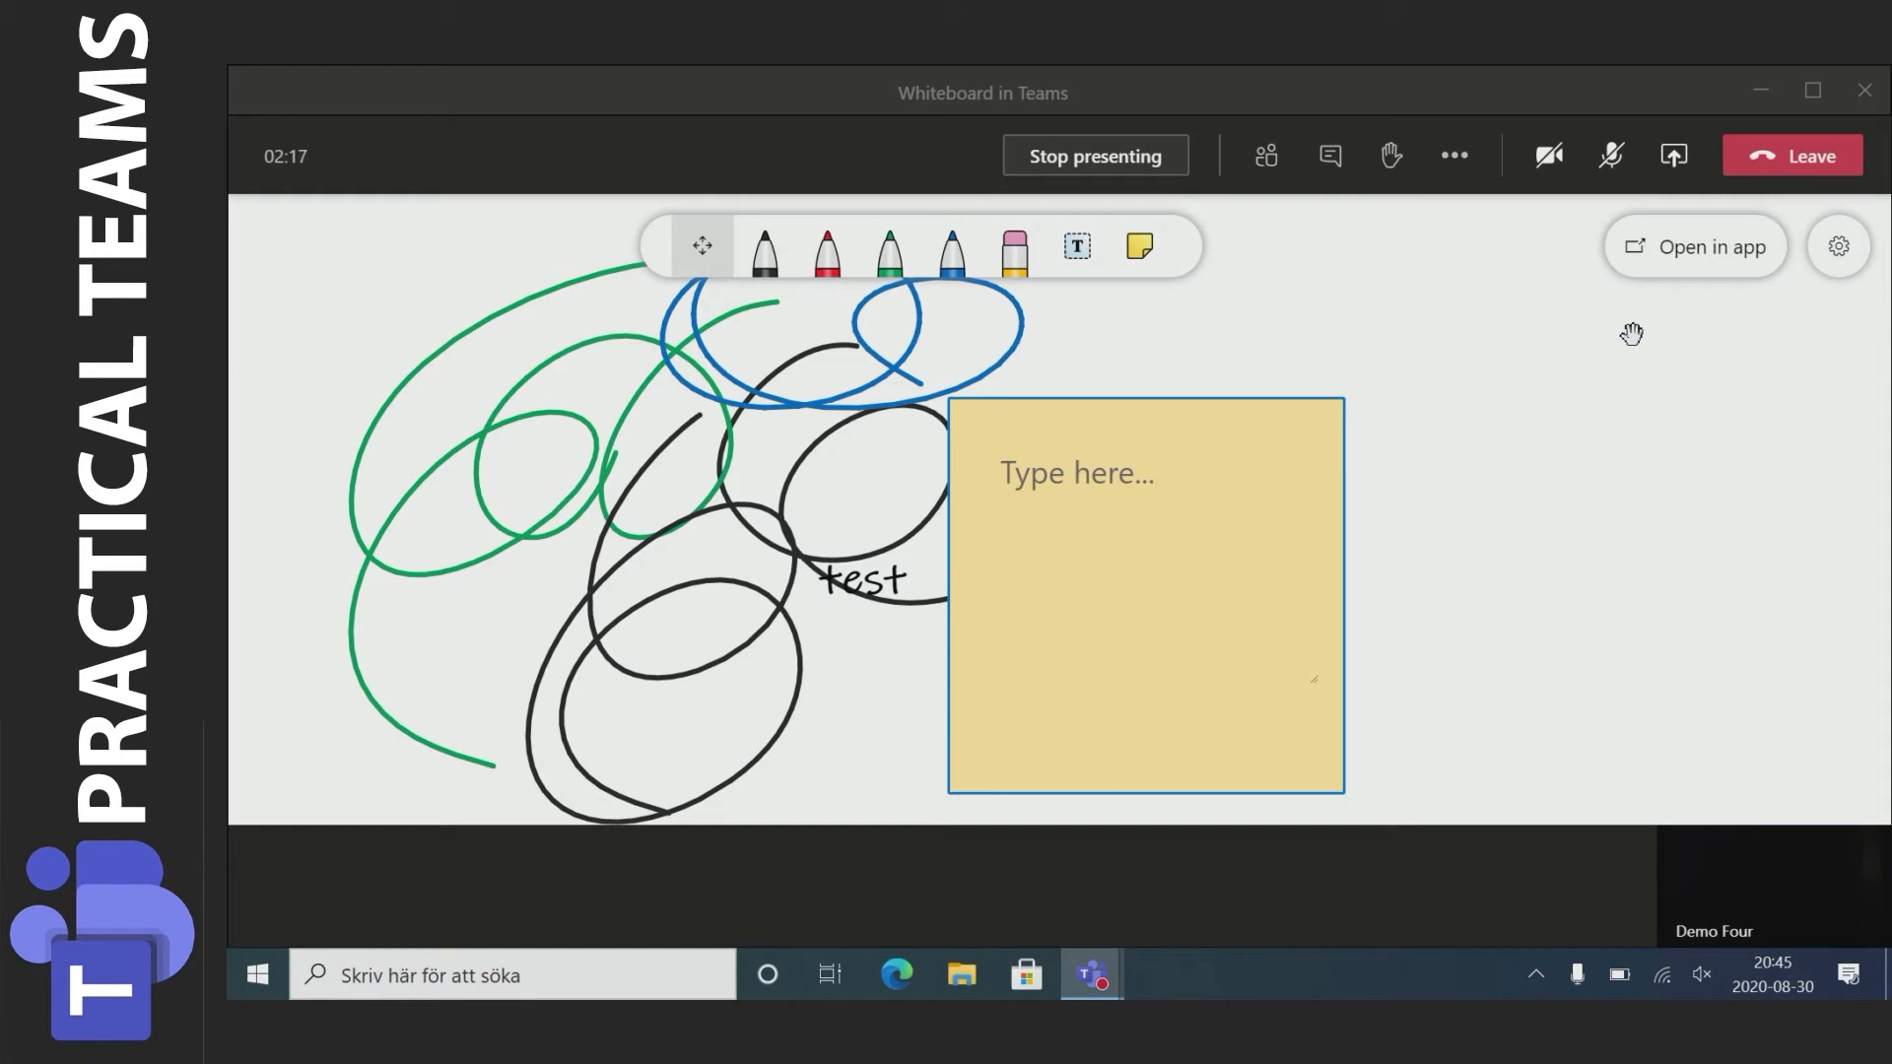
# Open the shared board in the Microsoft Whiteboard app and draw a freehand yellow highlighter shape beside the green loops
pyautogui.click(1695, 253)
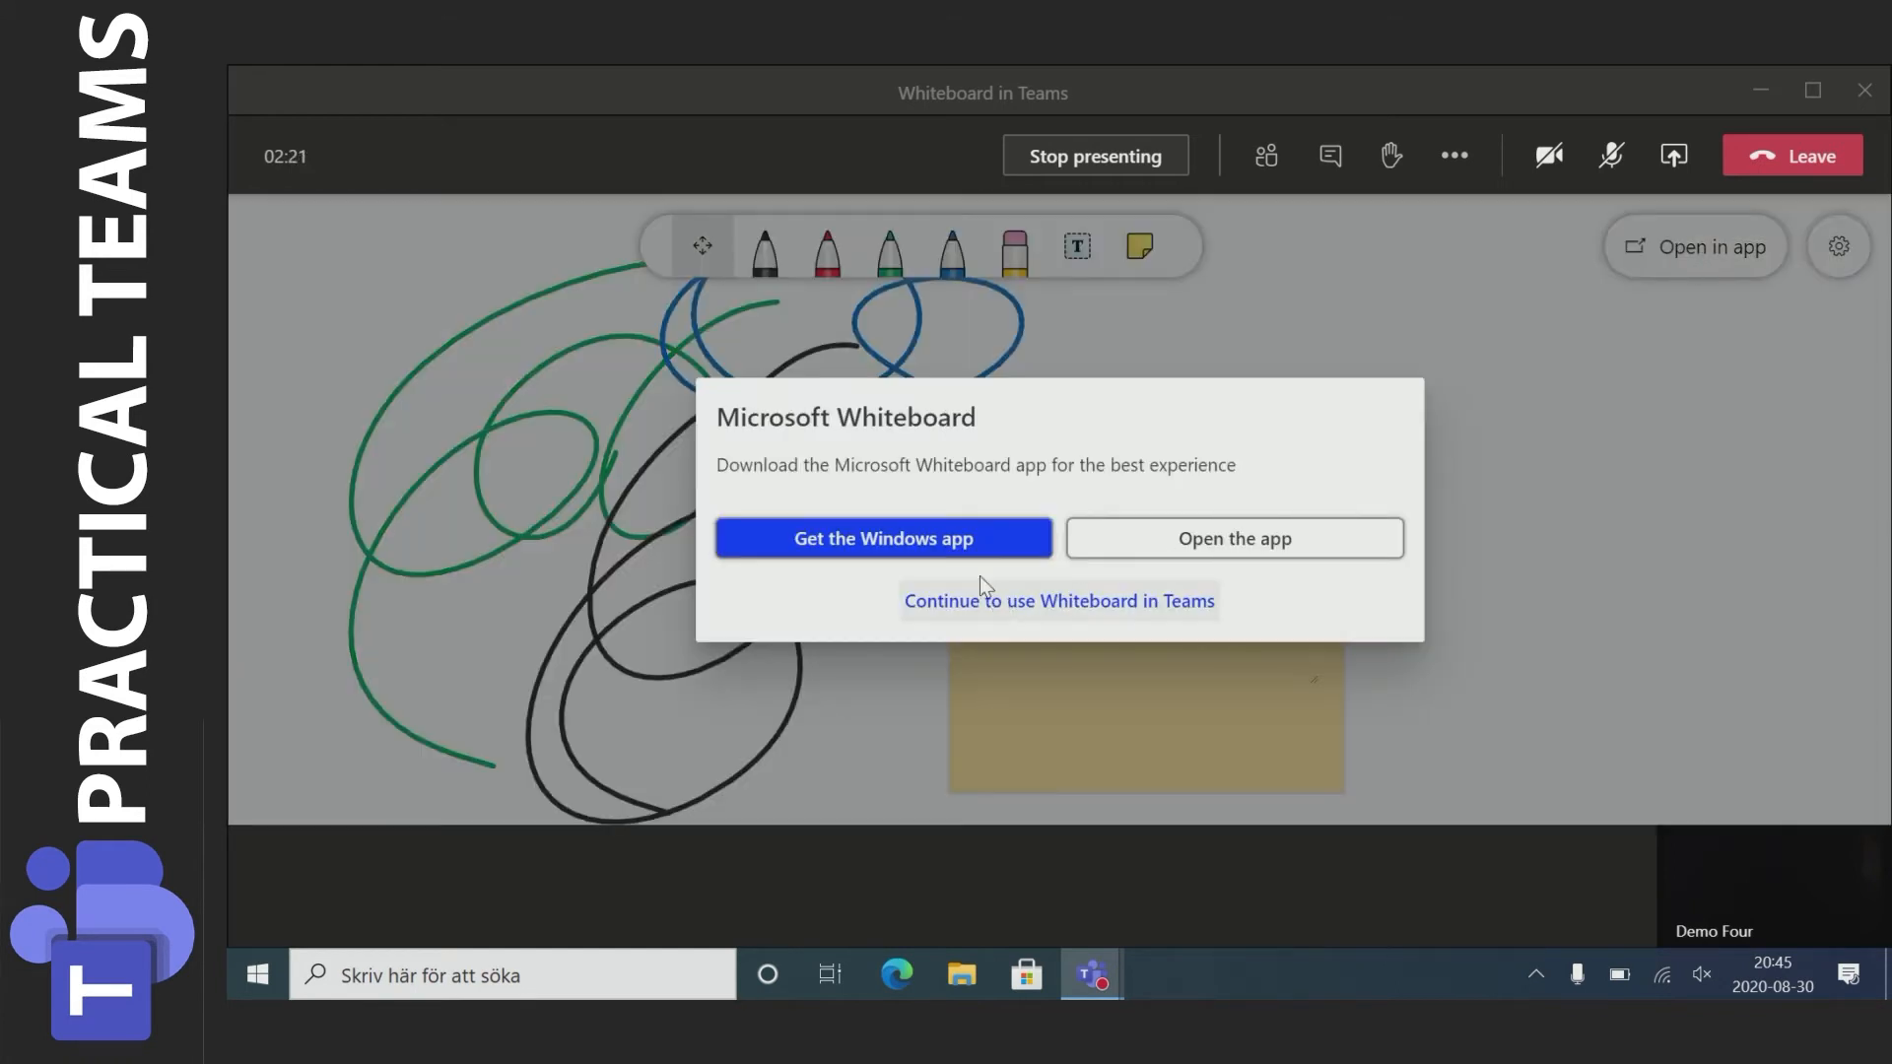
pyautogui.click(1177, 540)
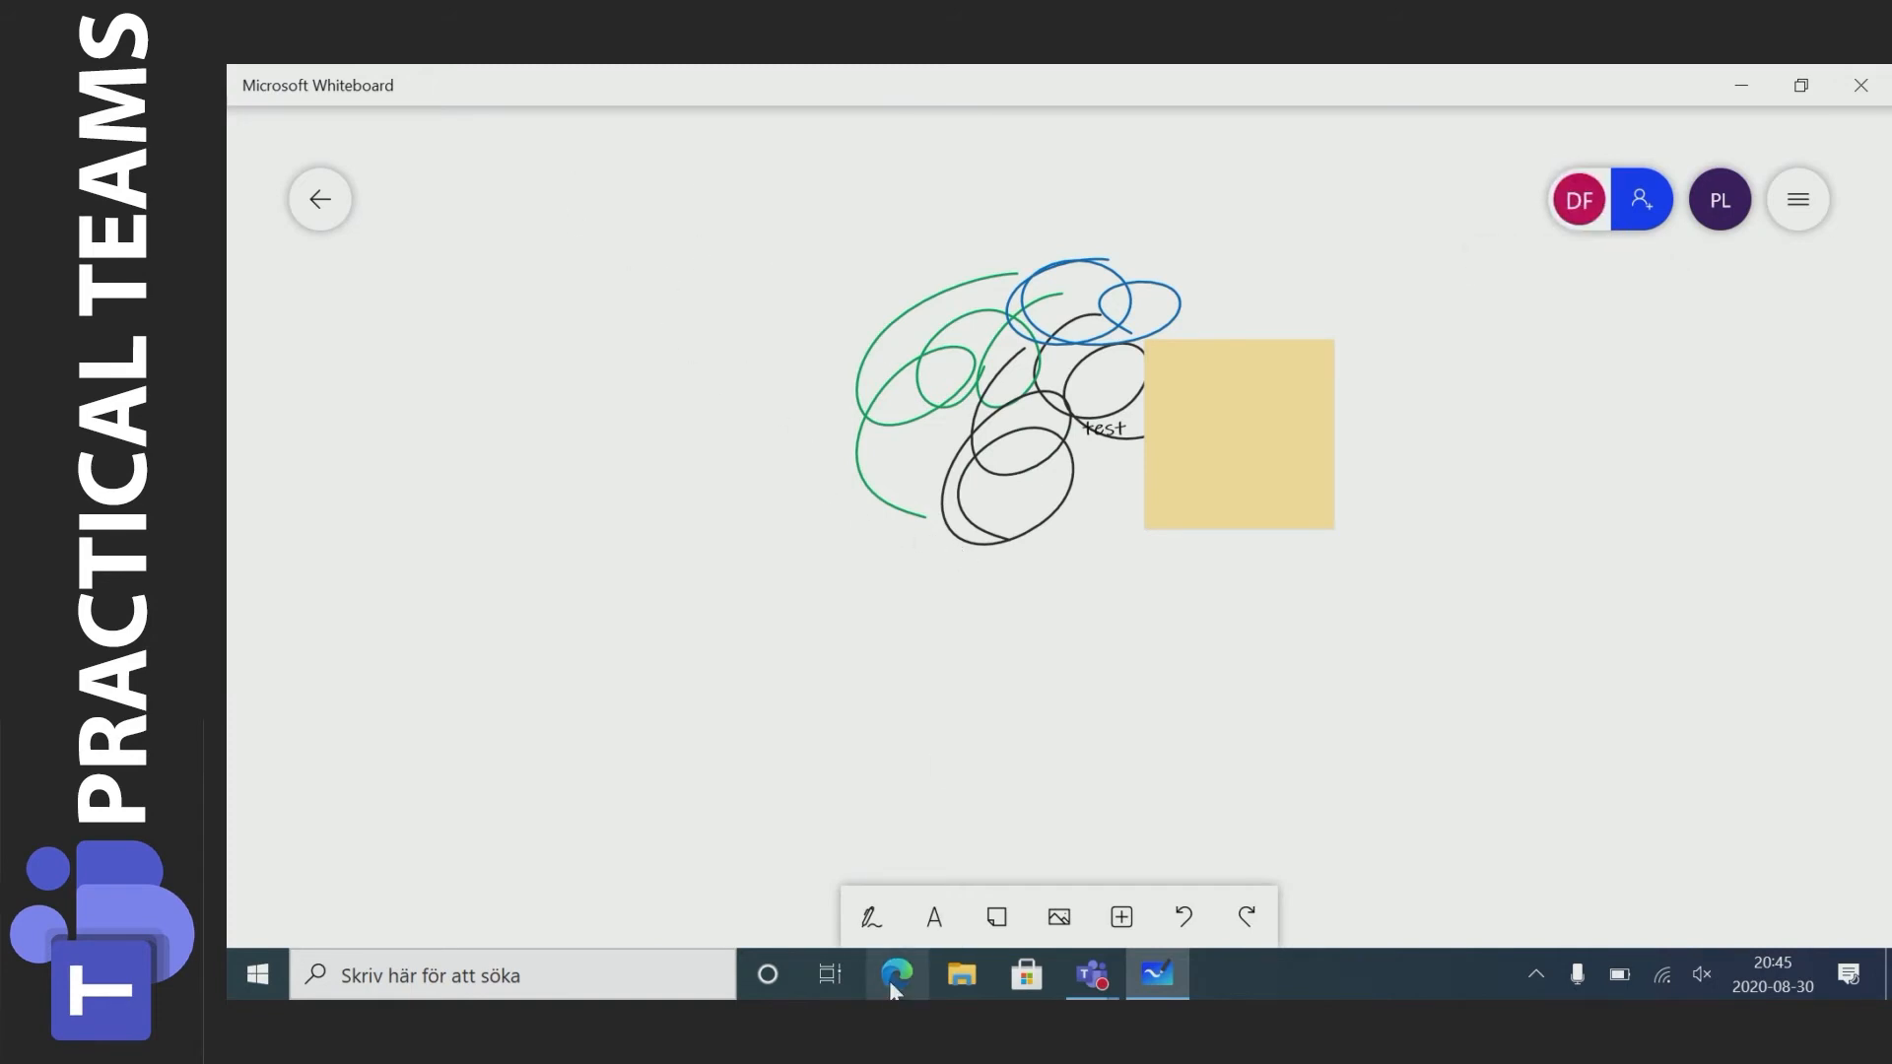
pyautogui.click(871, 917)
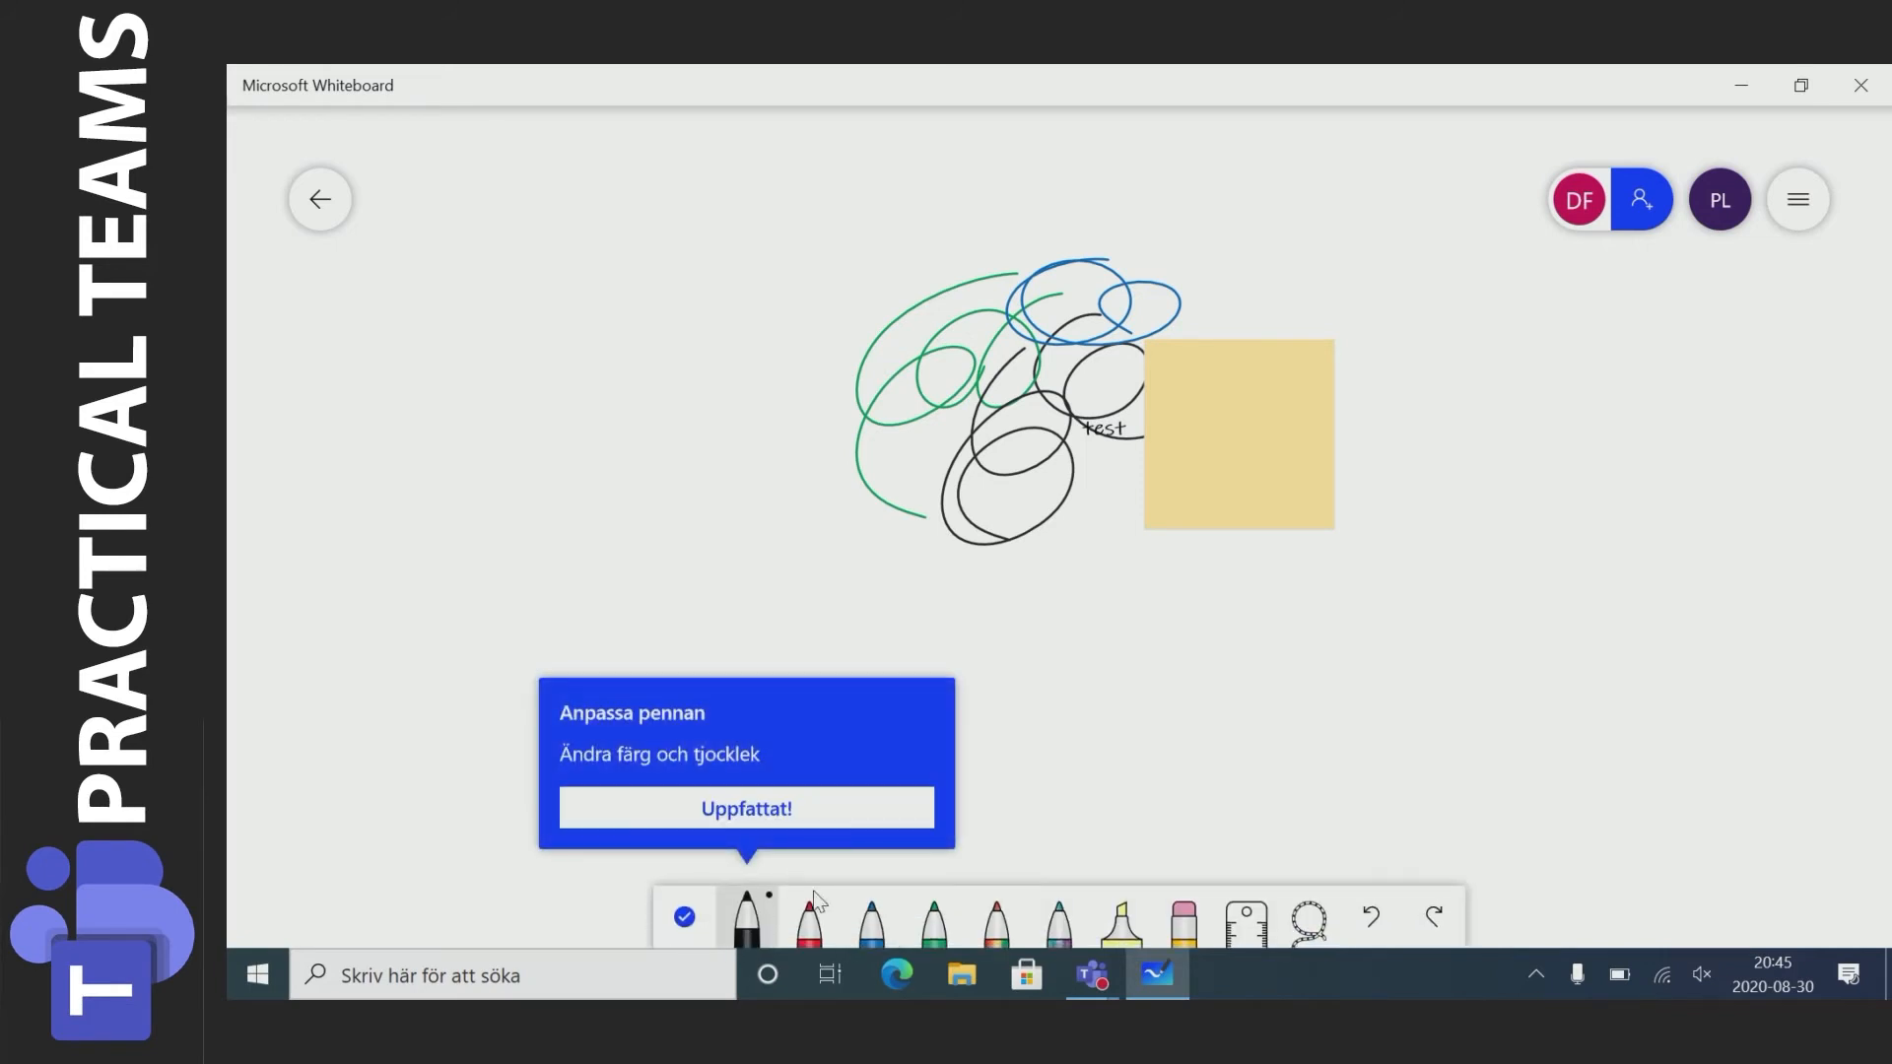
pyautogui.click(1121, 929)
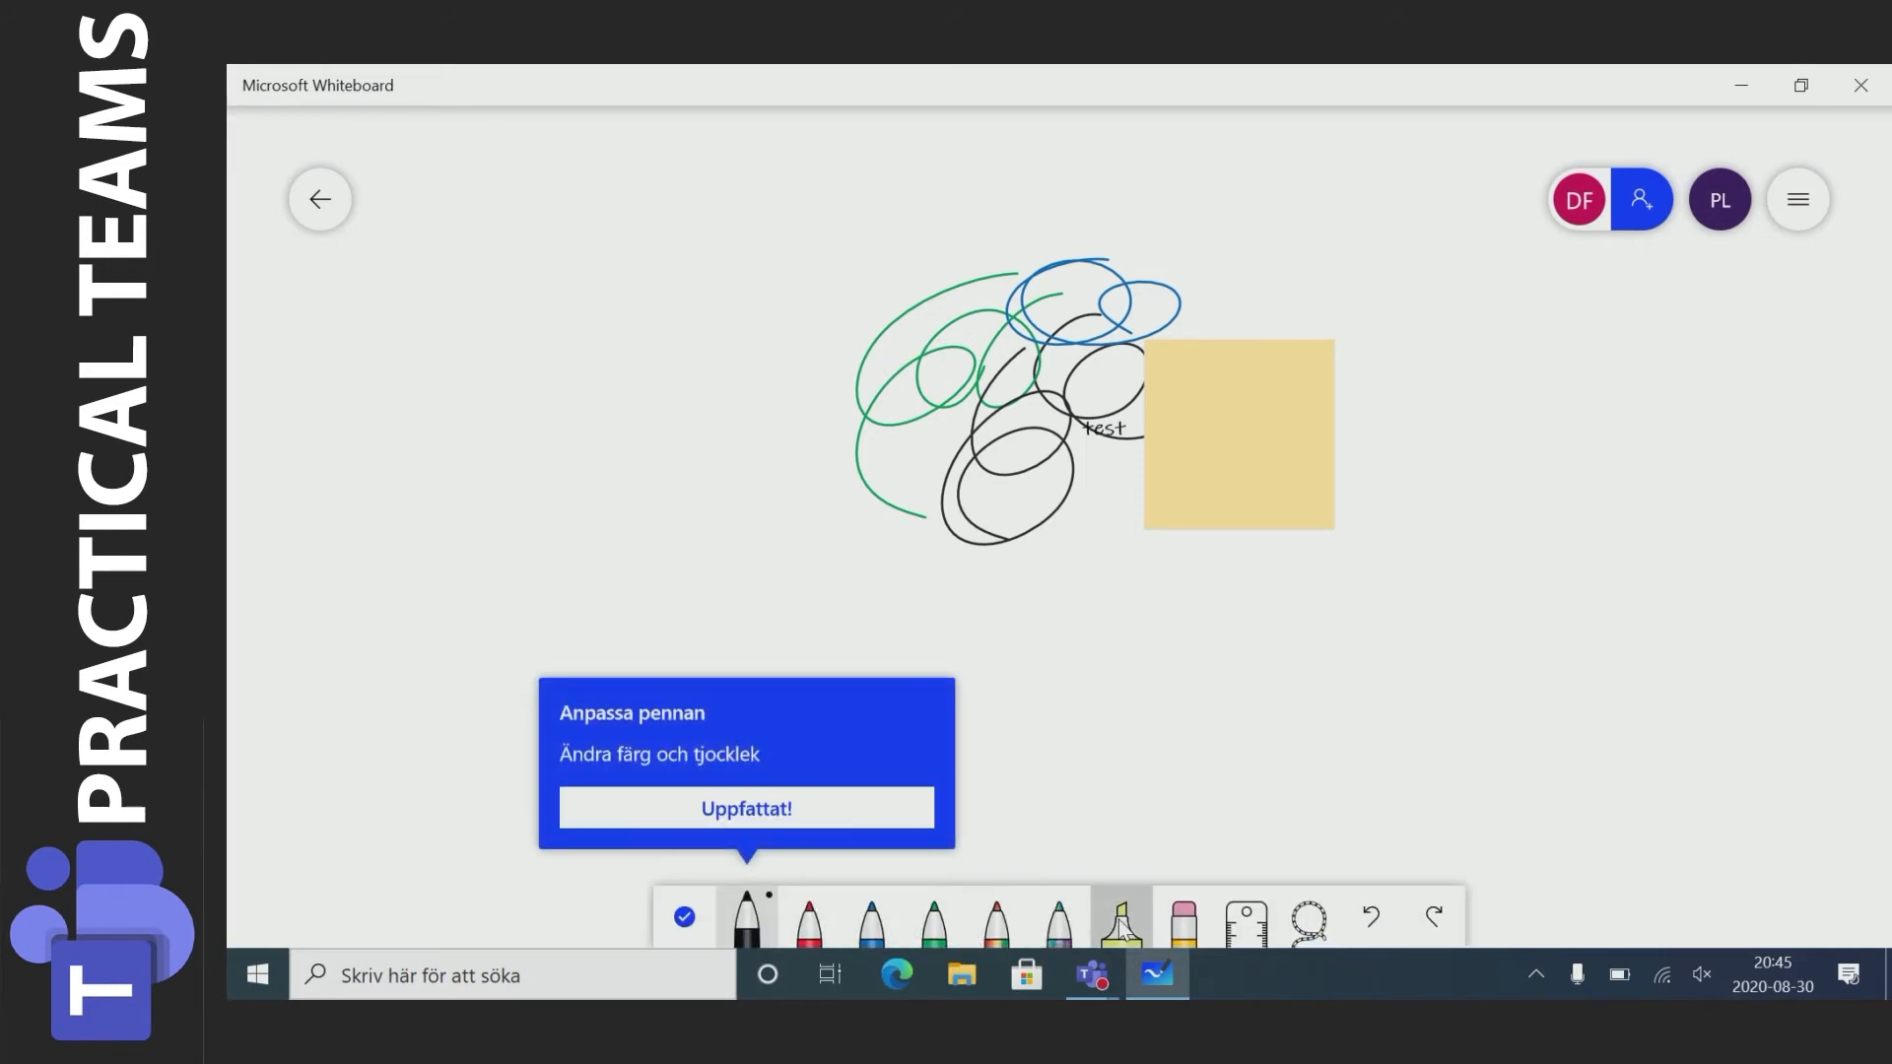
pyautogui.moveTo(673, 259); pyautogui.dragTo(981, 320)
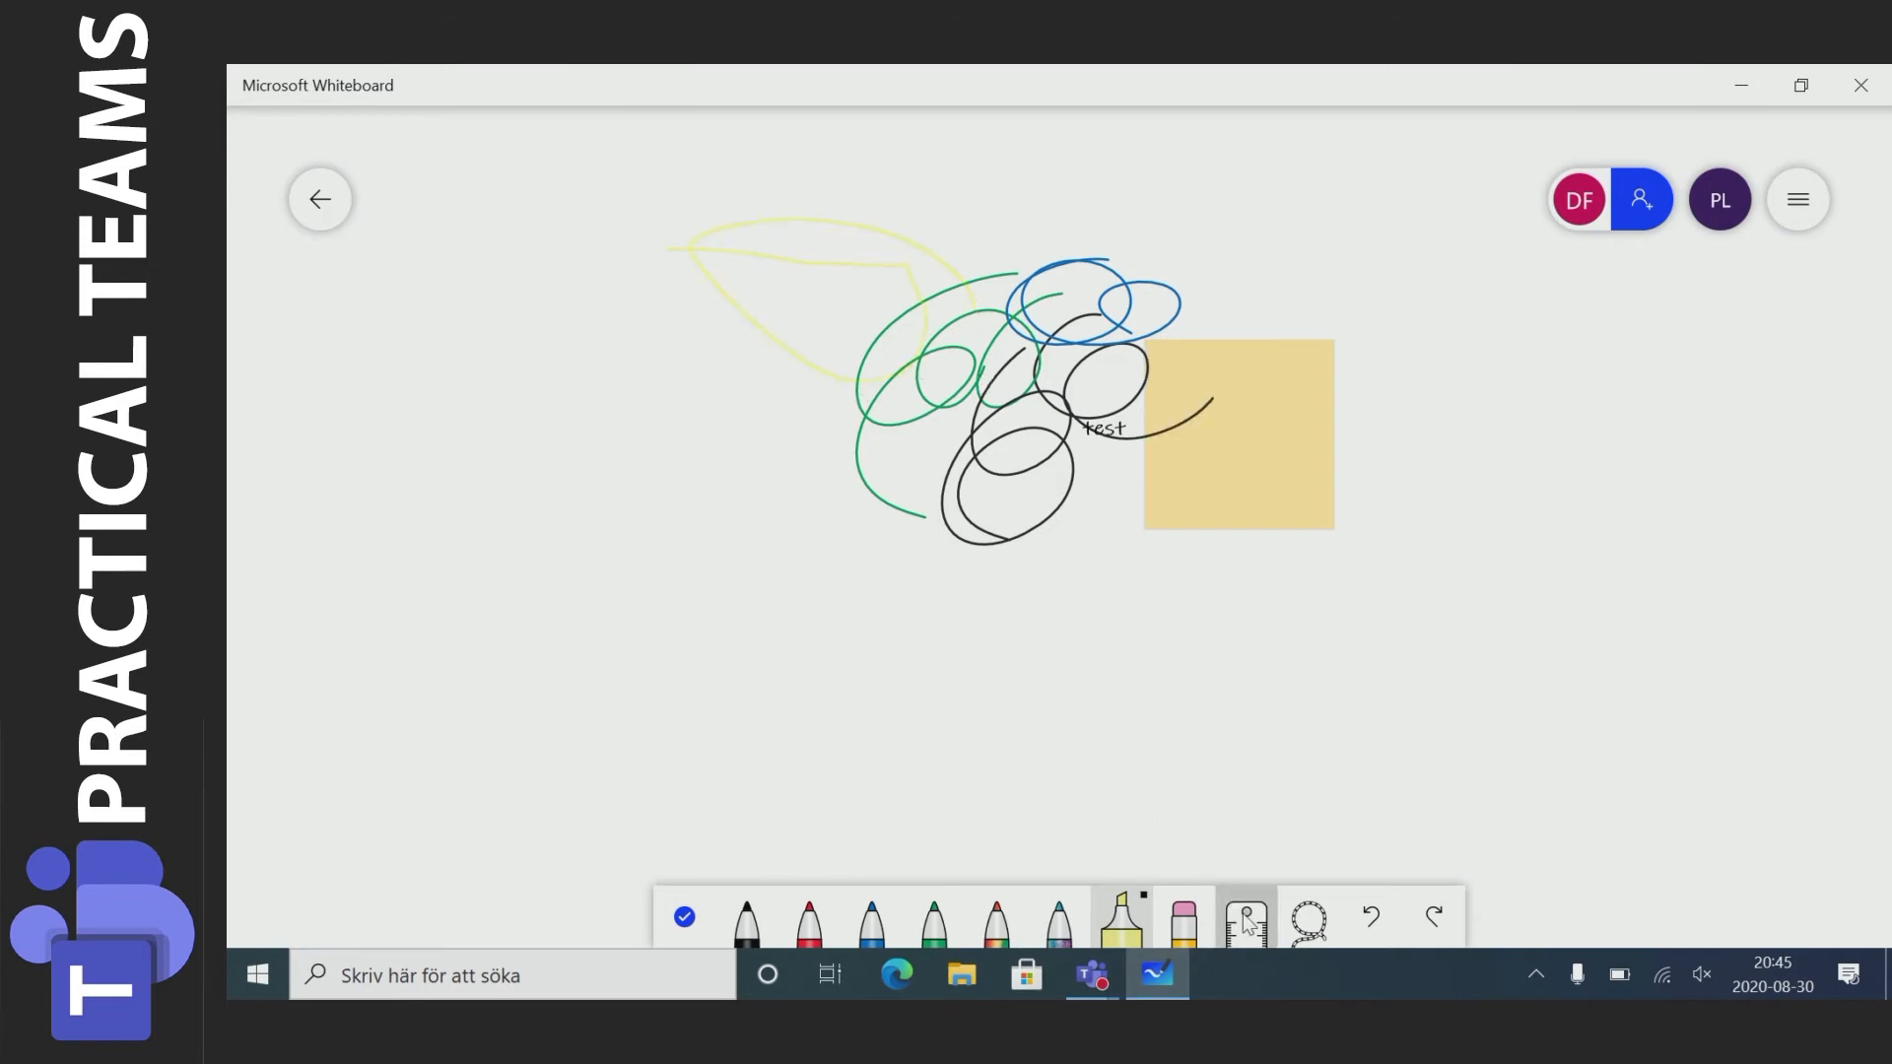
# Place the ruler at 45 degrees and draw a straight yellow highlighter line along each of its edges
pyautogui.click(1245, 918)
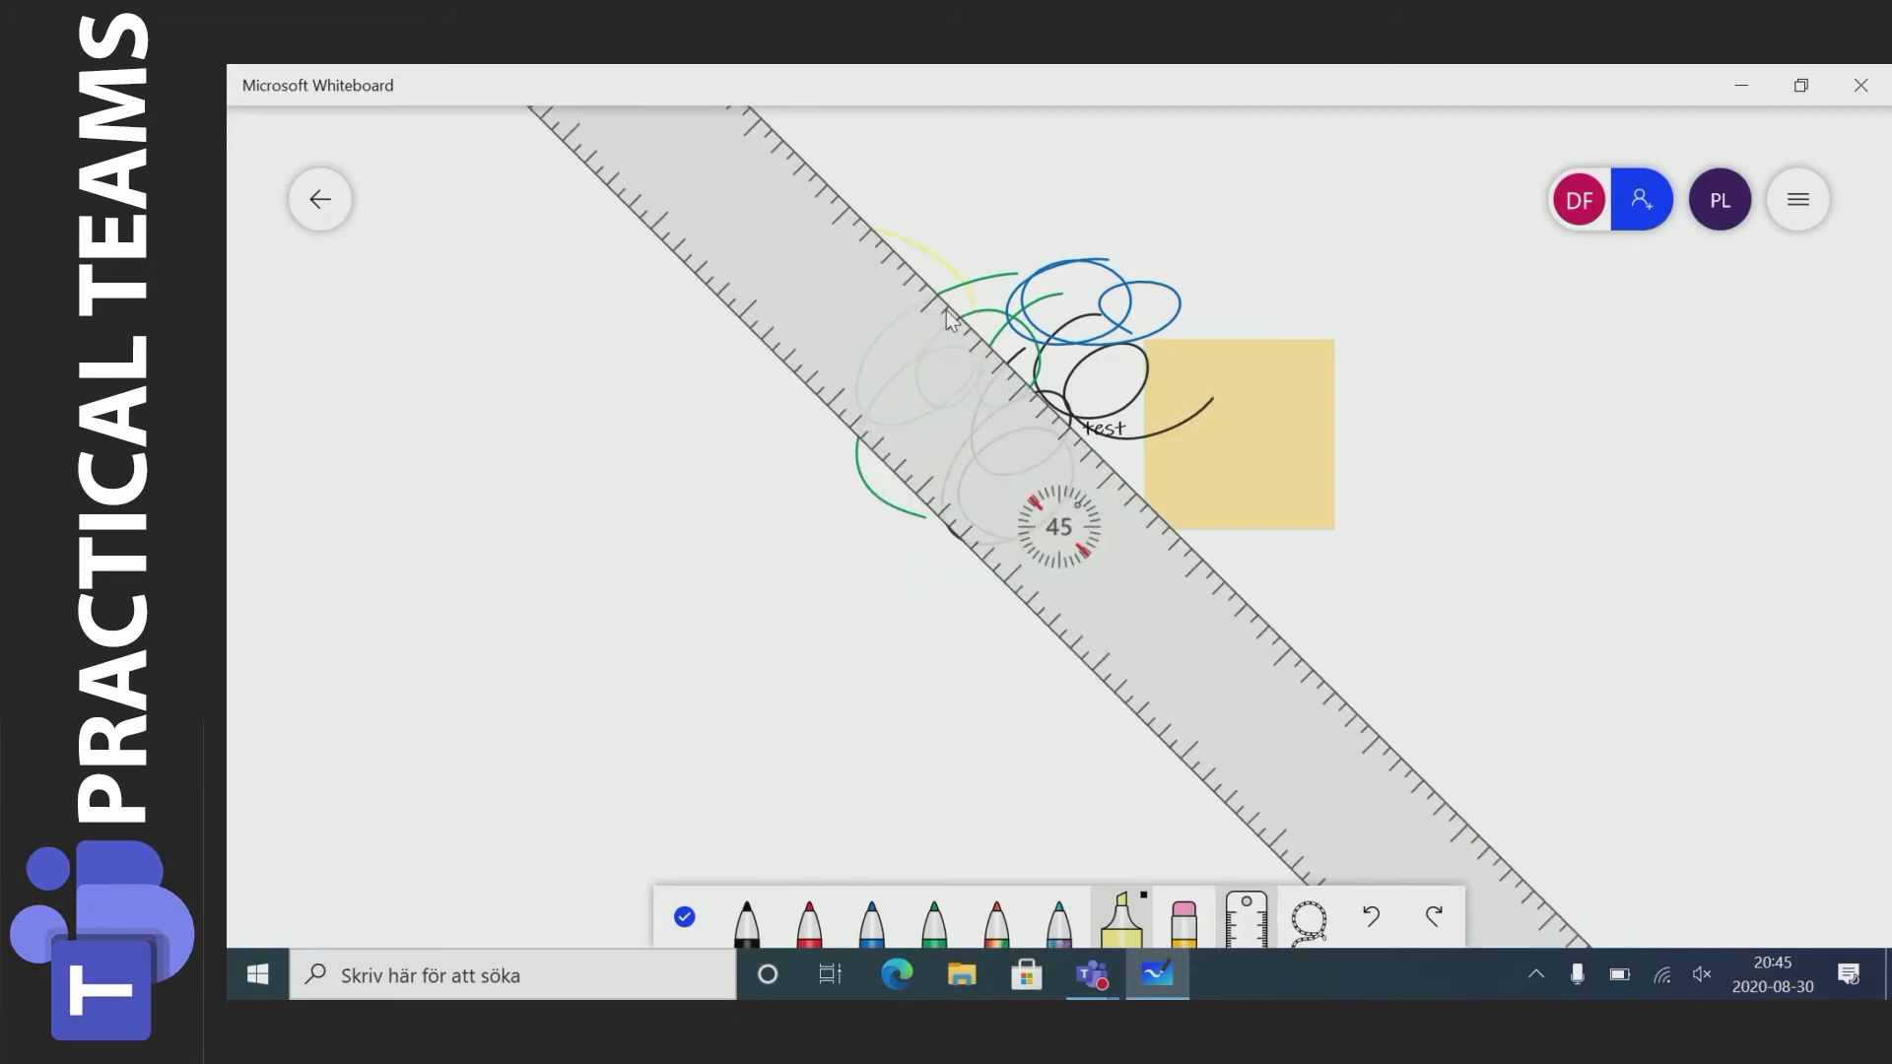
pyautogui.moveTo(939, 325); pyautogui.dragTo(1146, 448)
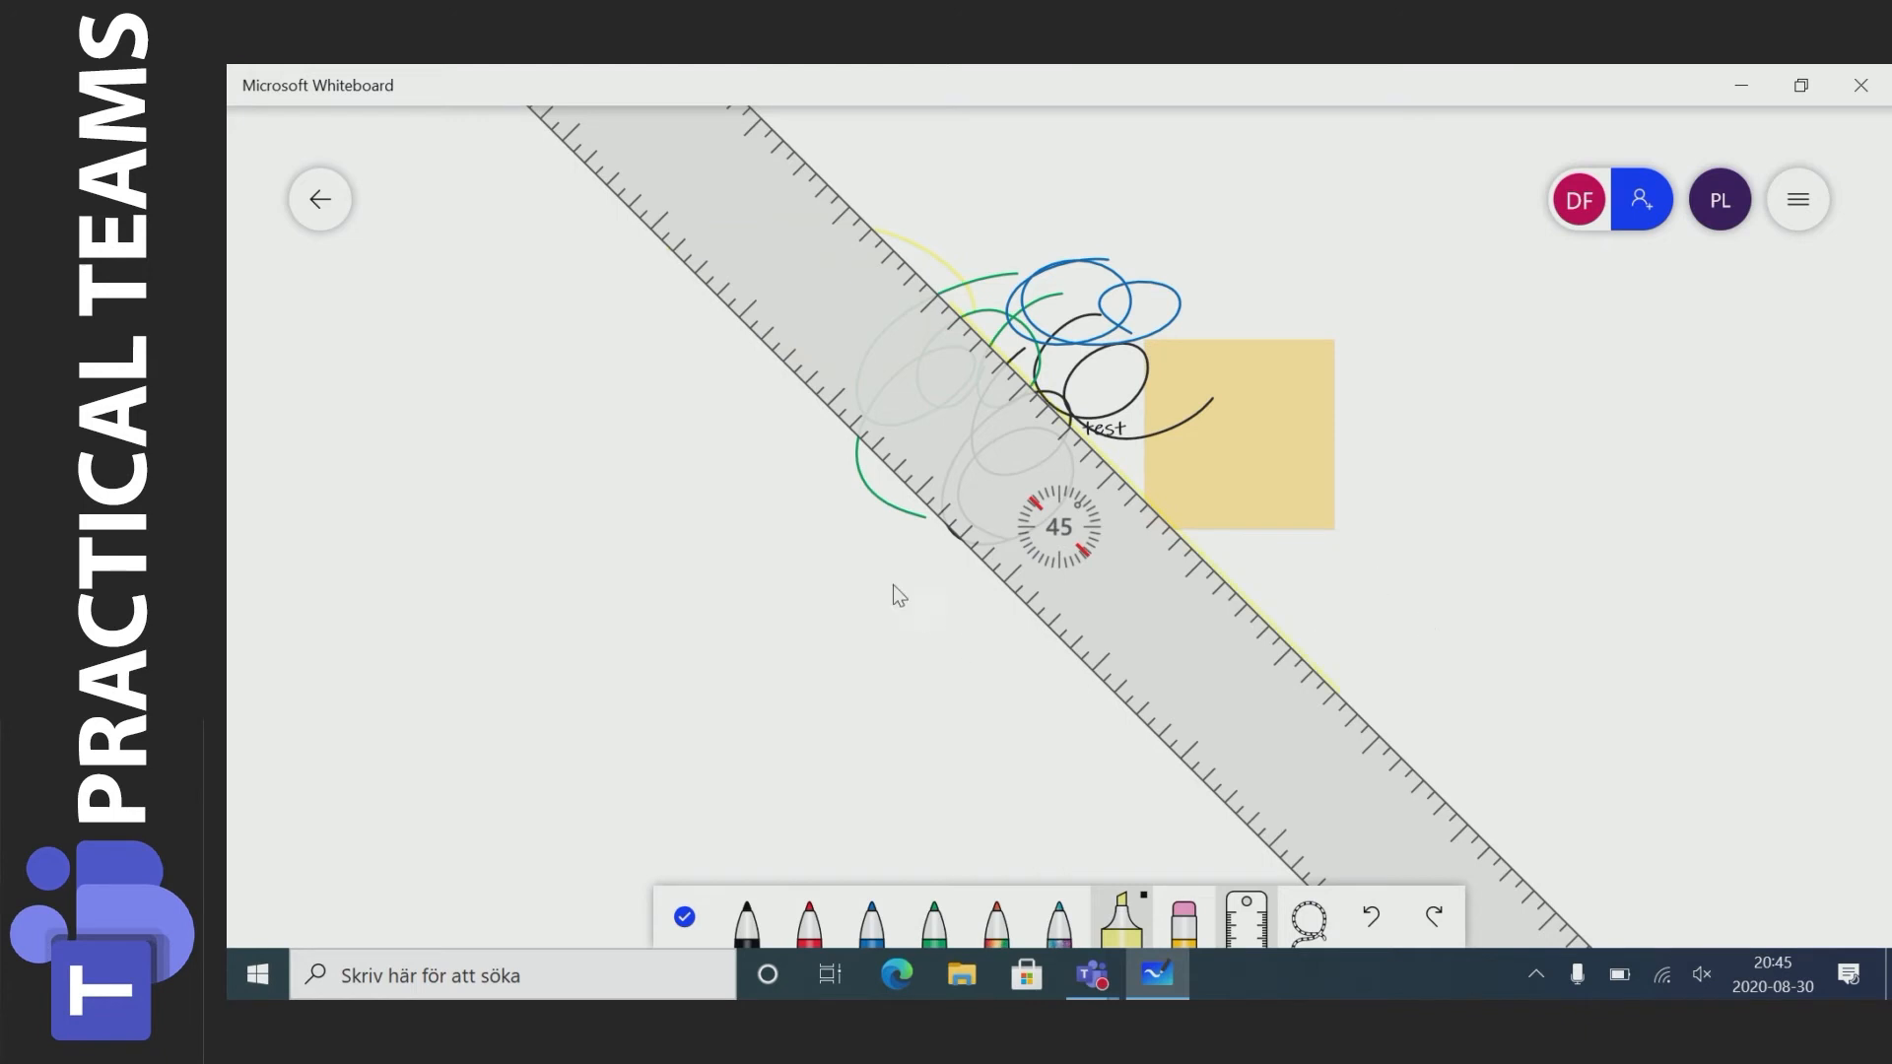
pyautogui.moveTo(833, 419); pyautogui.dragTo(1115, 638)
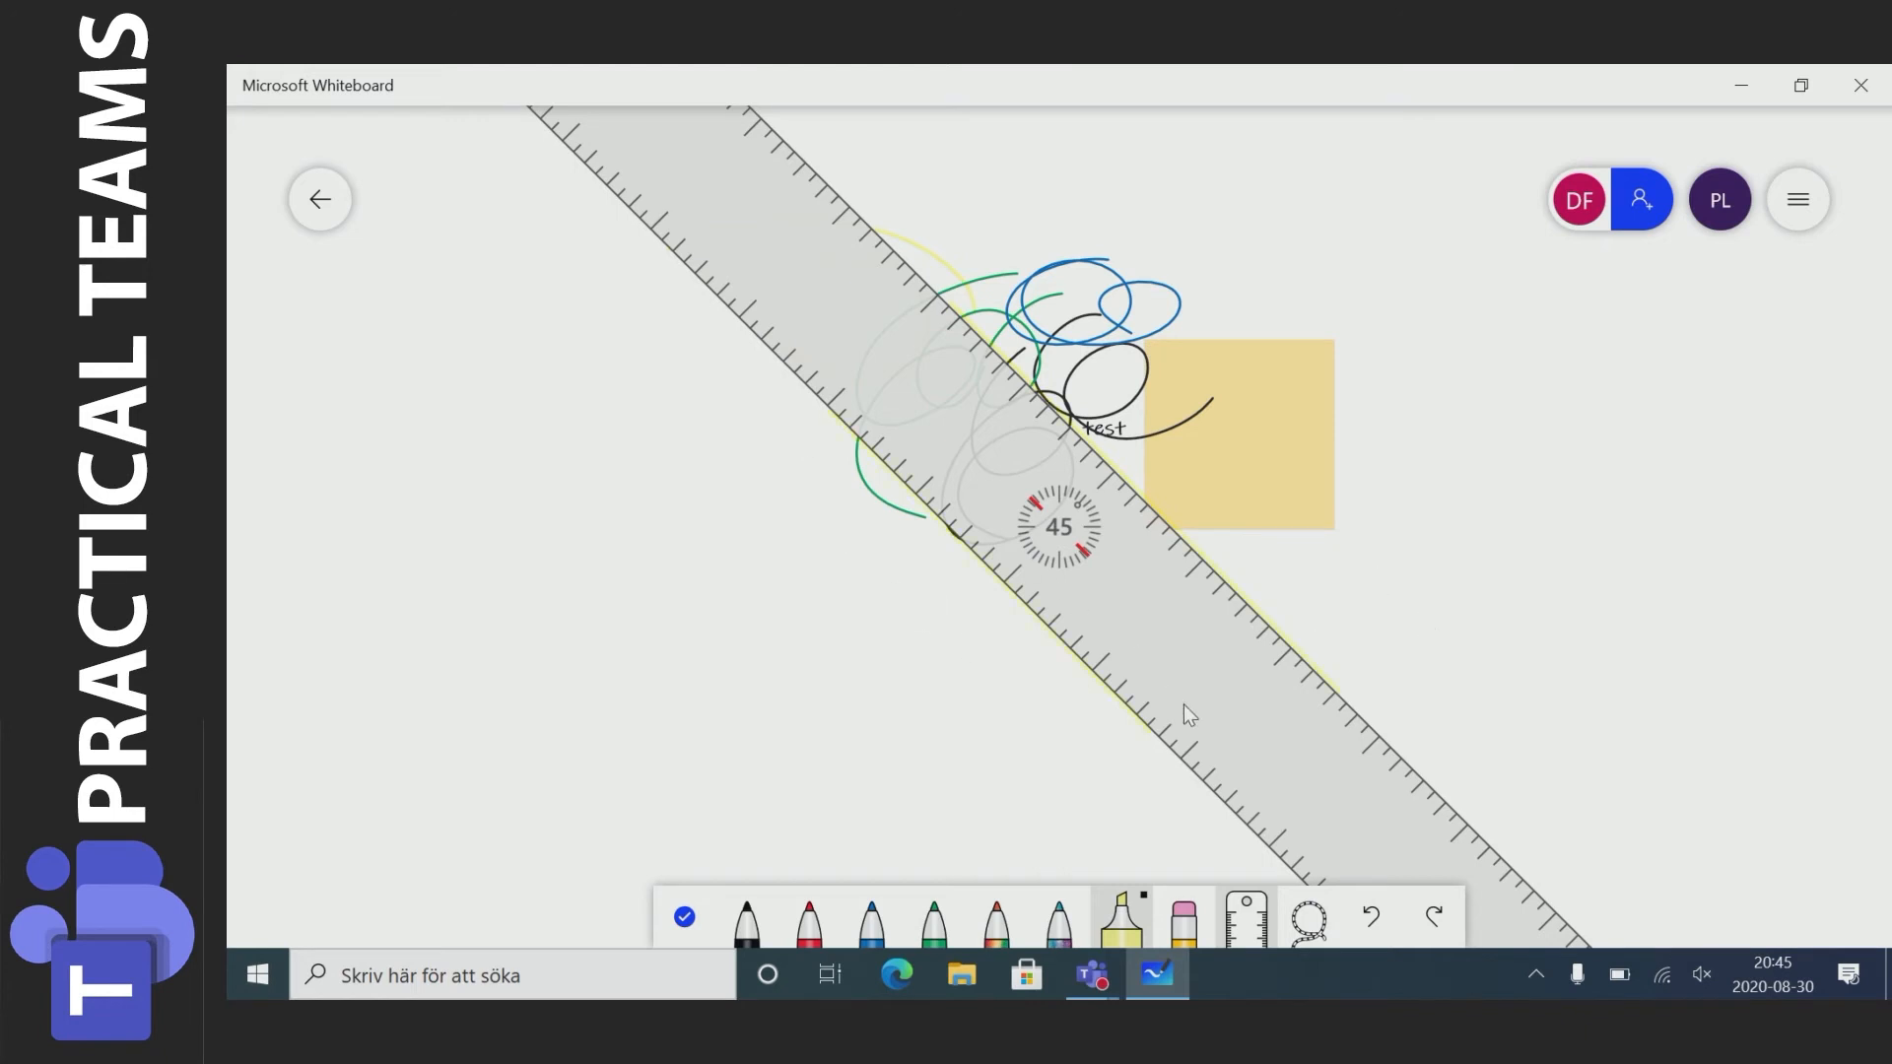
# Make the black pen thicker, draw two angular strokes beside the ruler's lower edge, and finish inking
pyautogui.click(747, 921)
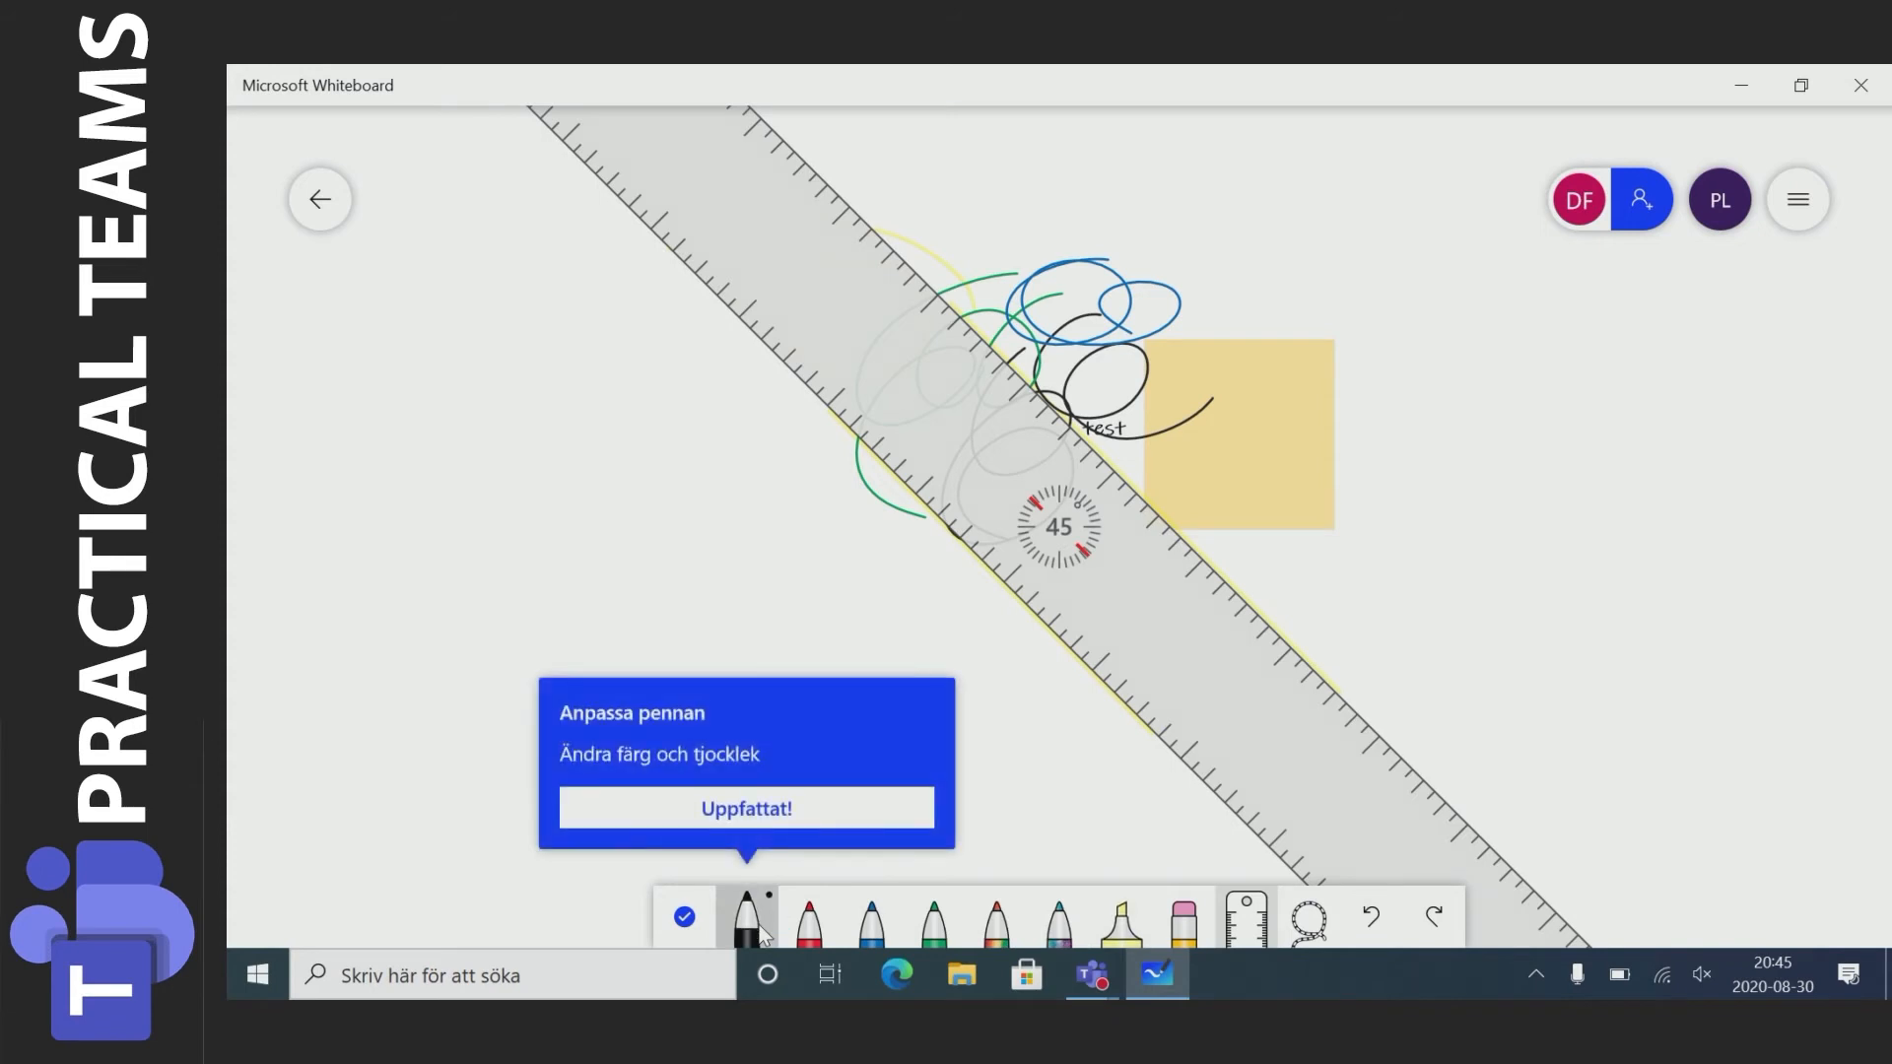
pyautogui.click(791, 801)
pyautogui.click(756, 913)
pyautogui.click(811, 730)
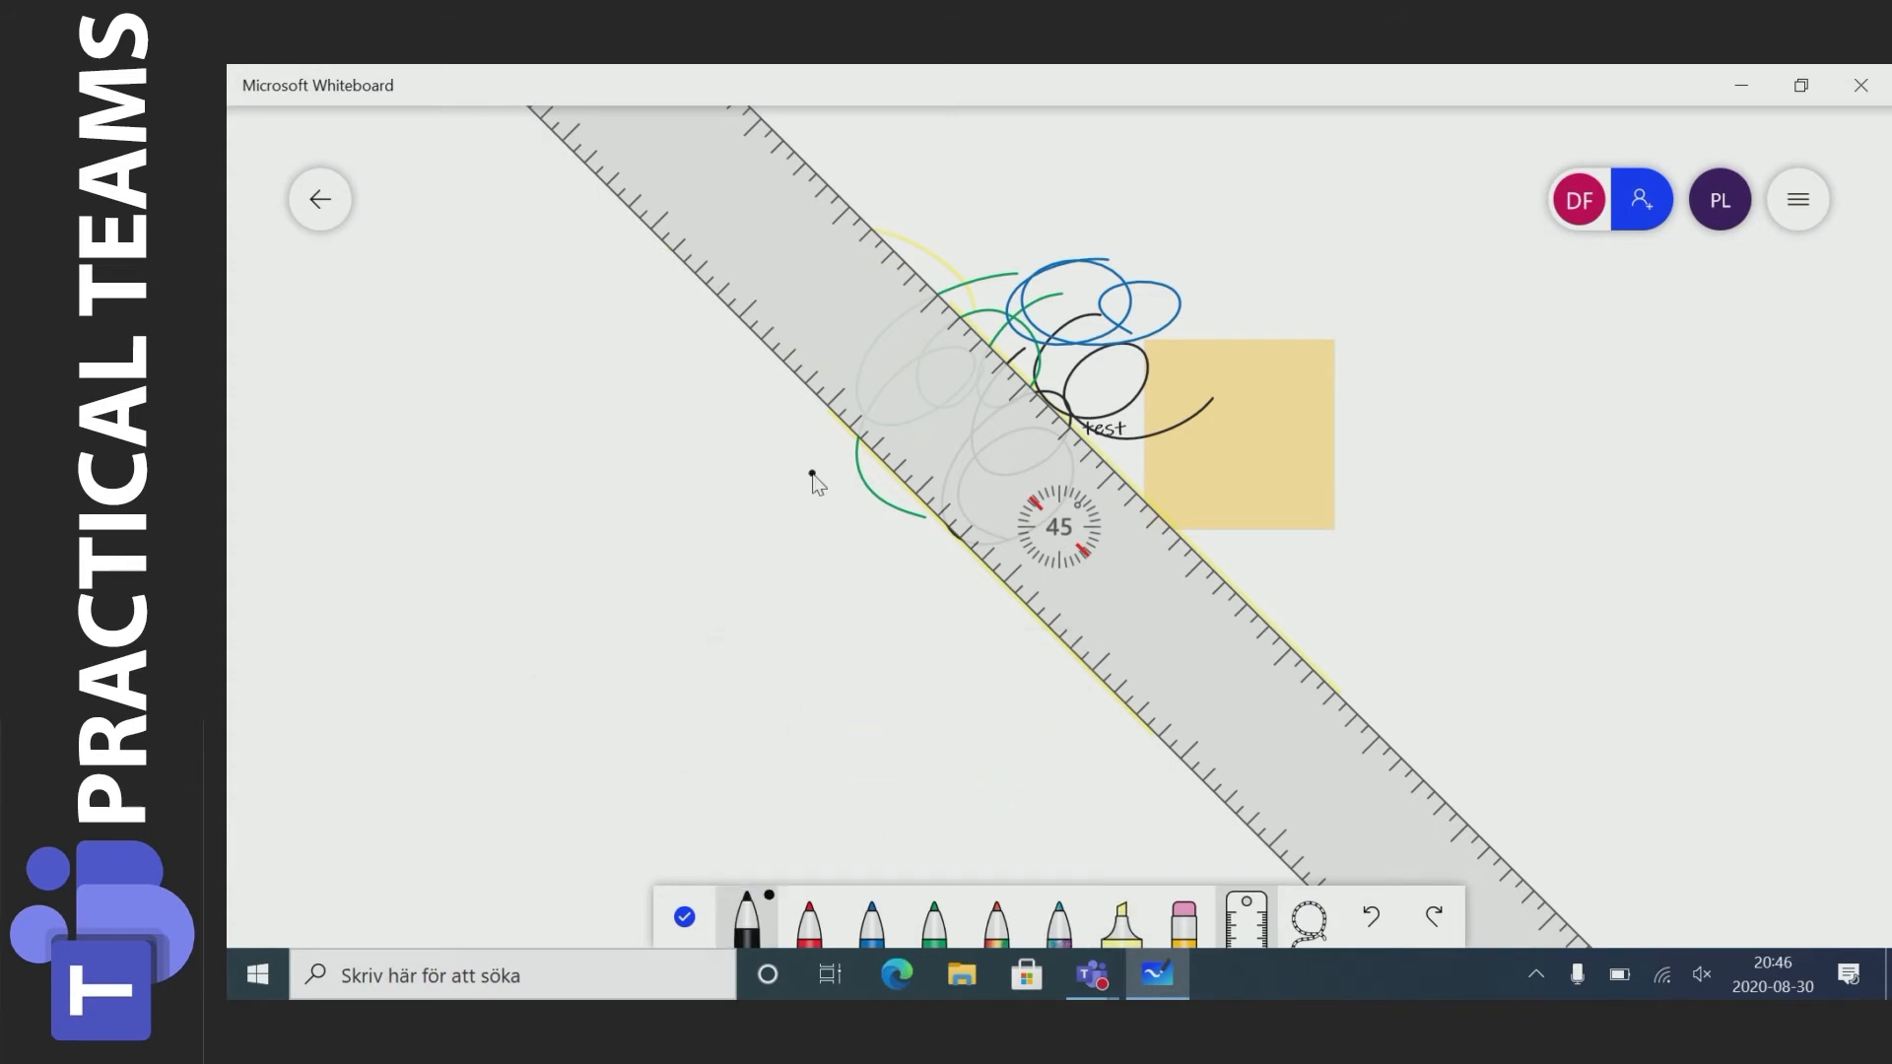
pyautogui.moveTo(812, 474)
pyautogui.mouseDown()
pyautogui.moveTo(972, 579)
pyautogui.moveTo(771, 305)
pyautogui.mouseUp()
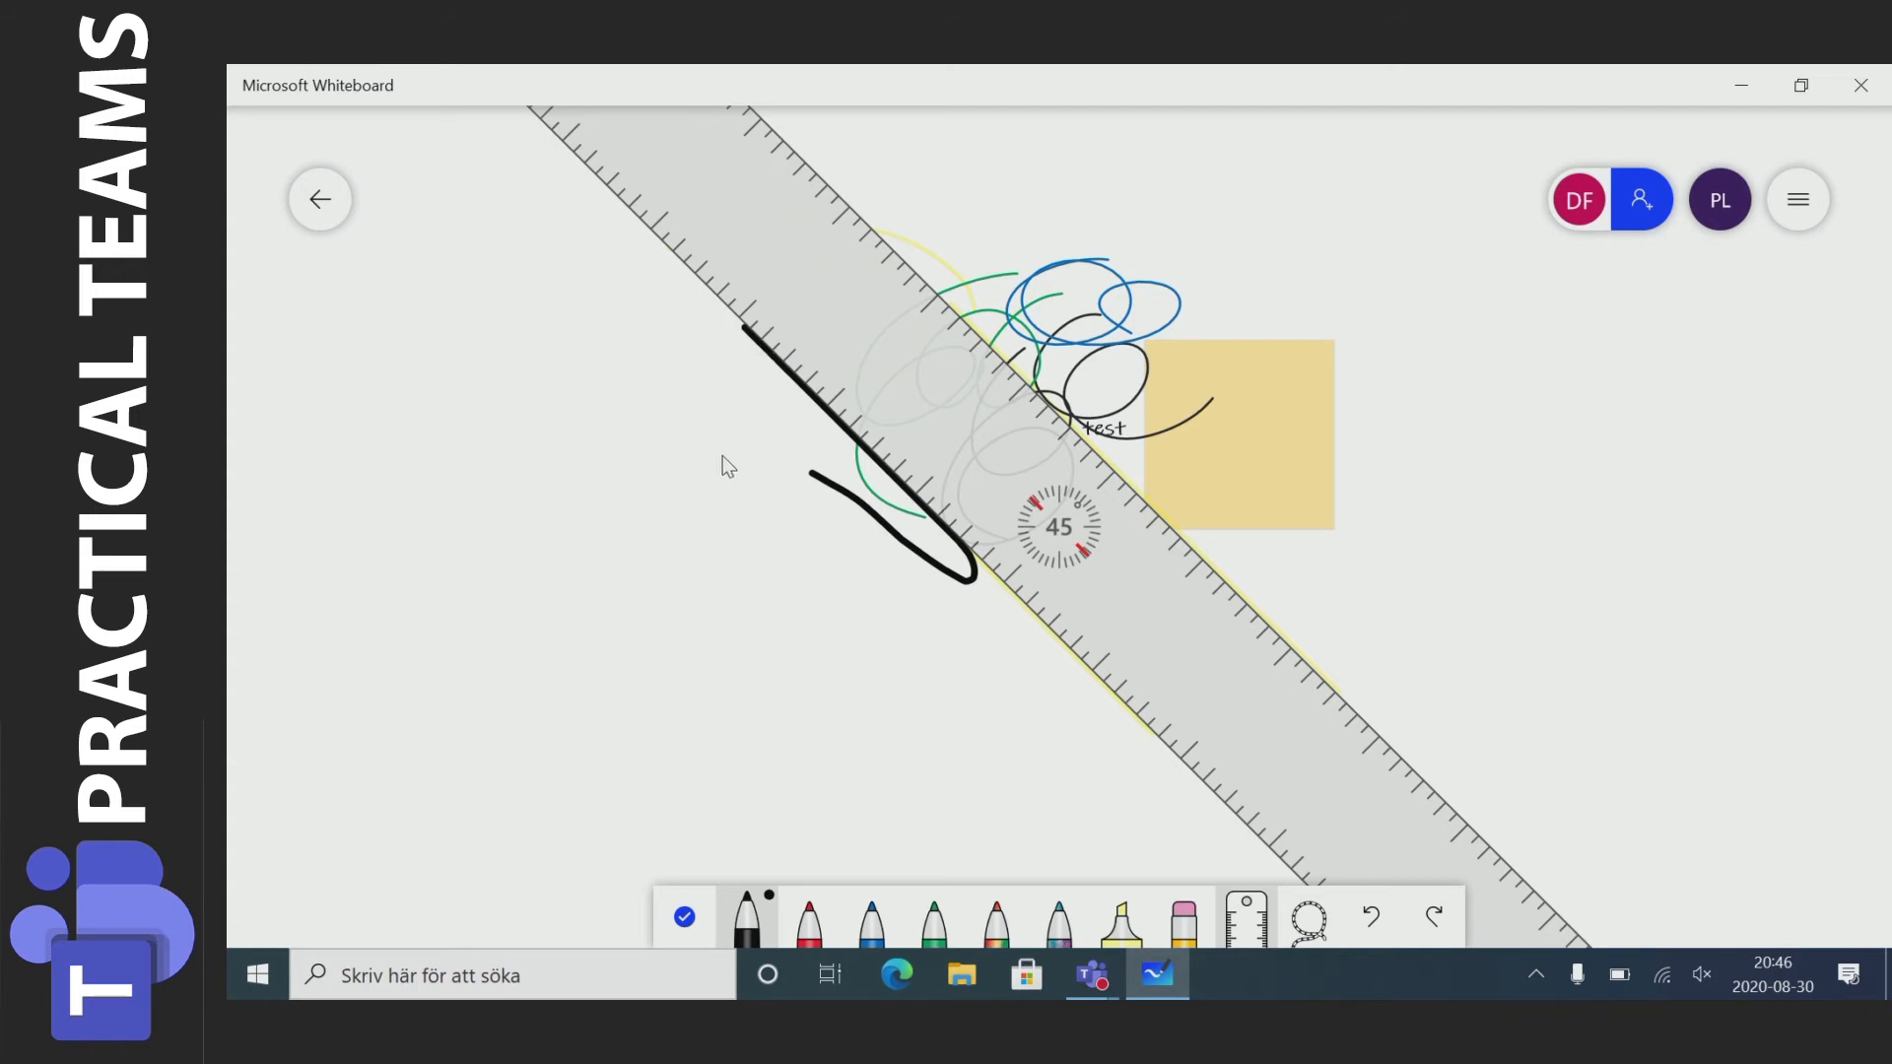
pyautogui.moveTo(729, 488)
pyautogui.mouseDown()
pyautogui.moveTo(731, 358)
pyautogui.moveTo(872, 569)
pyautogui.mouseUp()
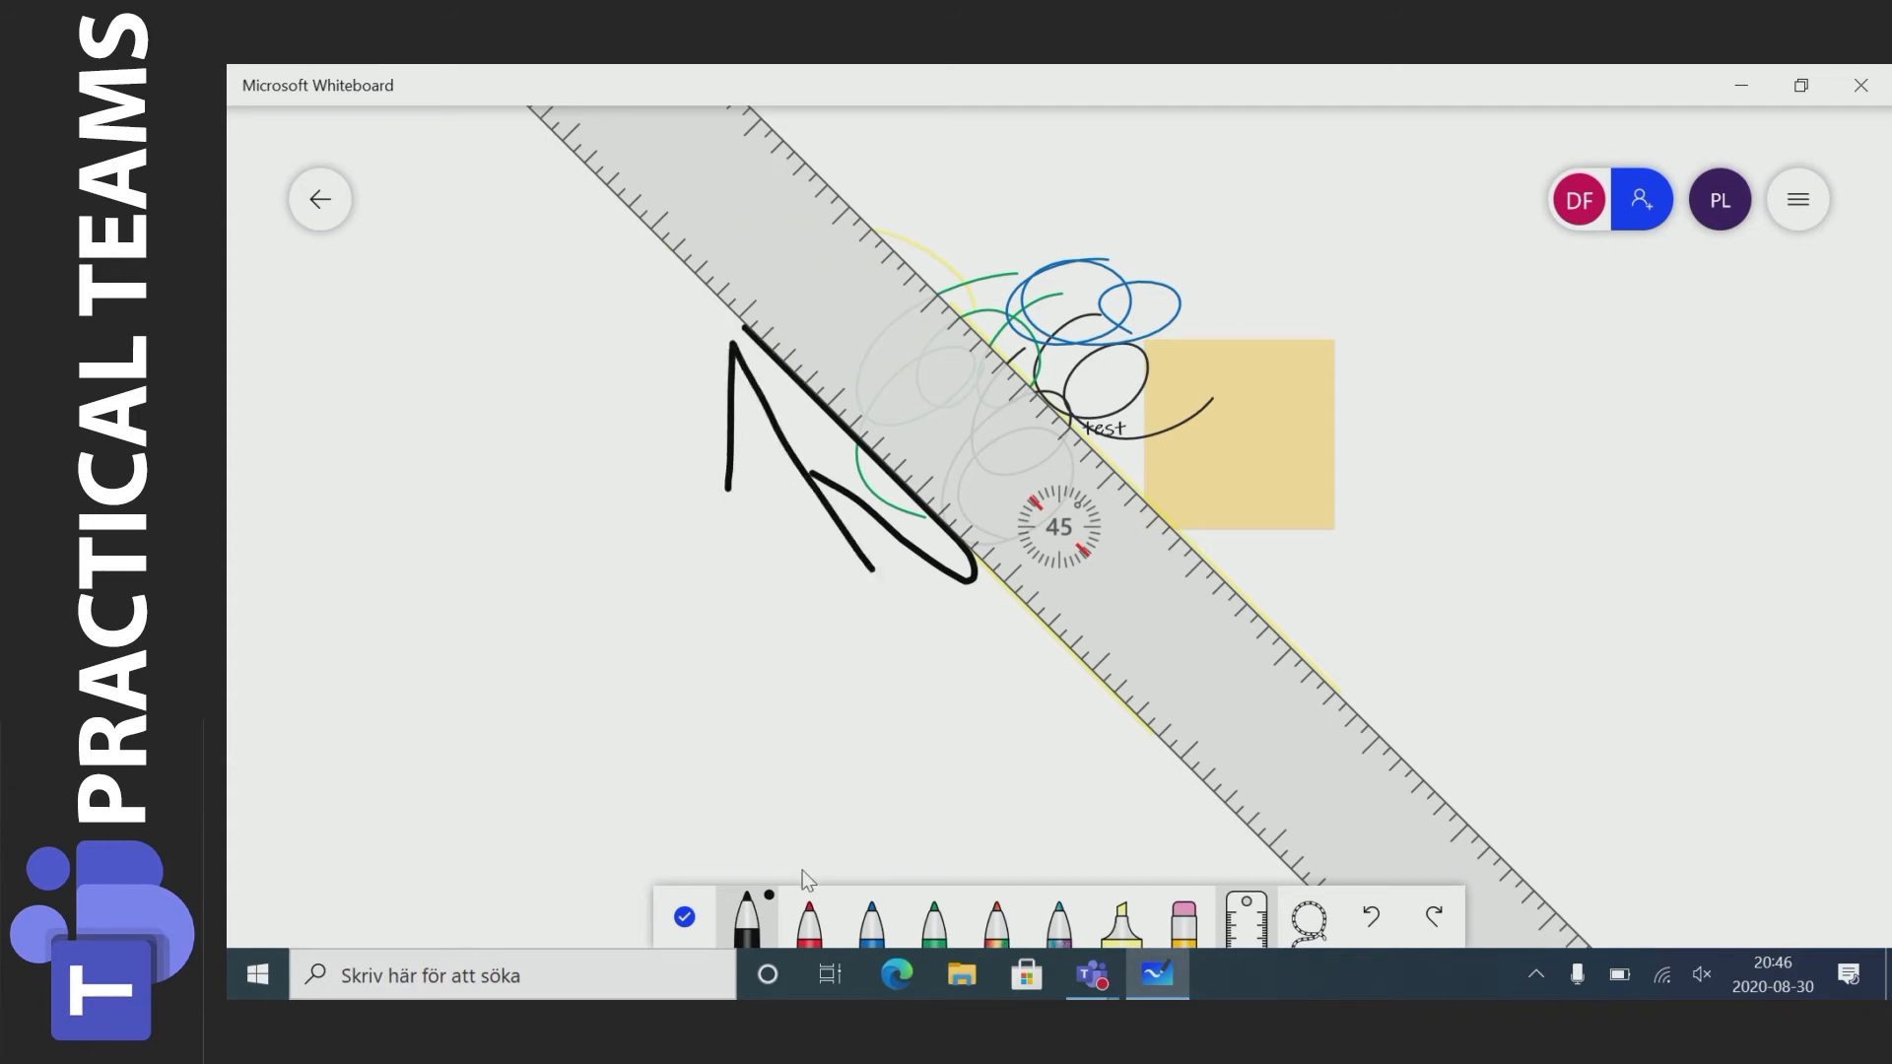
pyautogui.click(684, 917)
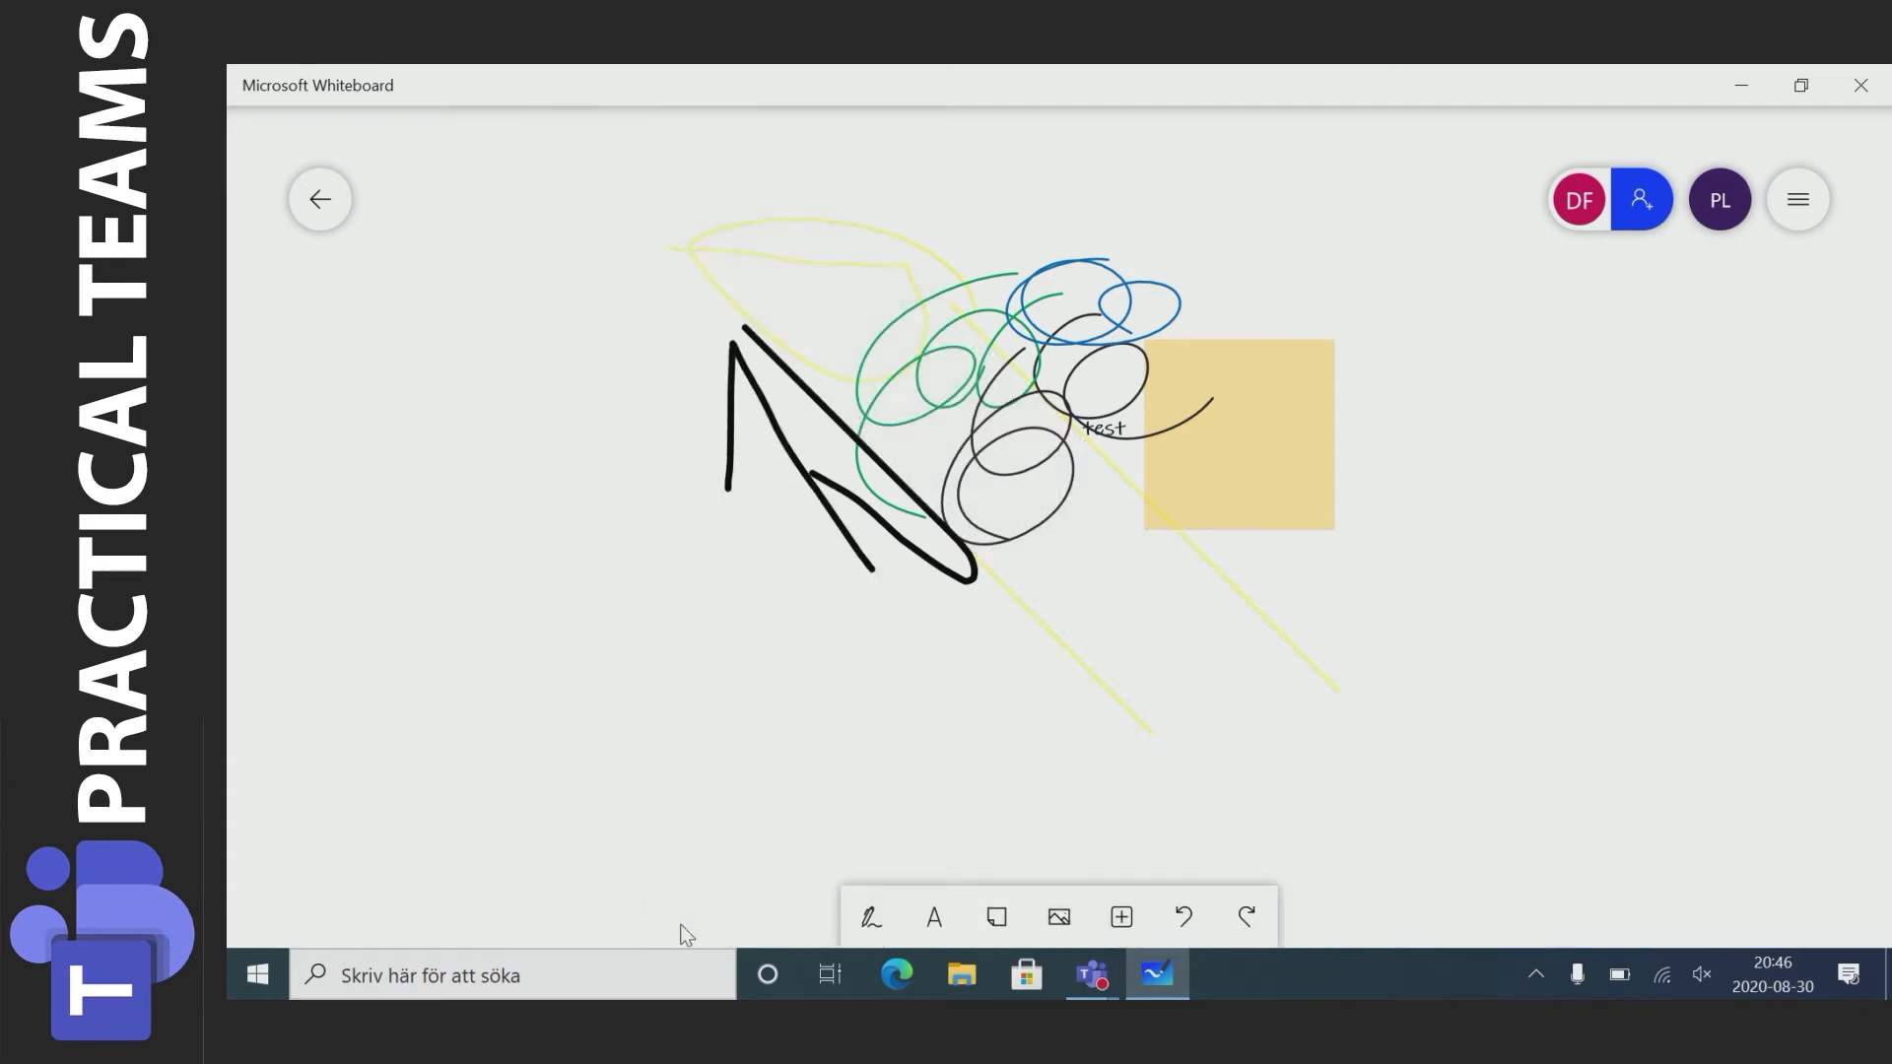
# Insert the Bing image of a laptop on a sofa from a "computer" search below the green loops and shrink it slightly
pyautogui.click(1064, 912)
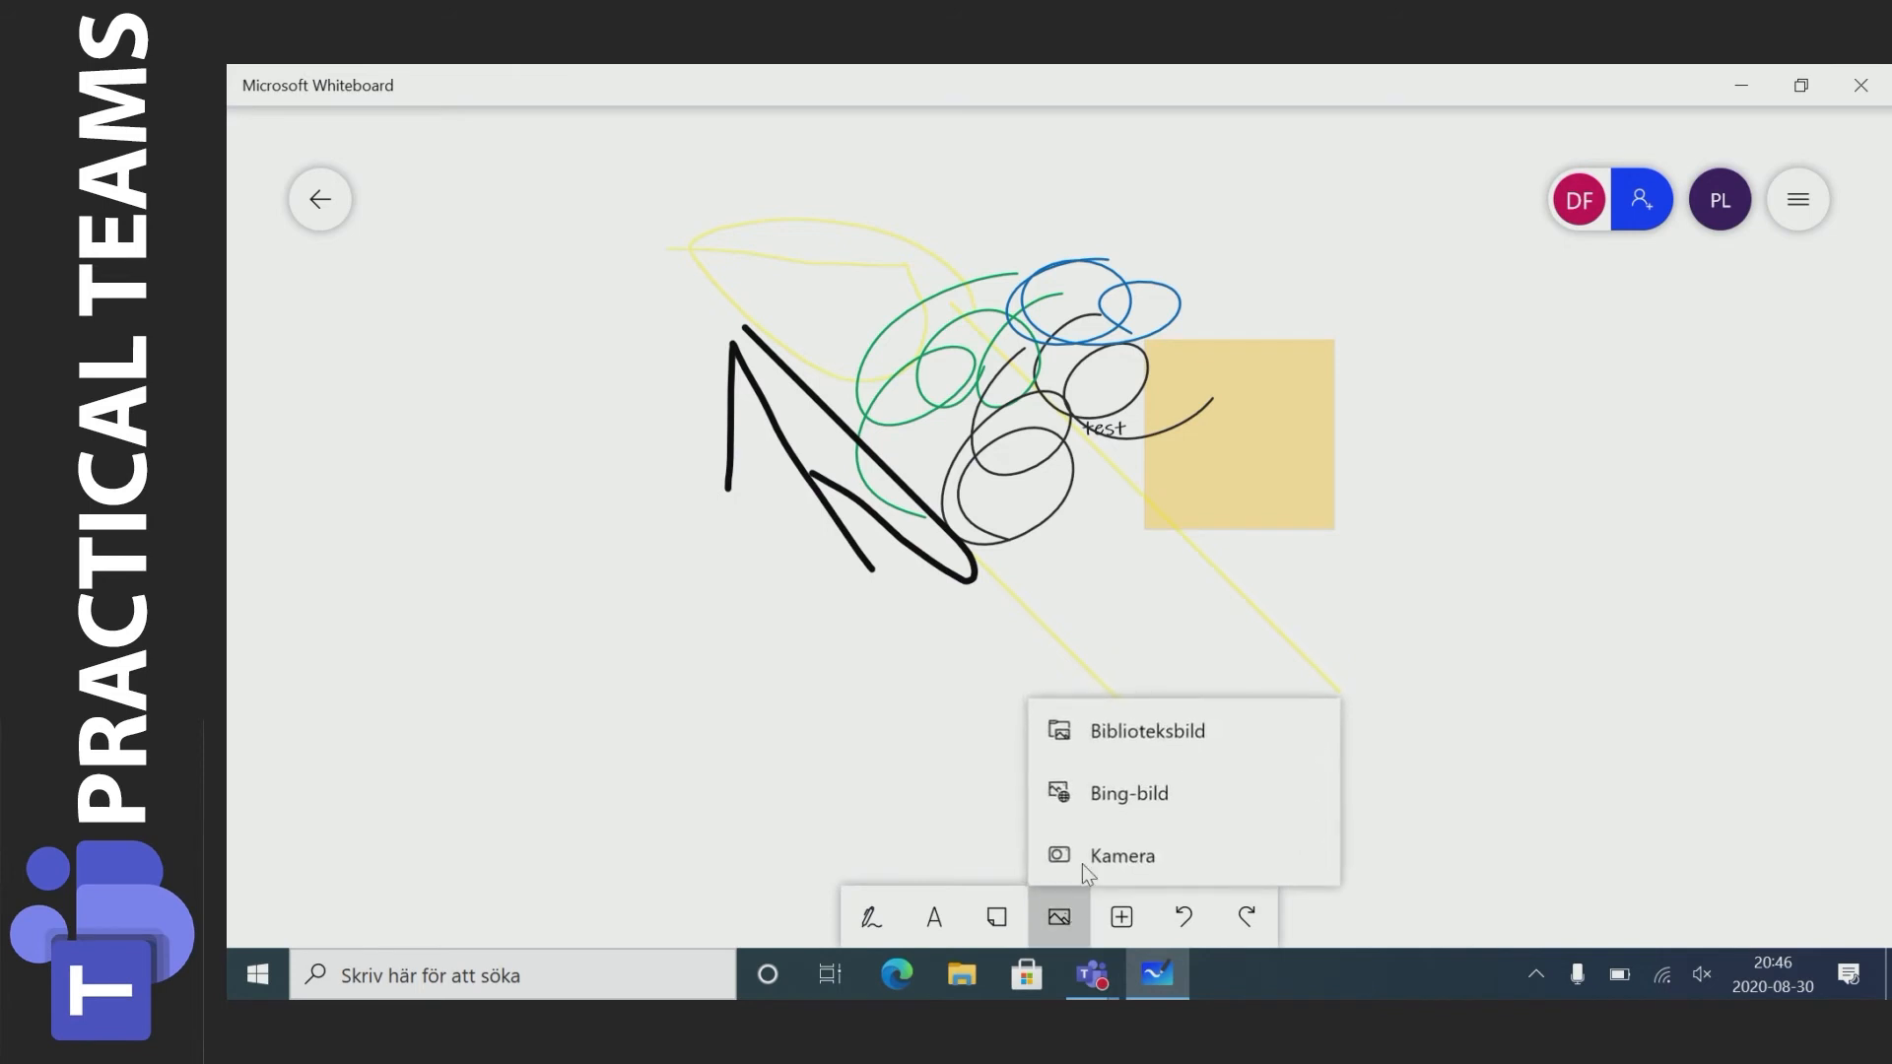
pyautogui.click(1188, 781)
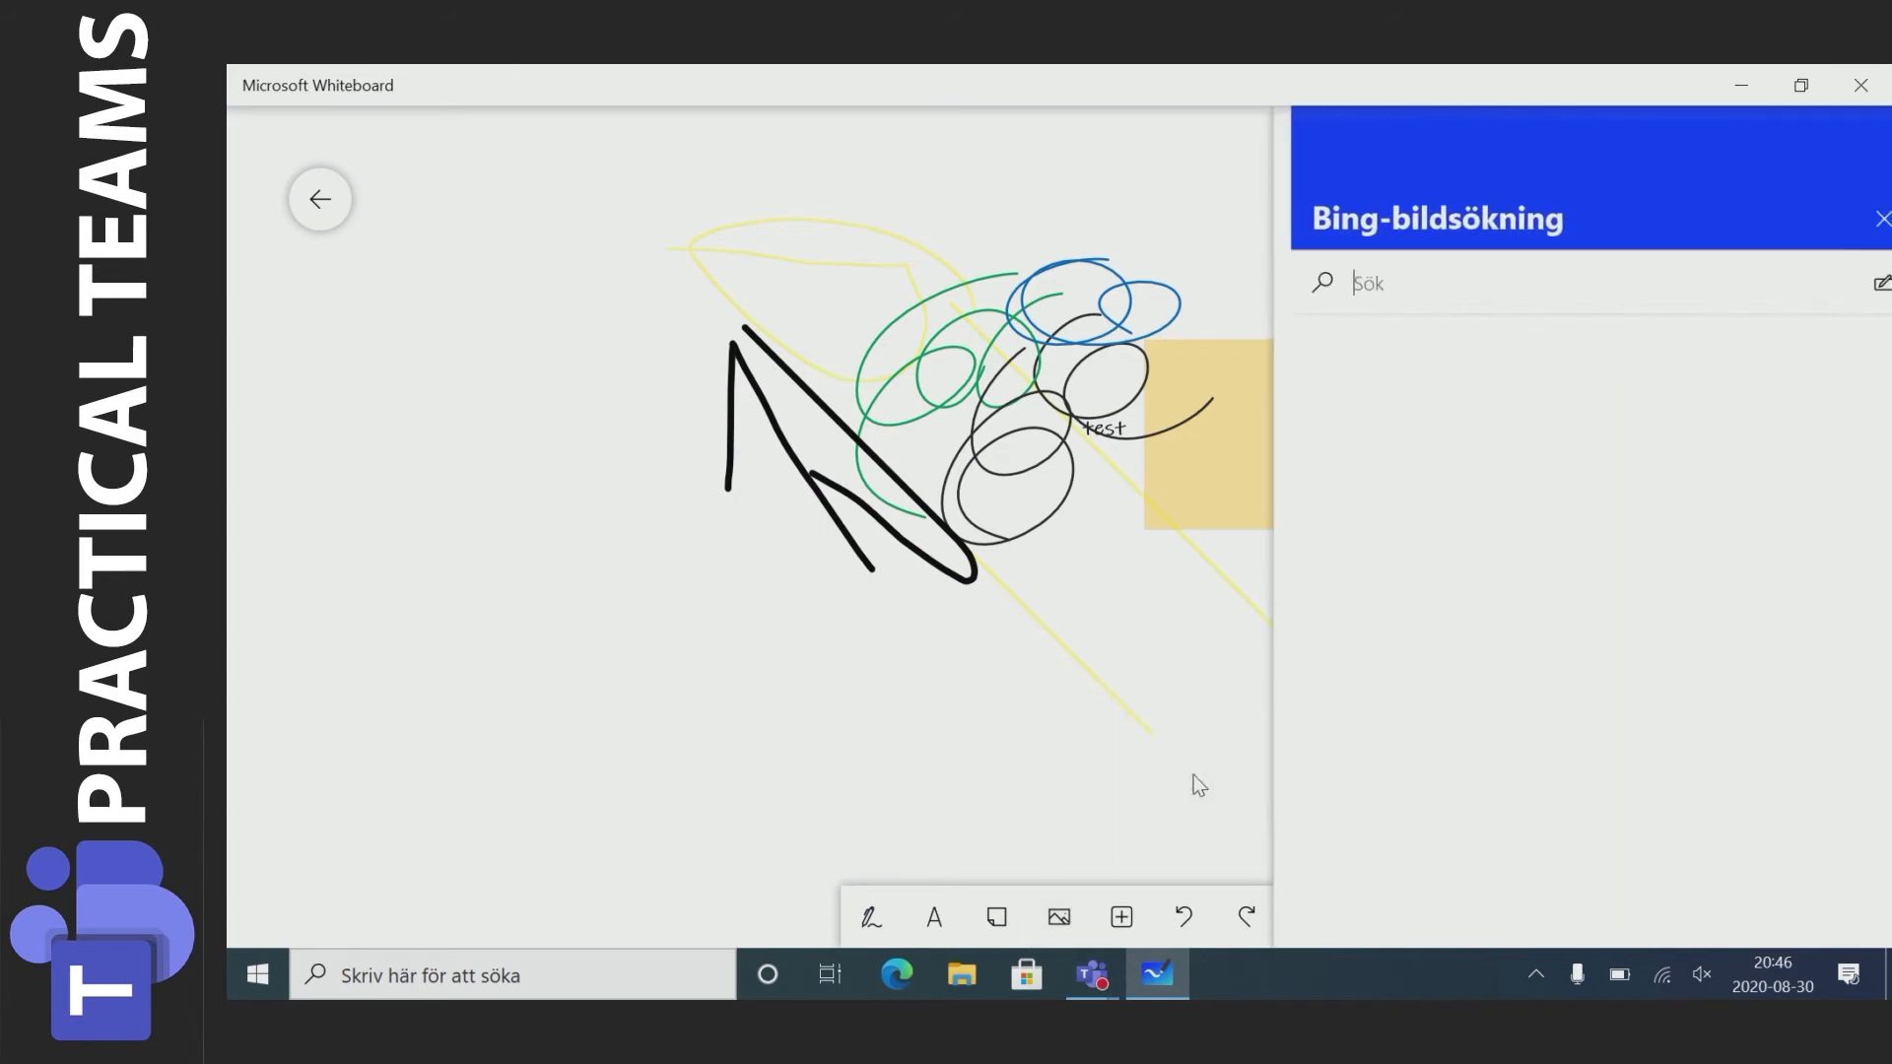
pyautogui.write('computer')
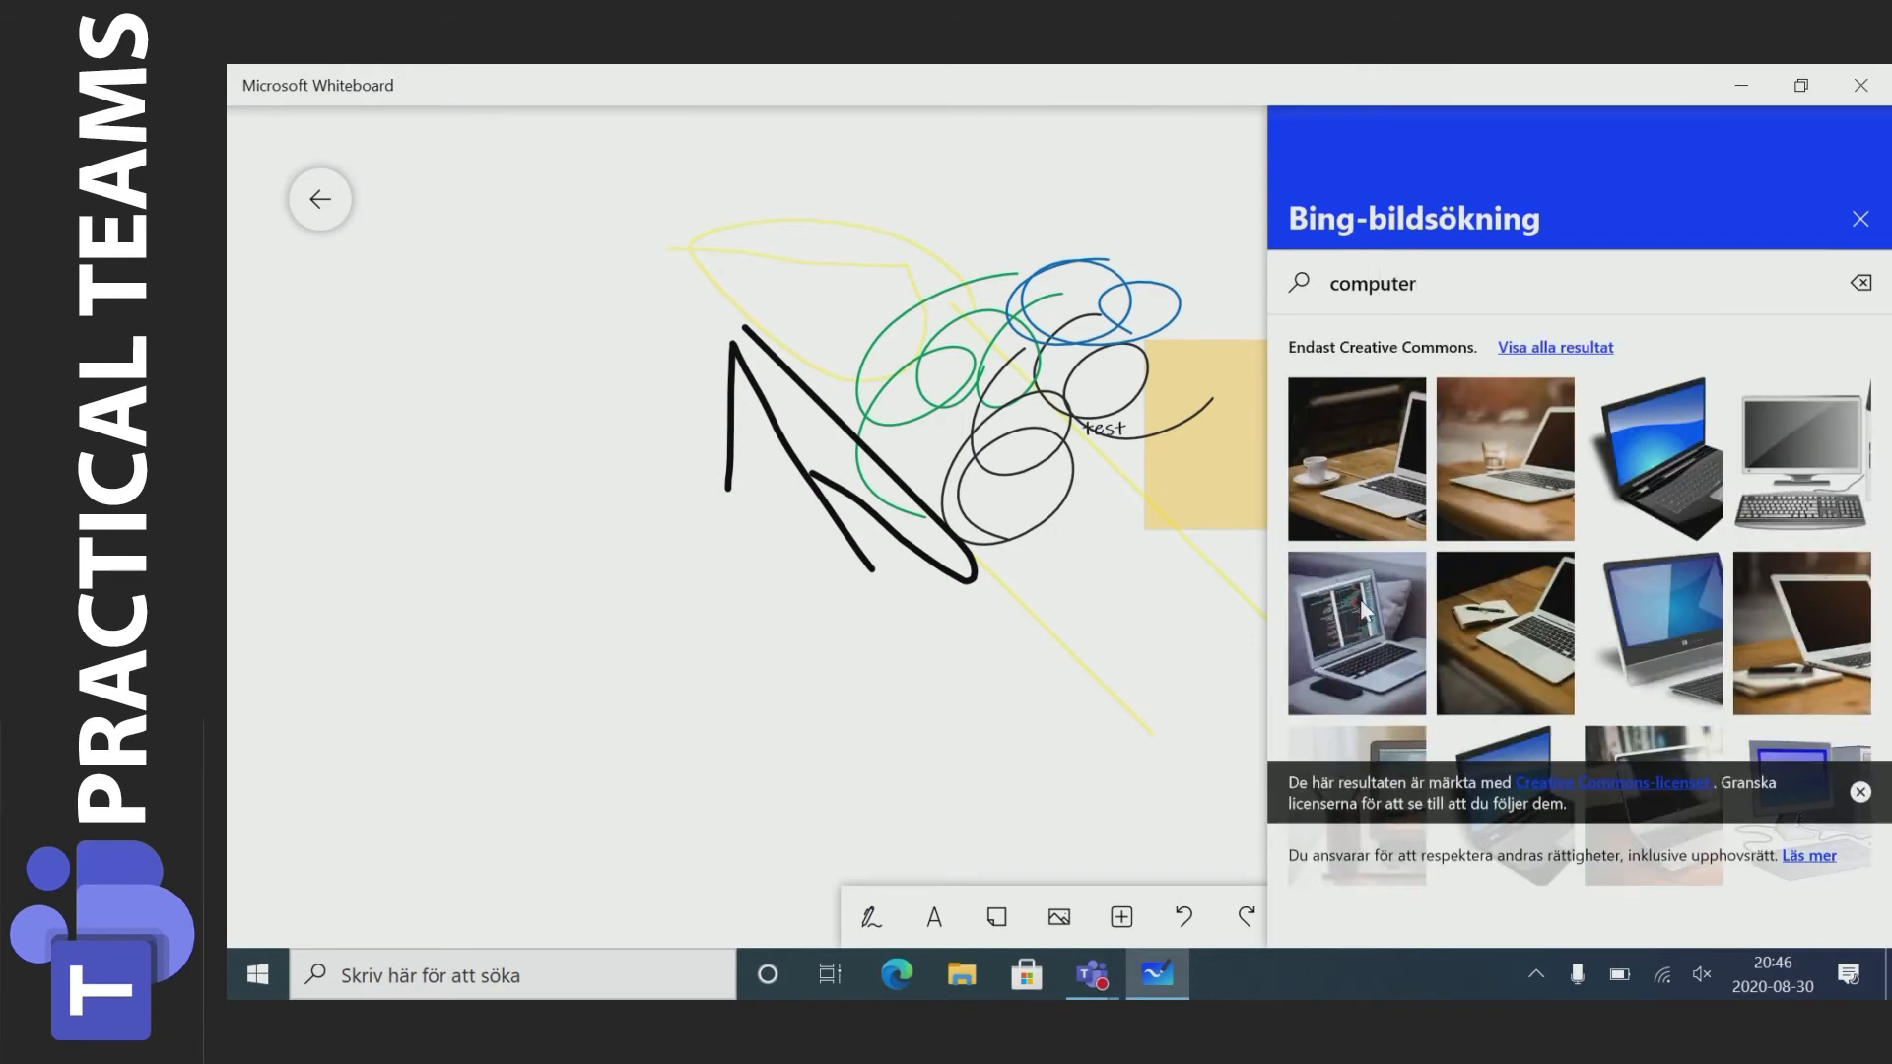
pyautogui.scroll(-2, 1369, 592)
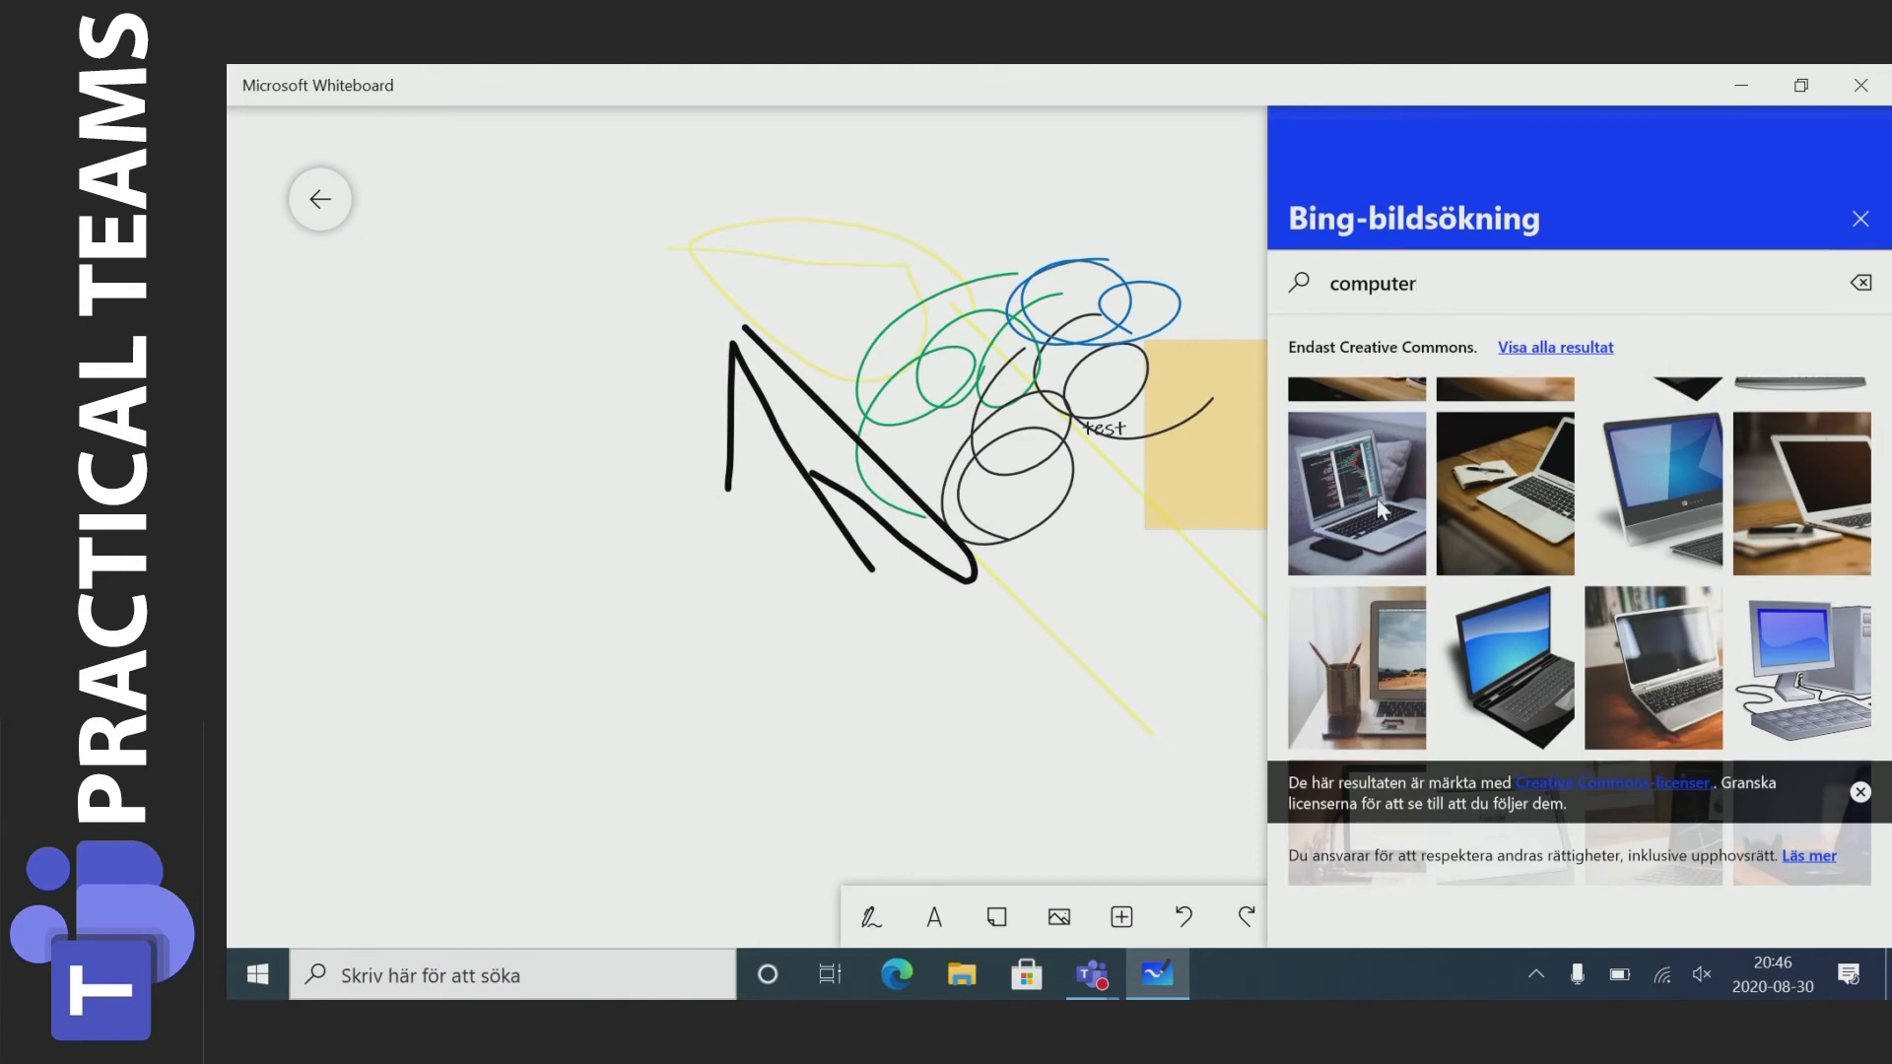
pyautogui.moveTo(1380, 508); pyautogui.dragTo(808, 563)
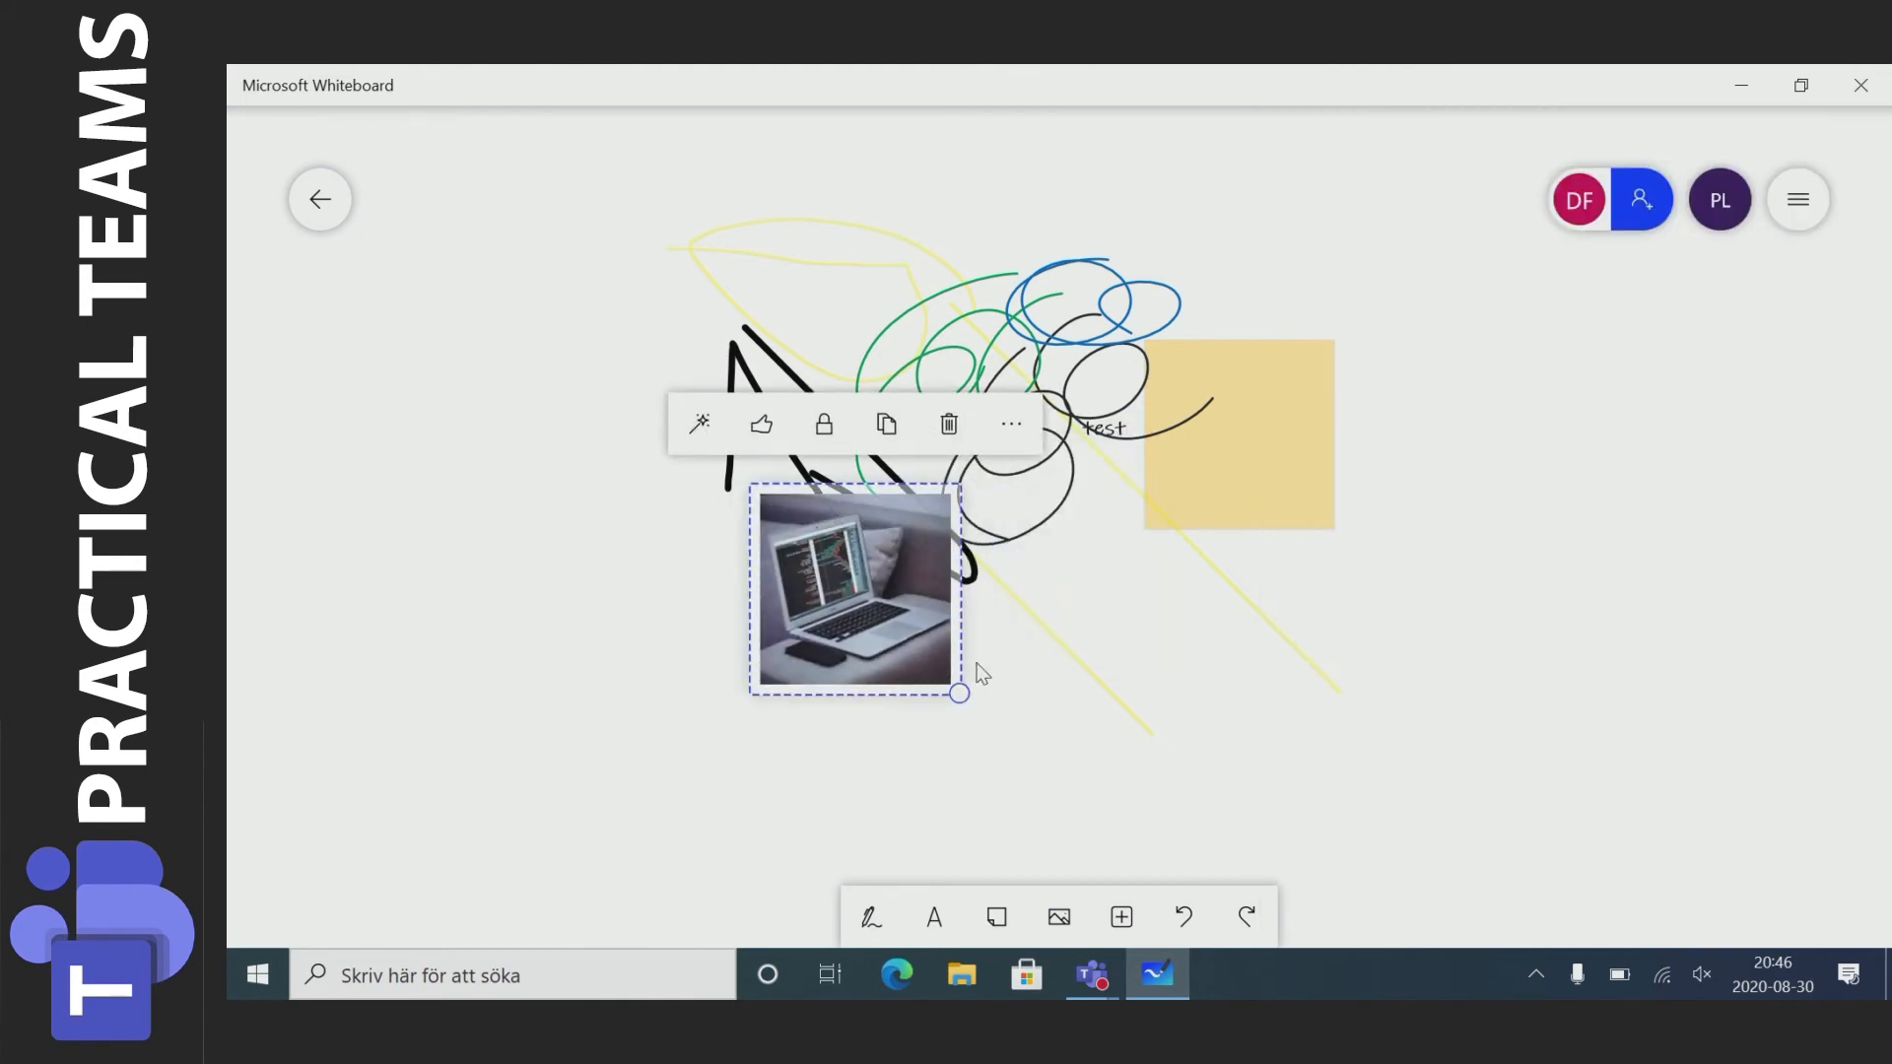
pyautogui.moveTo(961, 692); pyautogui.dragTo(908, 639)
pyautogui.moveTo(935, 664); pyautogui.dragTo(937, 670)
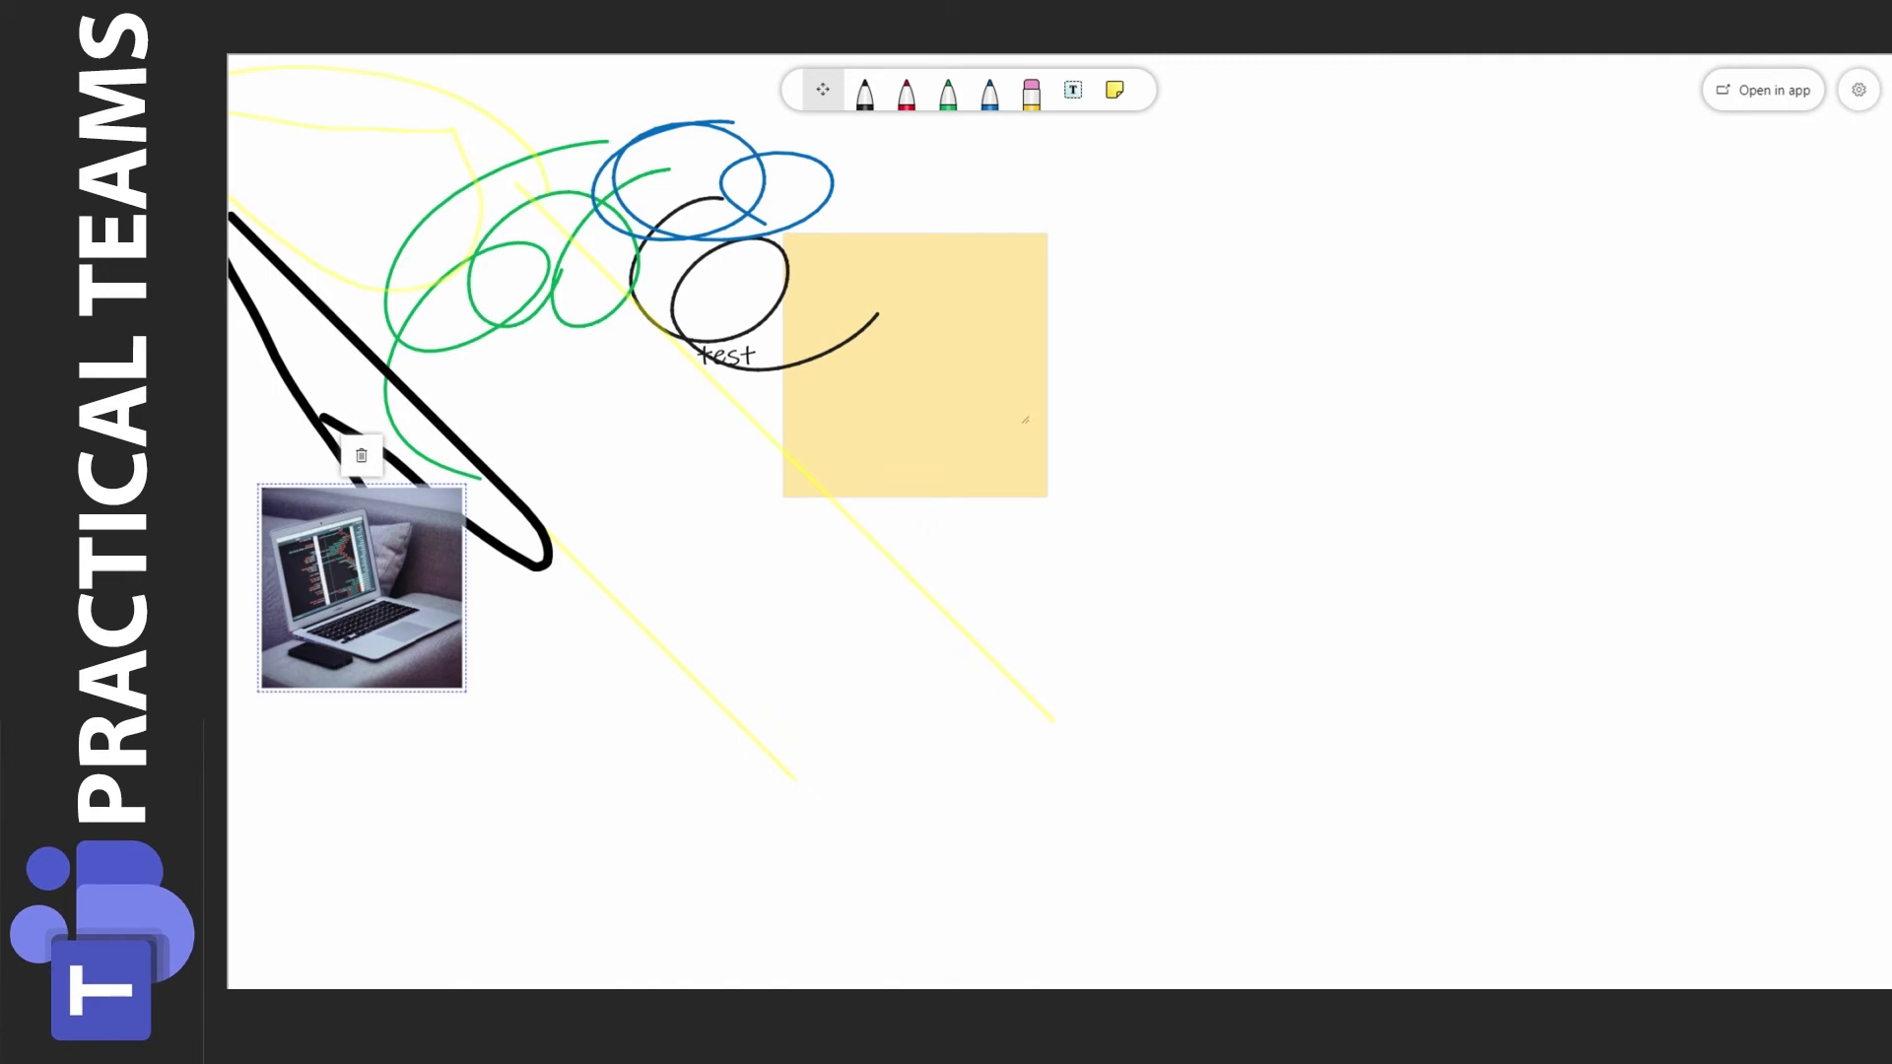
# In the Teams whiteboard, move the laptop image up beside "test" and the sticky note clear of the drawn loops
pyautogui.moveTo(362, 588)
pyautogui.mouseDown()
pyautogui.moveTo(427, 517)
pyautogui.moveTo(617, 423)
pyautogui.moveTo(595, 454)
pyautogui.mouseUp()
pyautogui.click(1024, 265)
pyautogui.moveTo(1025, 264); pyautogui.dragTo(1259, 247)
pyautogui.click(1084, 591)
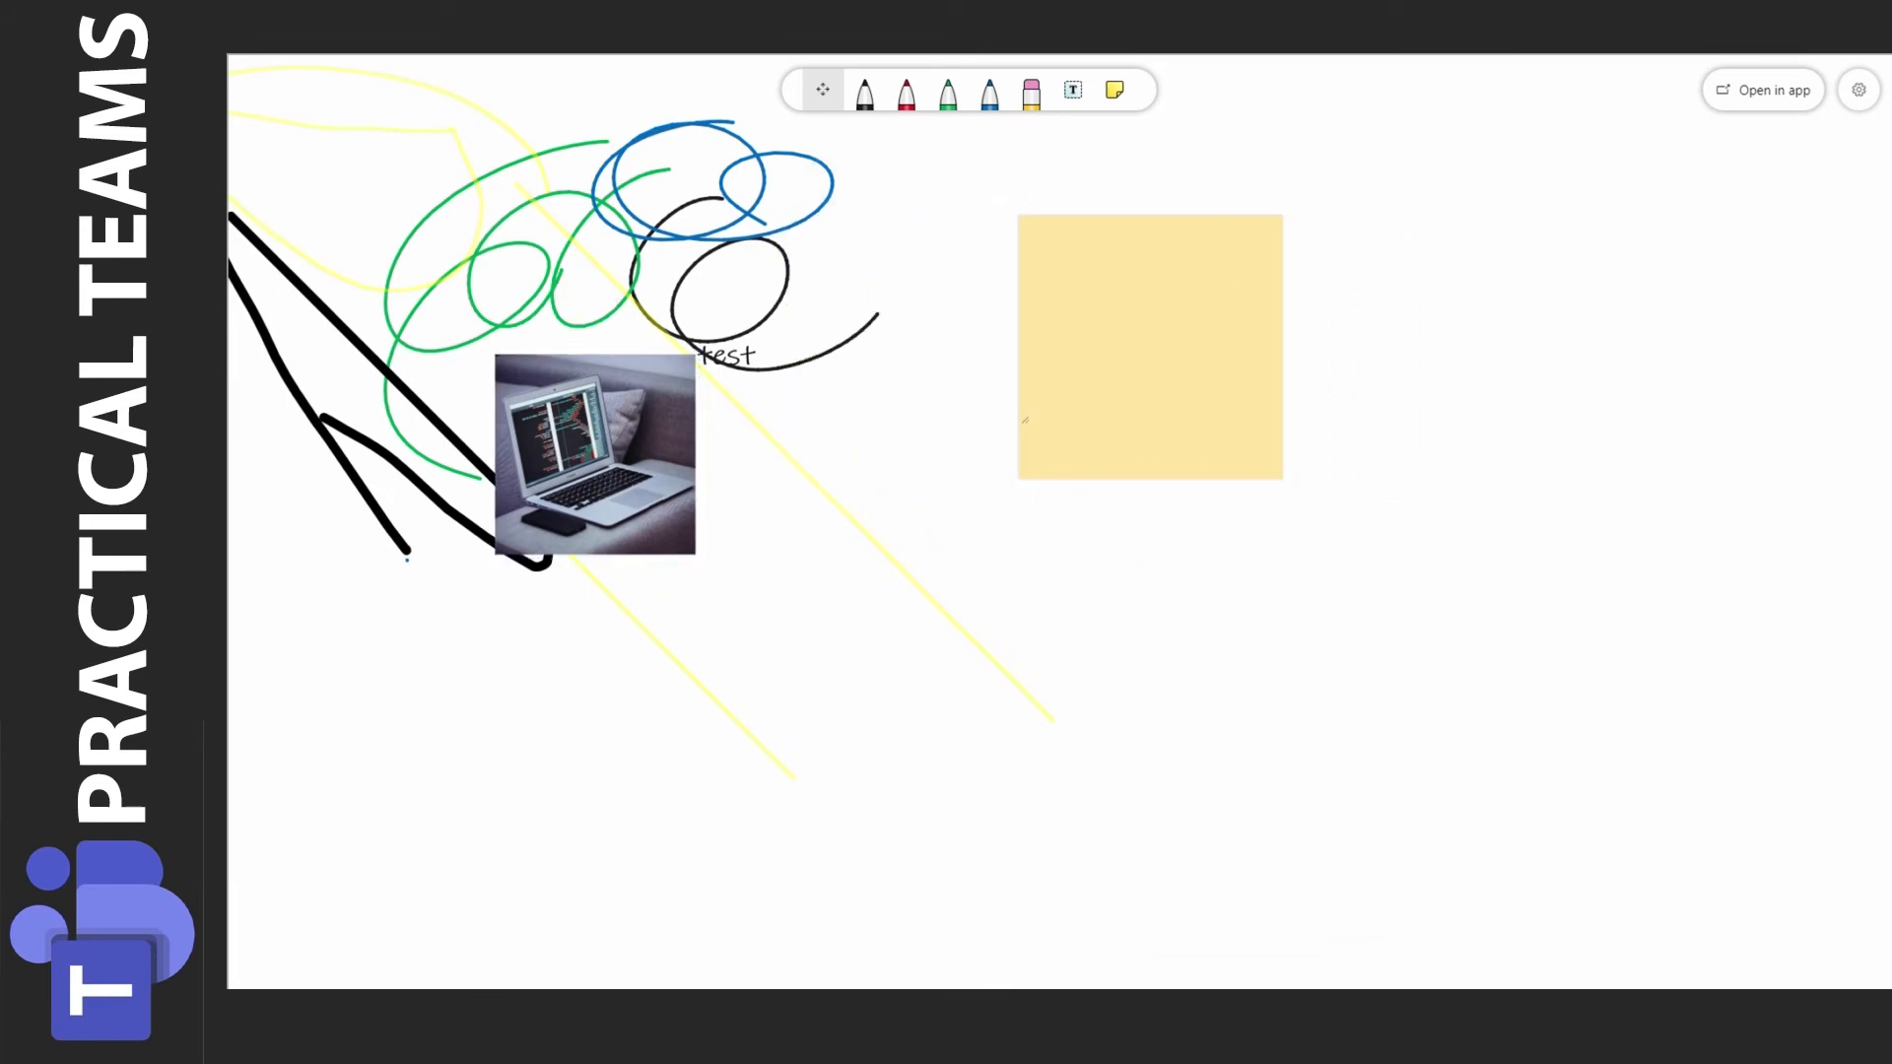
# Choose to continue using Whiteboard in Teams and stop presenting the whiteboard in the meeting
pyautogui.moveTo(1084, 592); pyautogui.dragTo(1377, 723)
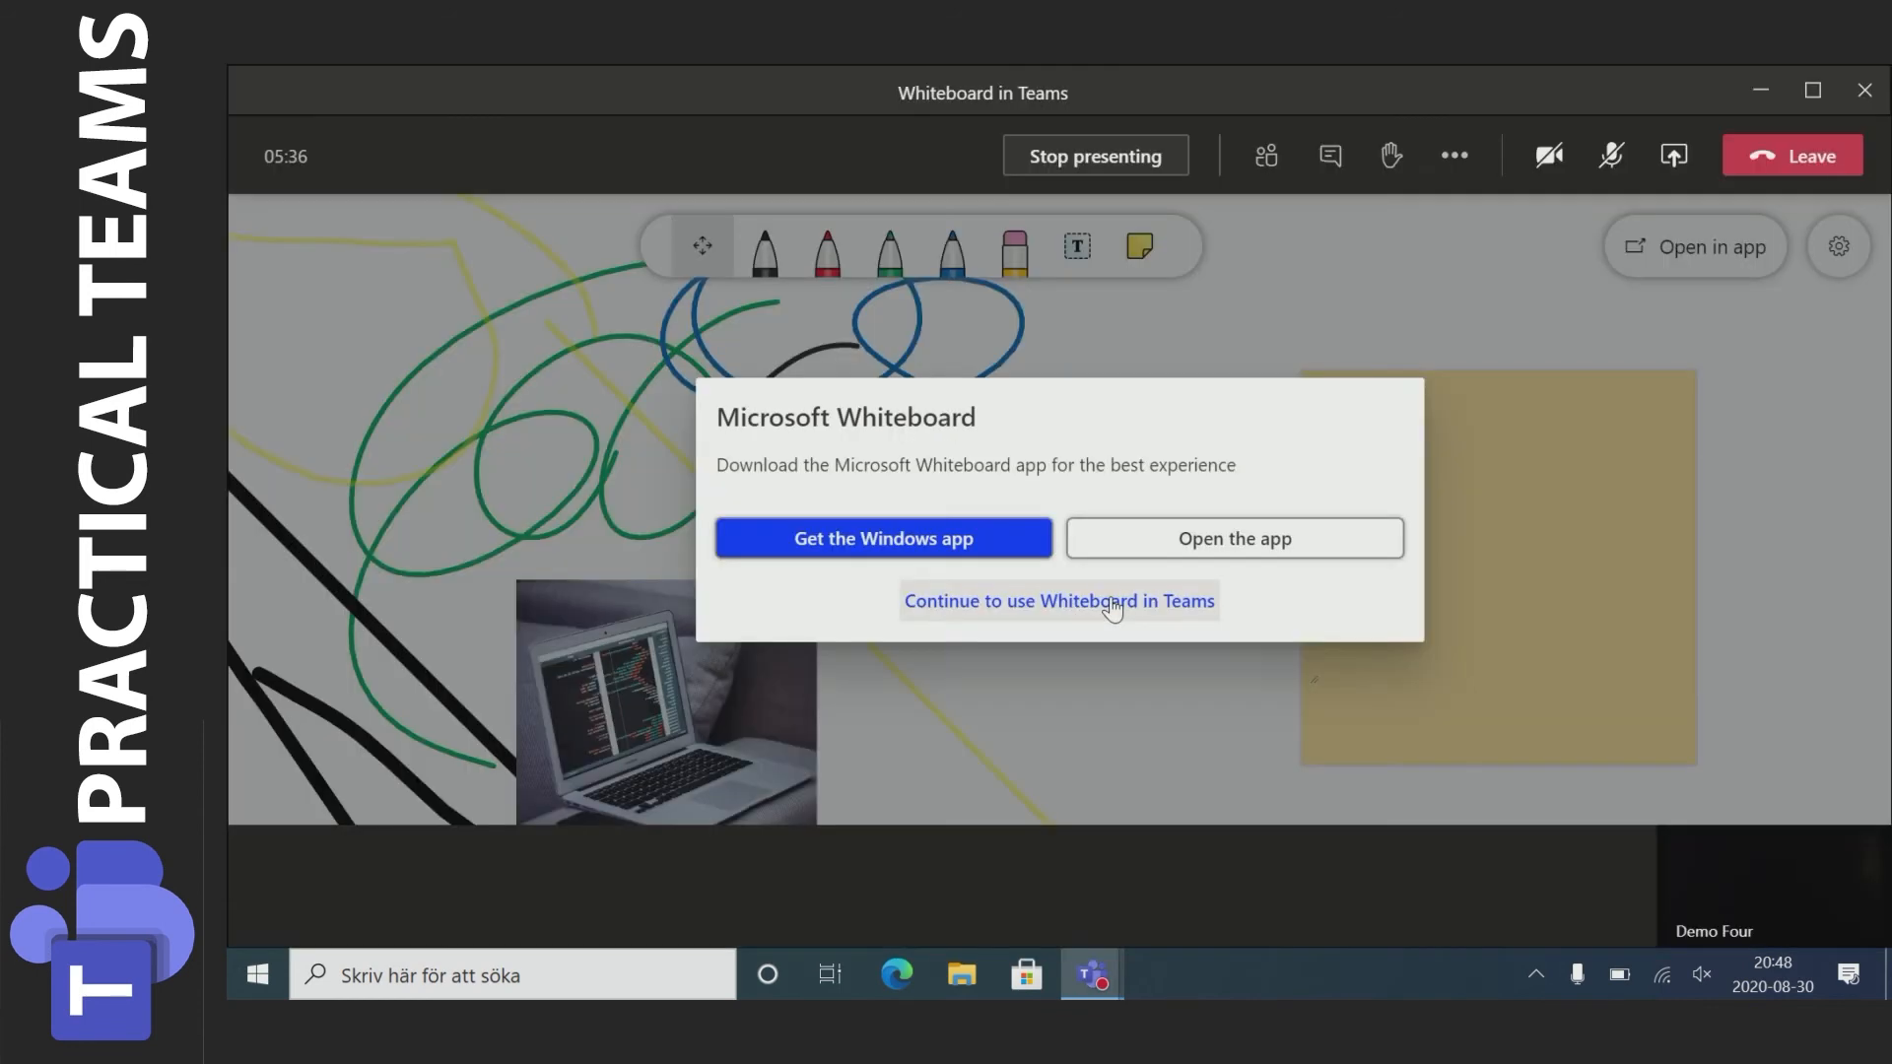
pyautogui.click(1109, 595)
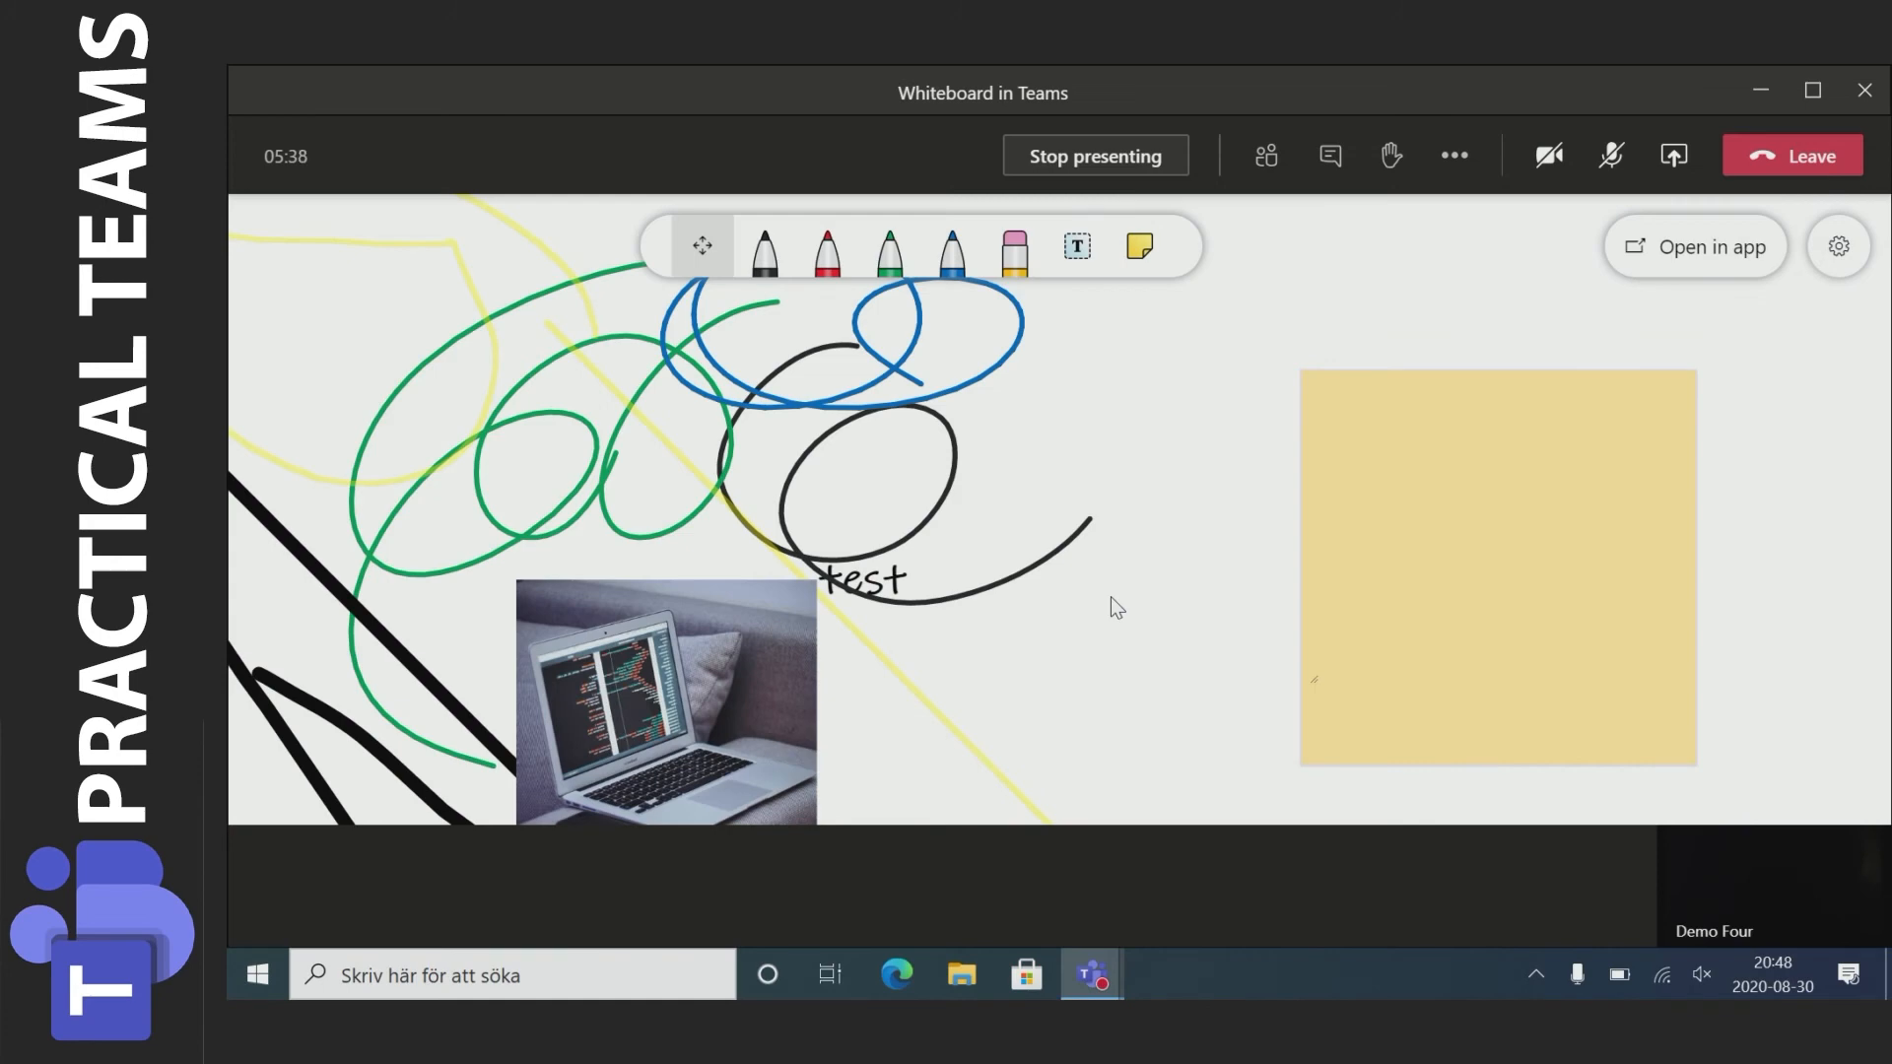
pyautogui.click(1134, 171)
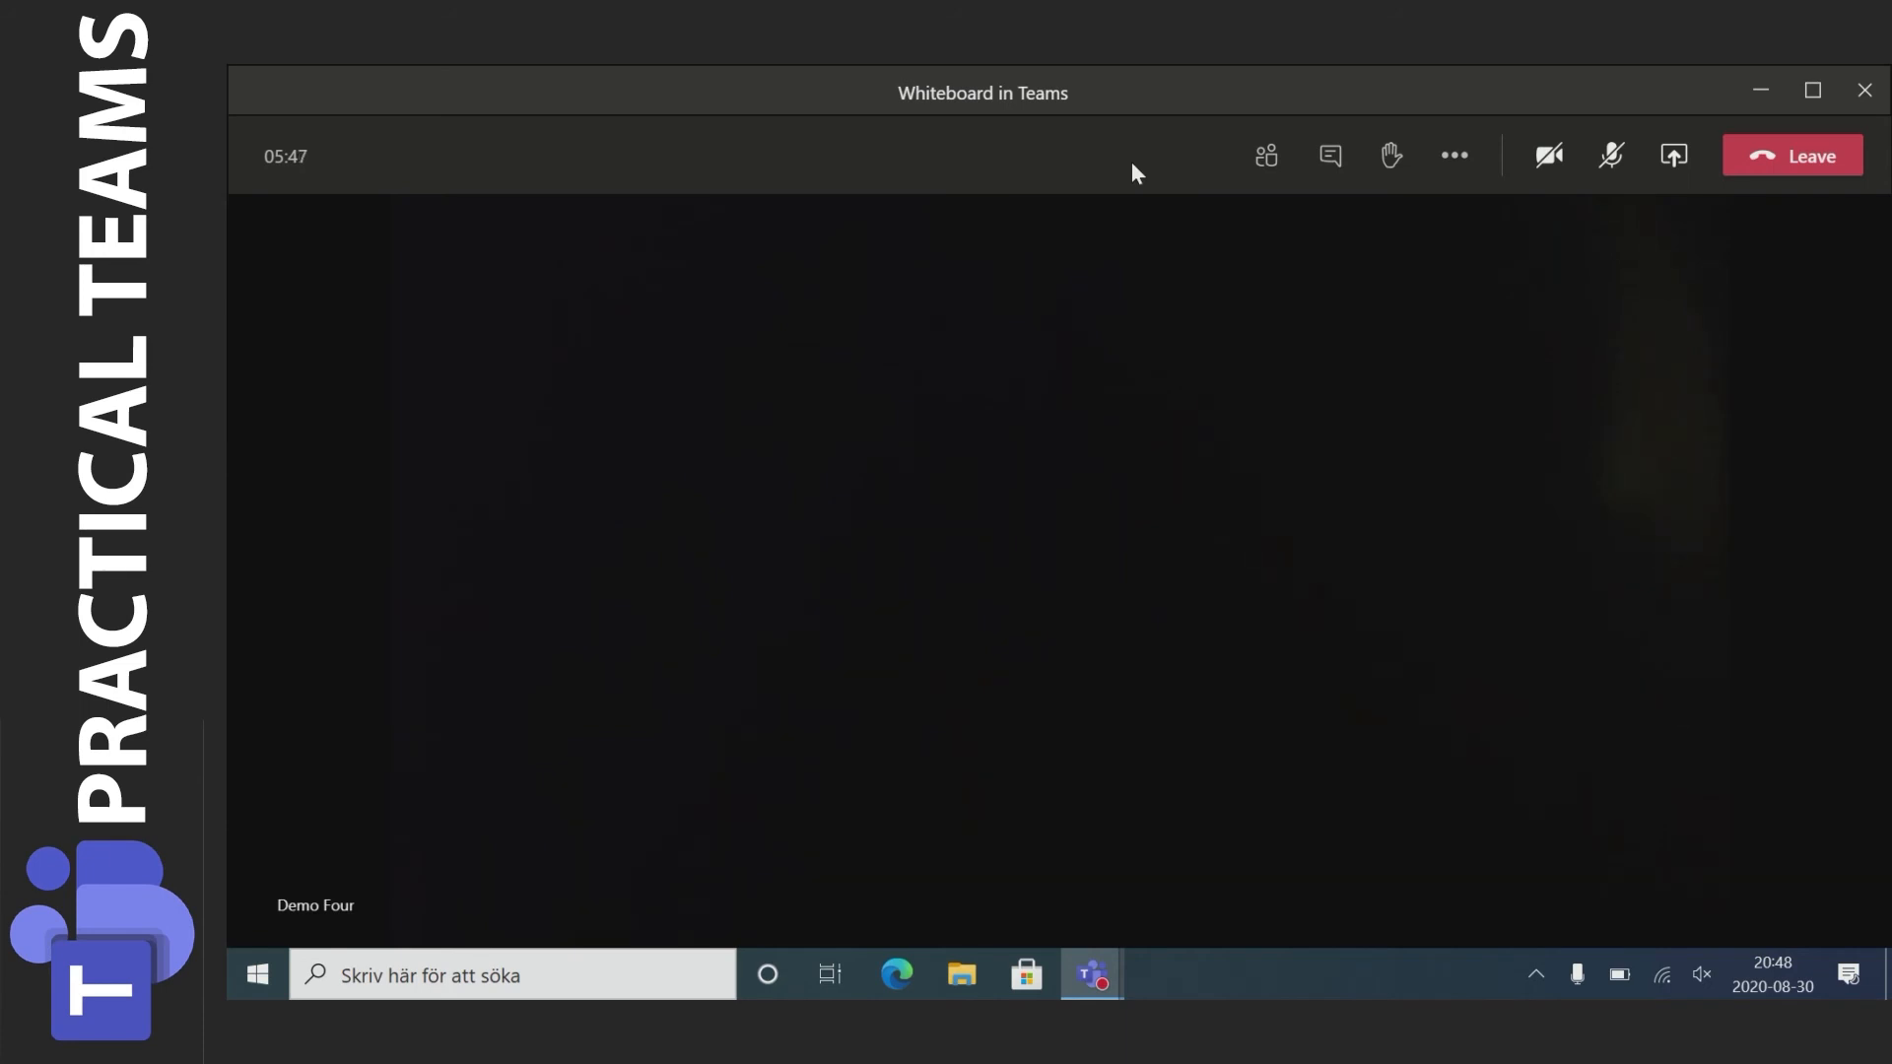
# Present the Microsoft Whiteboard in the meeting again and look over its whole content
pyautogui.click(1662, 168)
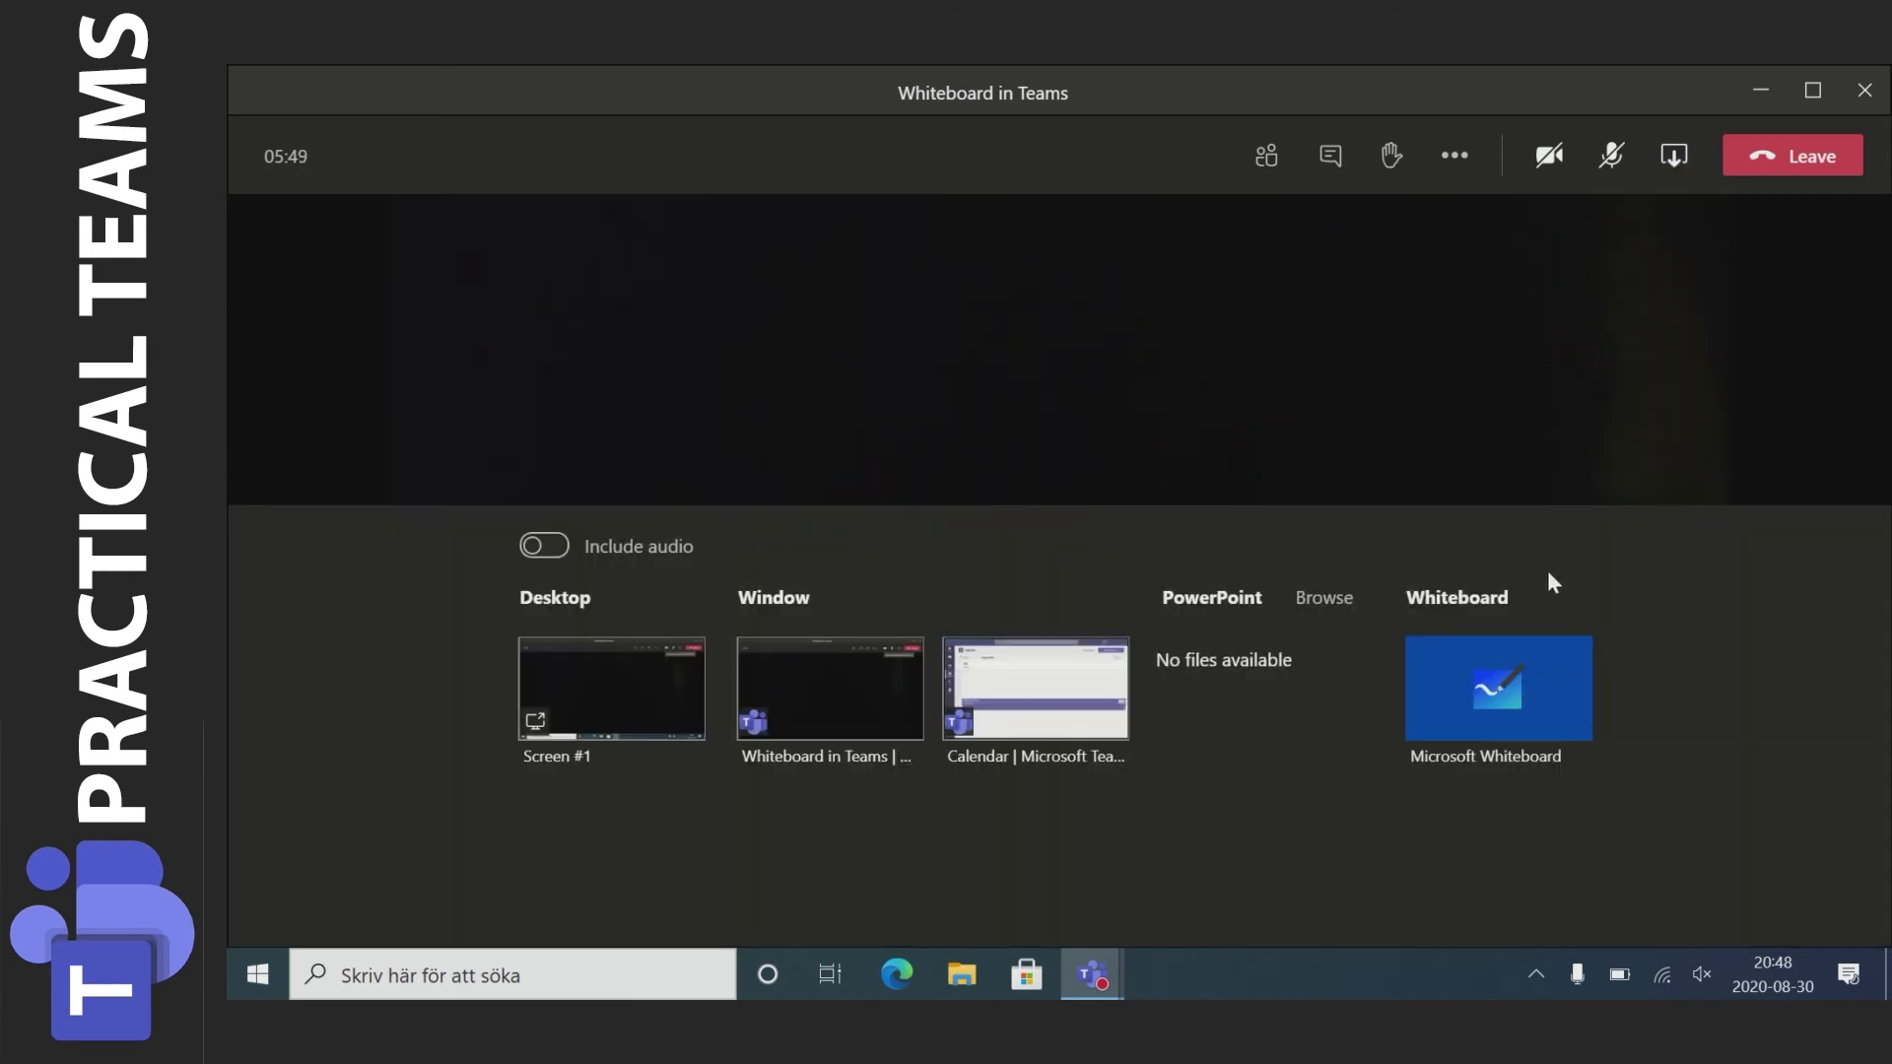
pyautogui.click(1529, 641)
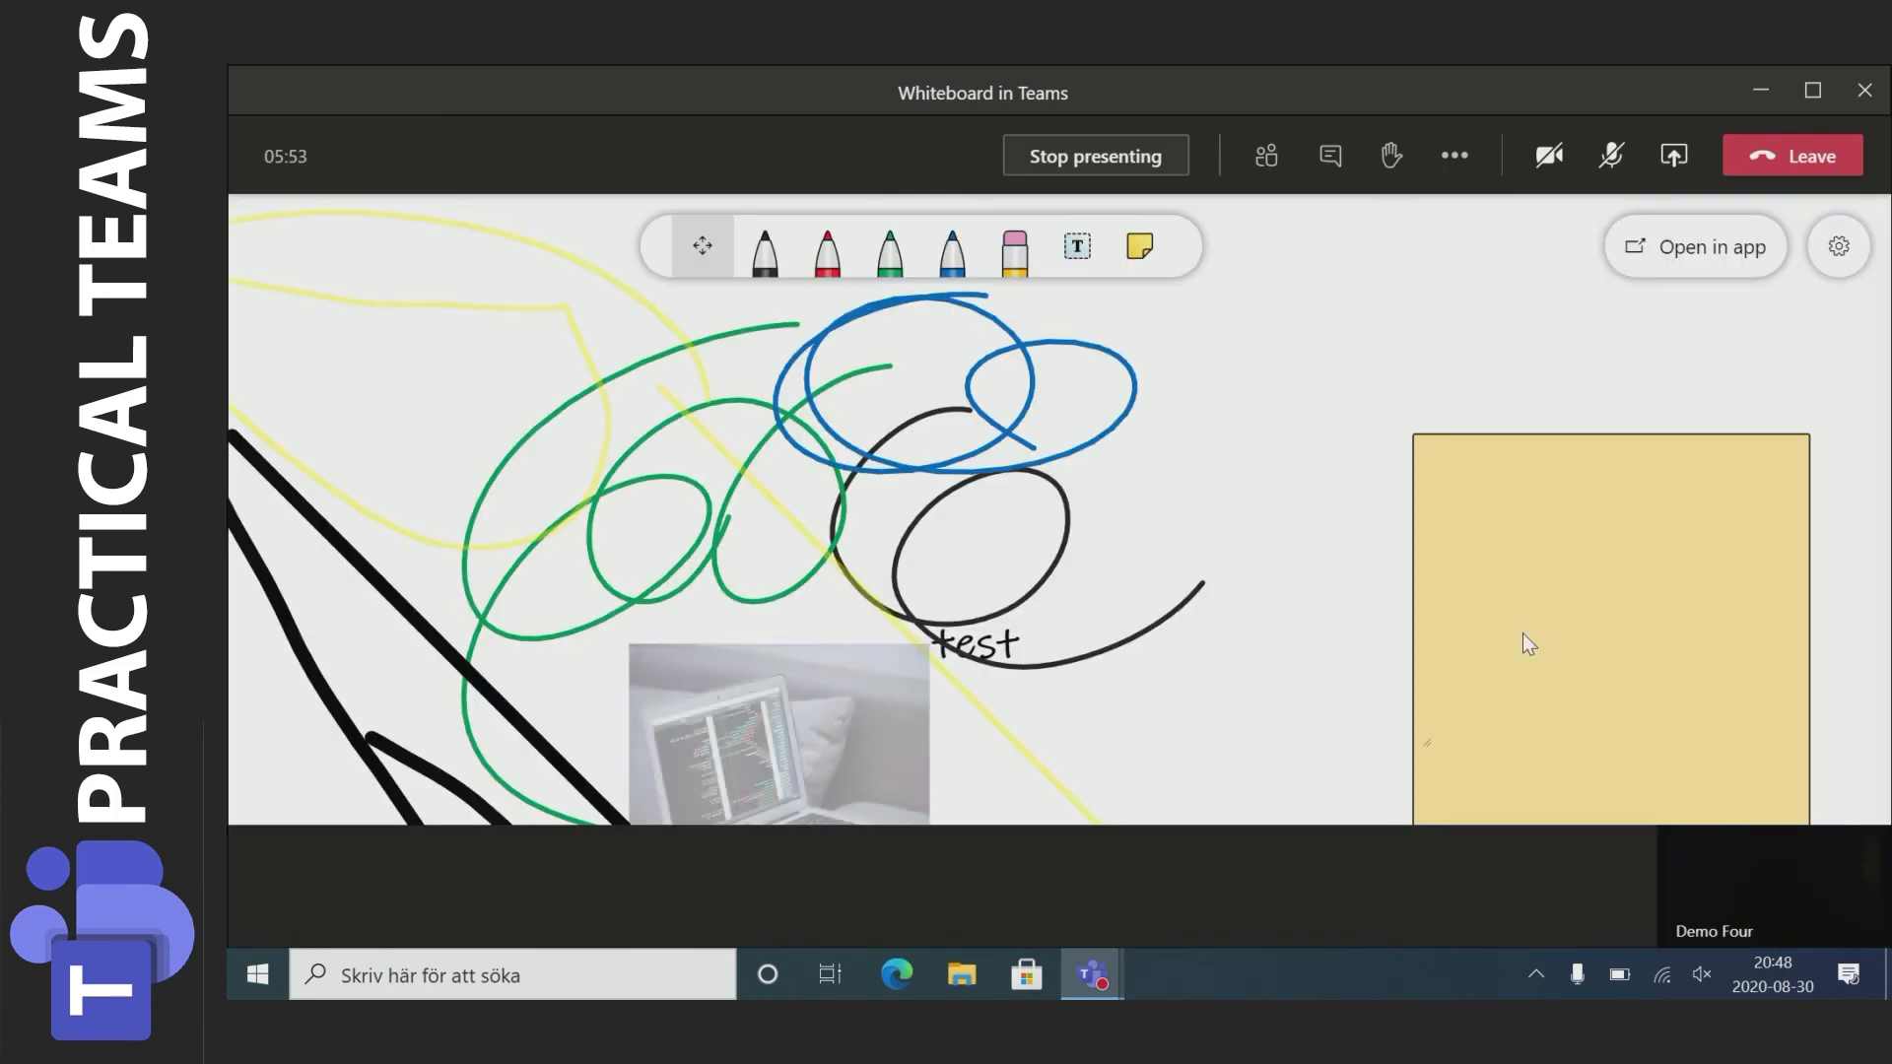
pyautogui.scroll(-6, 596, 433)
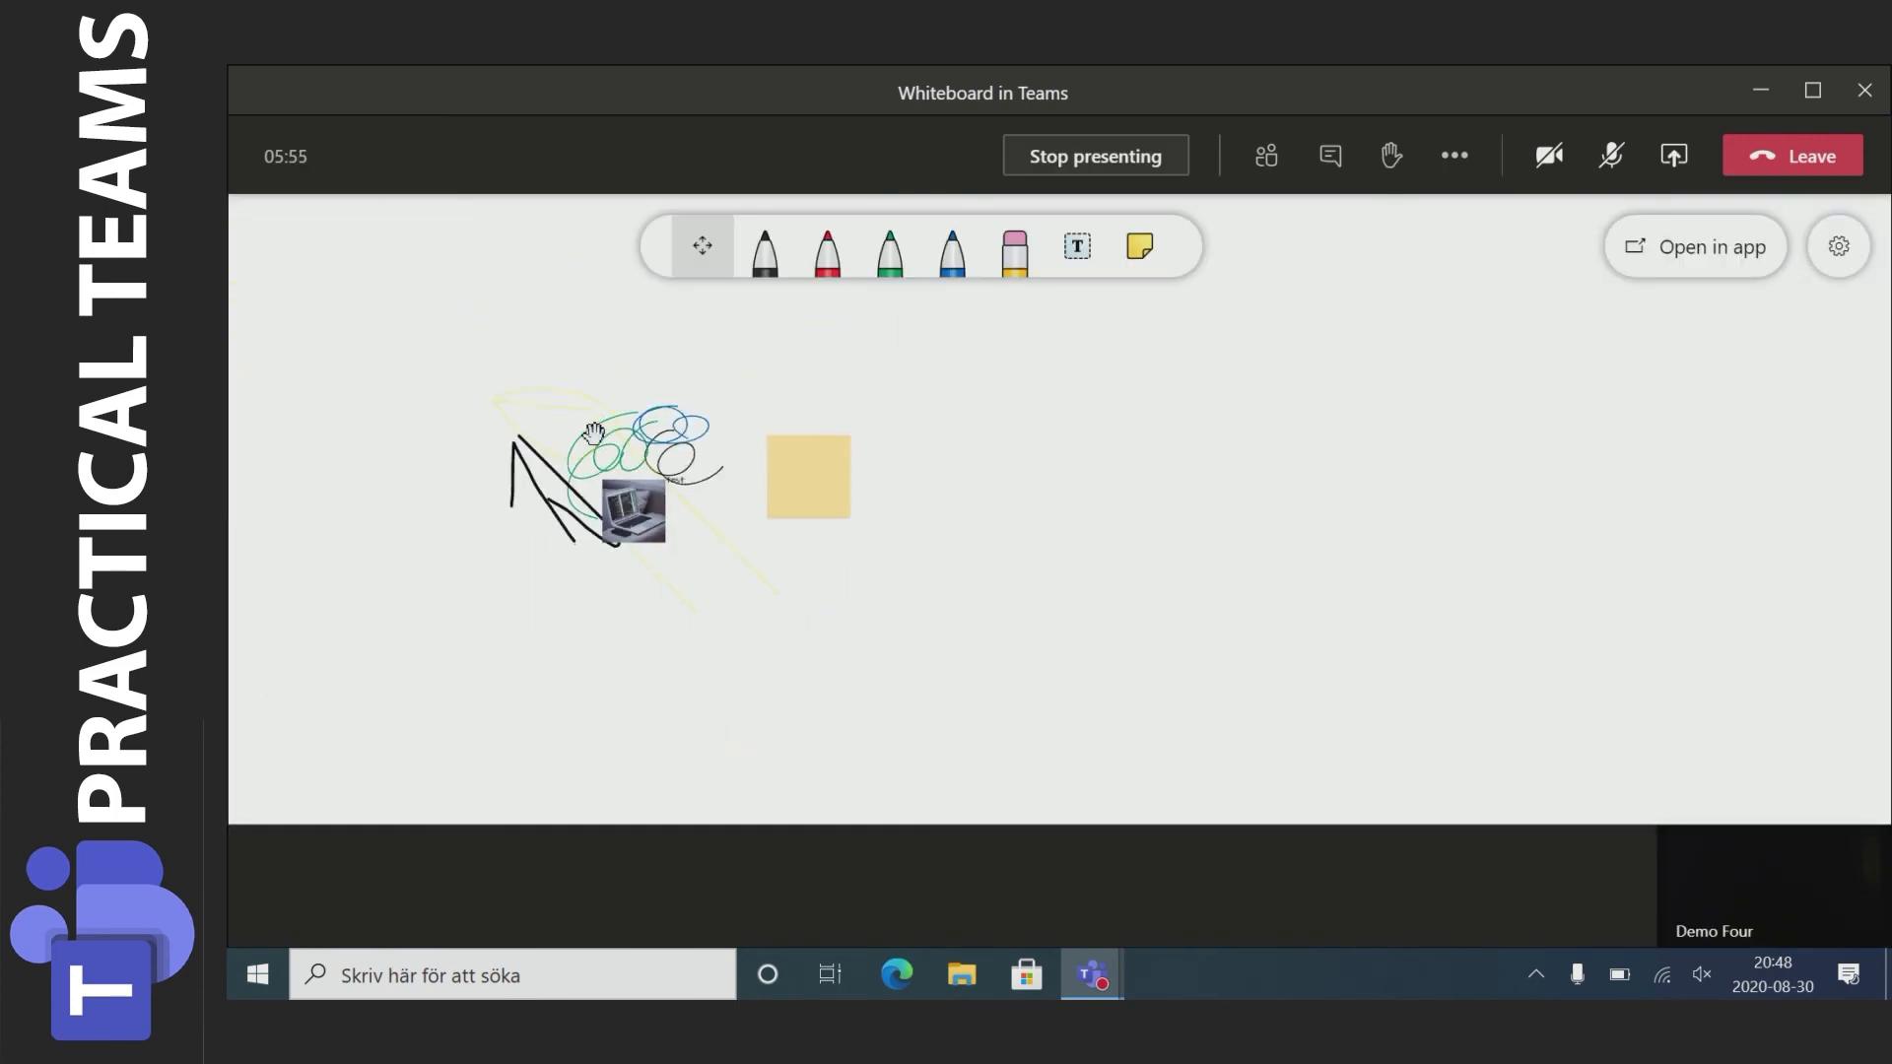
pyautogui.scroll(6, 593, 434)
pyautogui.scroll(-6, 678, 434)
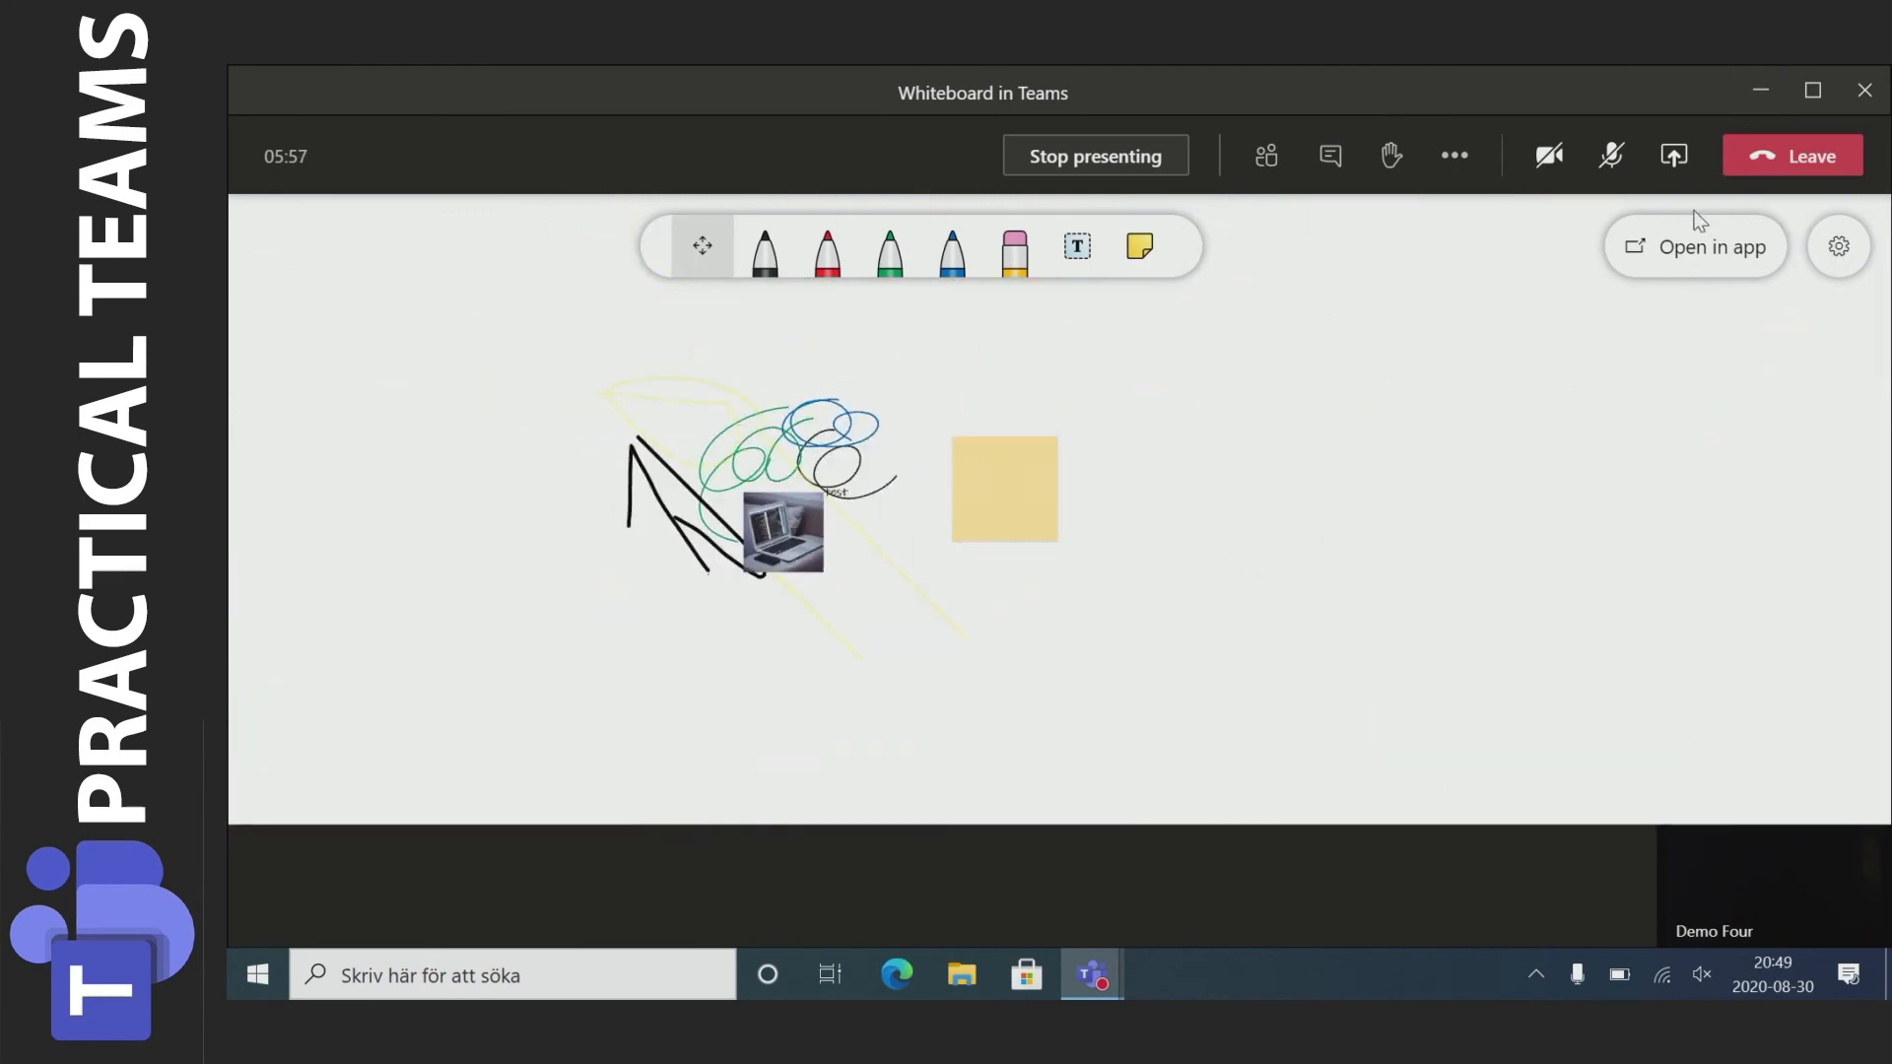
# Leave the meeting and open the "Whiteboard in Teams" meeting chat
pyautogui.click(1780, 166)
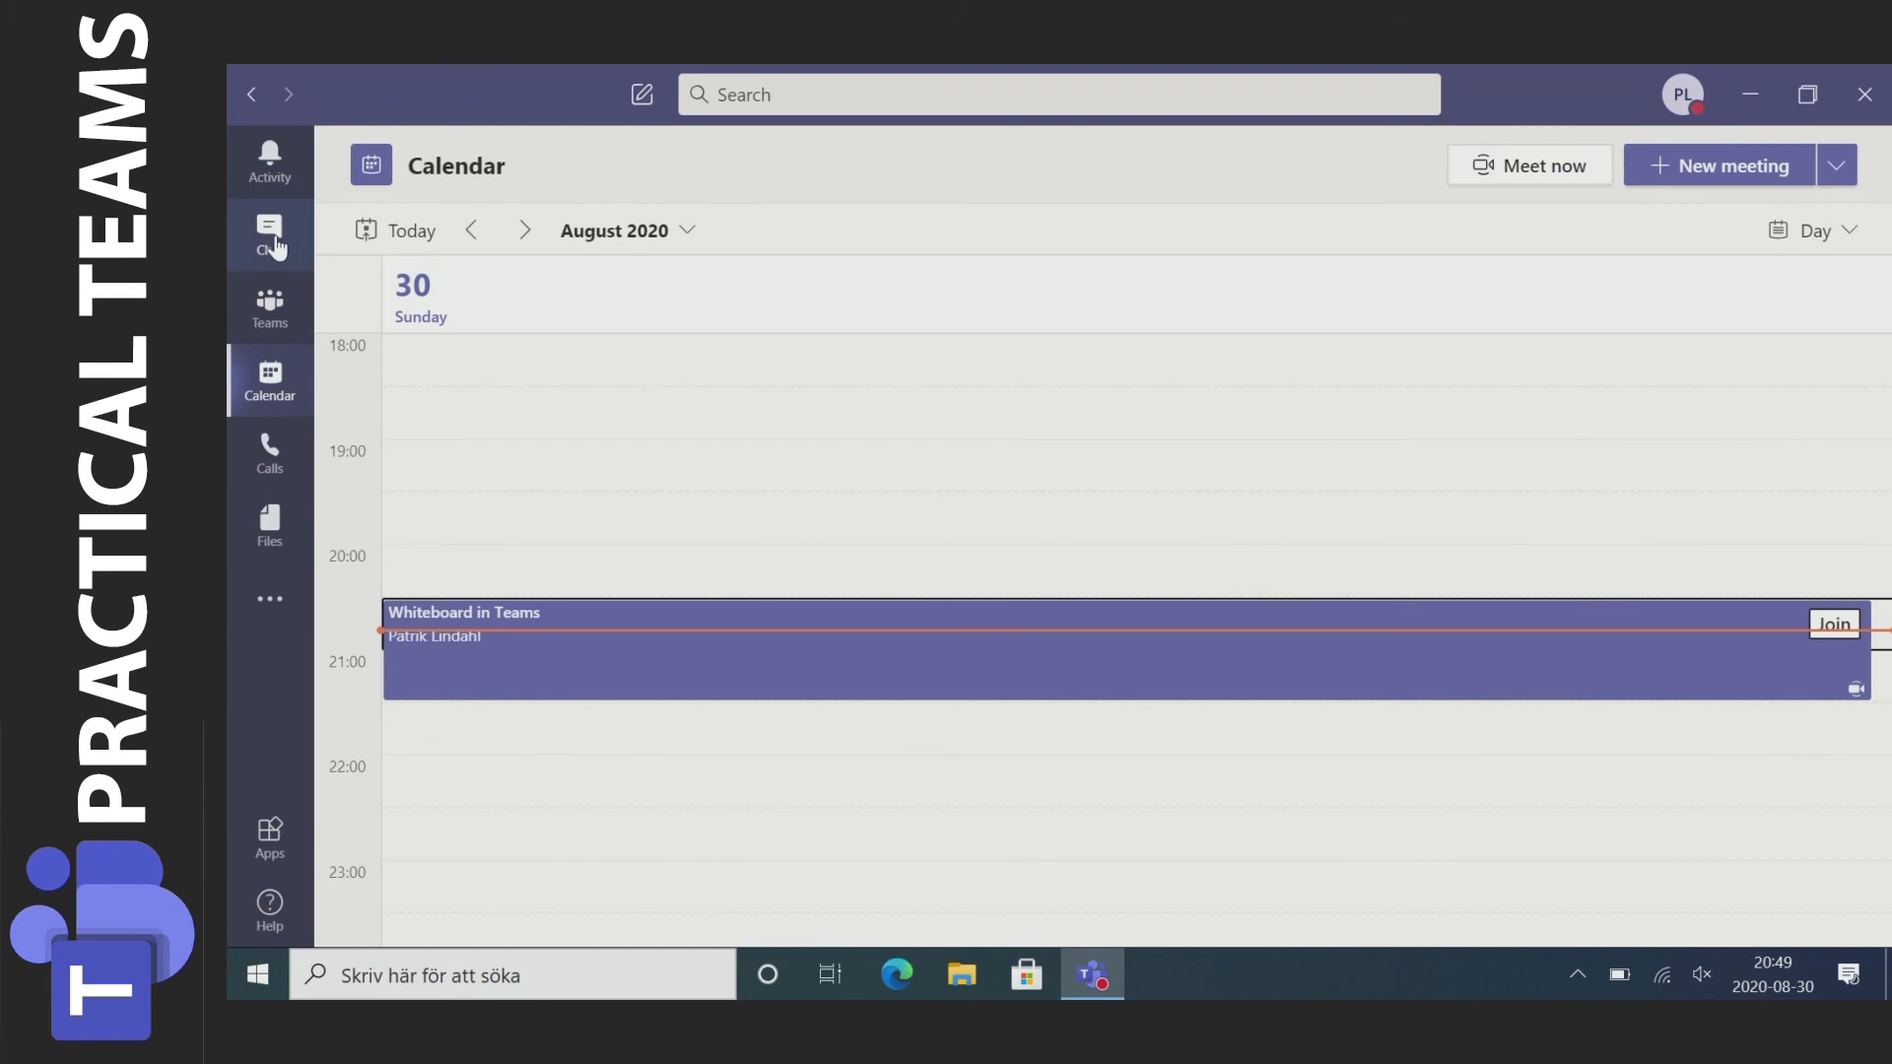
pyautogui.click(272, 236)
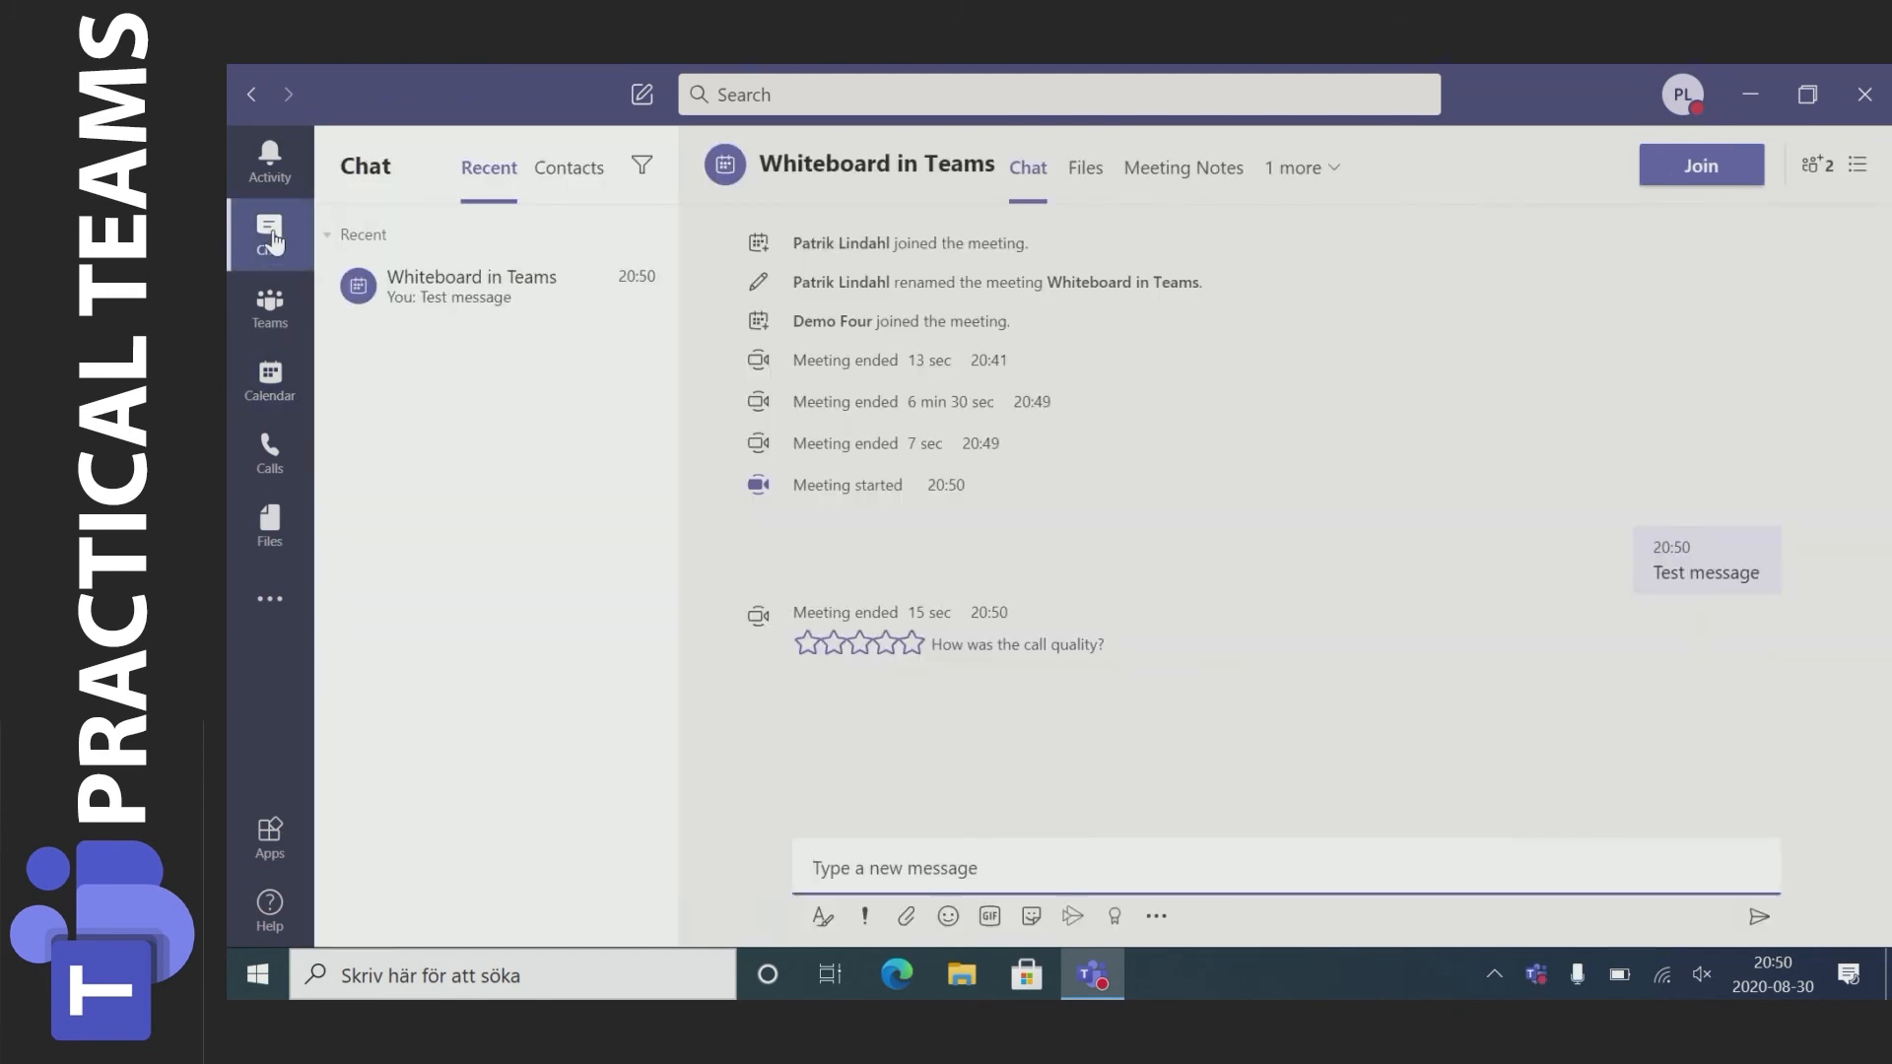
pyautogui.click(451, 303)
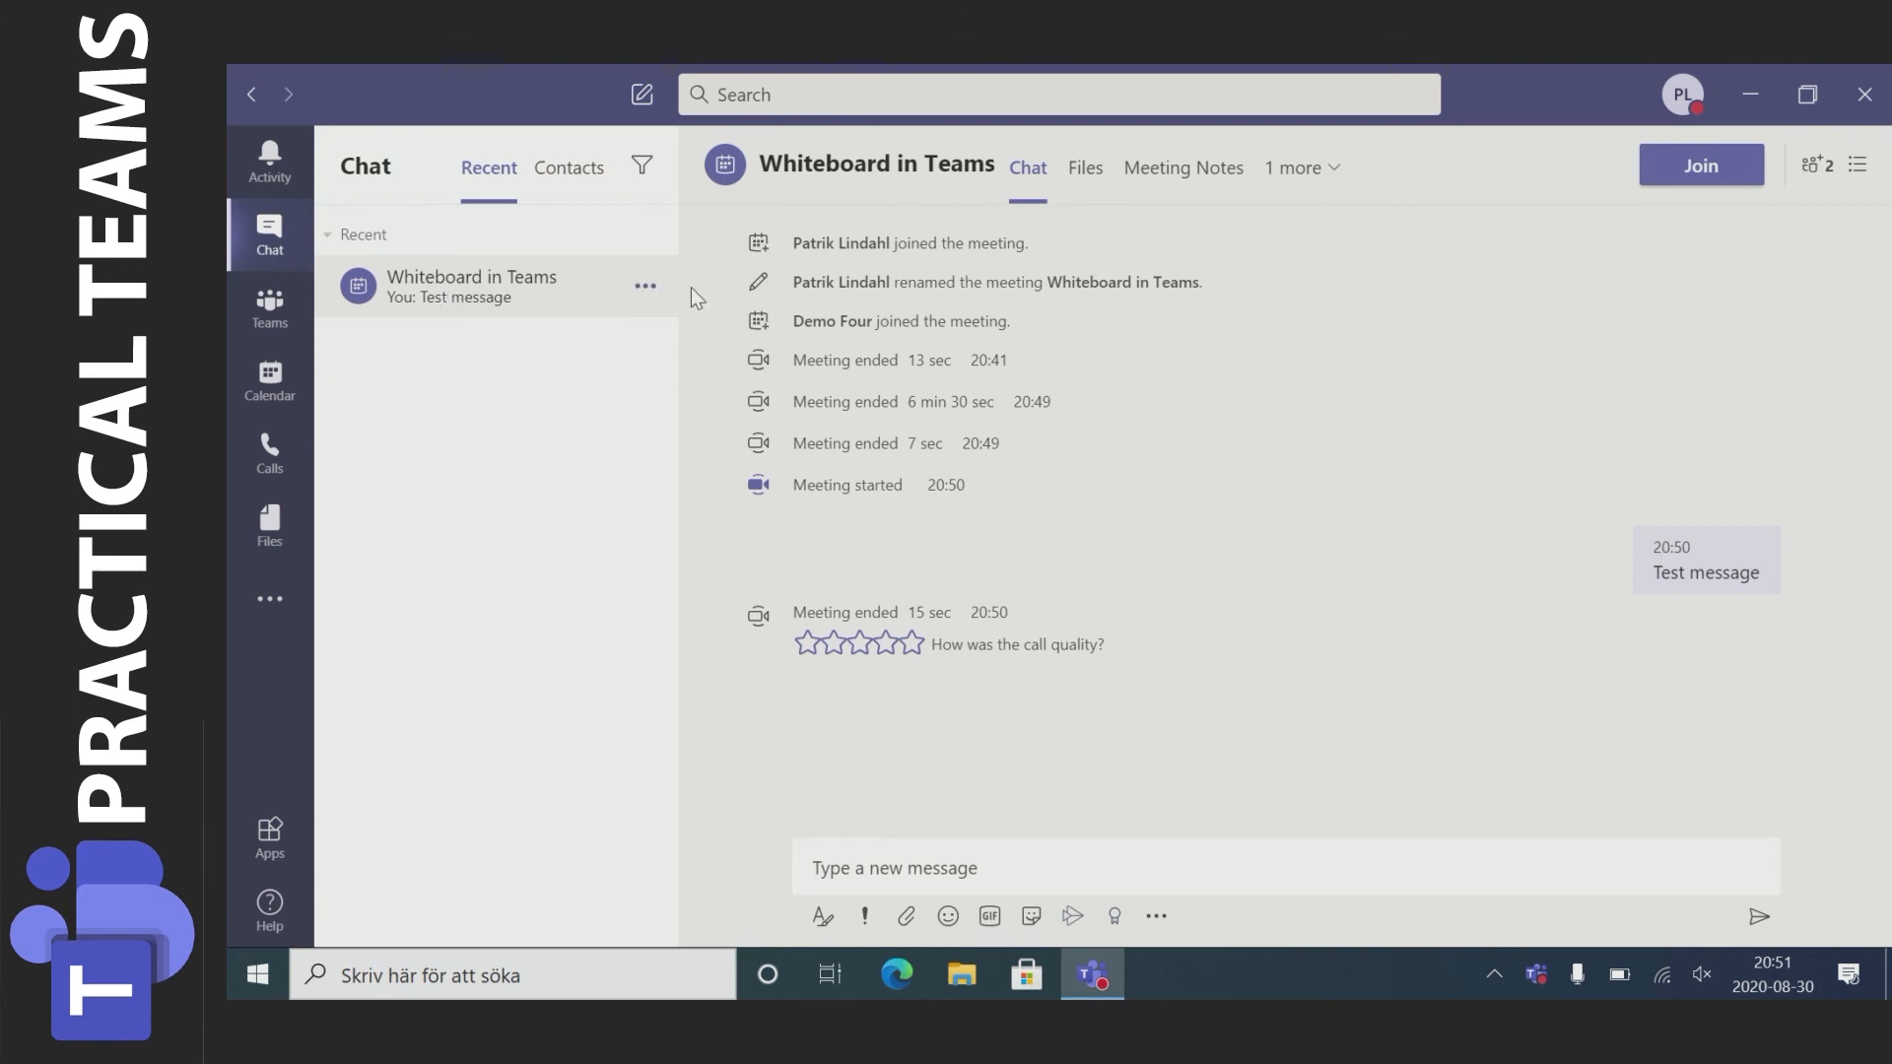
# Open the Whiteboard attached to the "Whiteboard in Teams" meeting chat
pyautogui.moveTo(1644, 566)
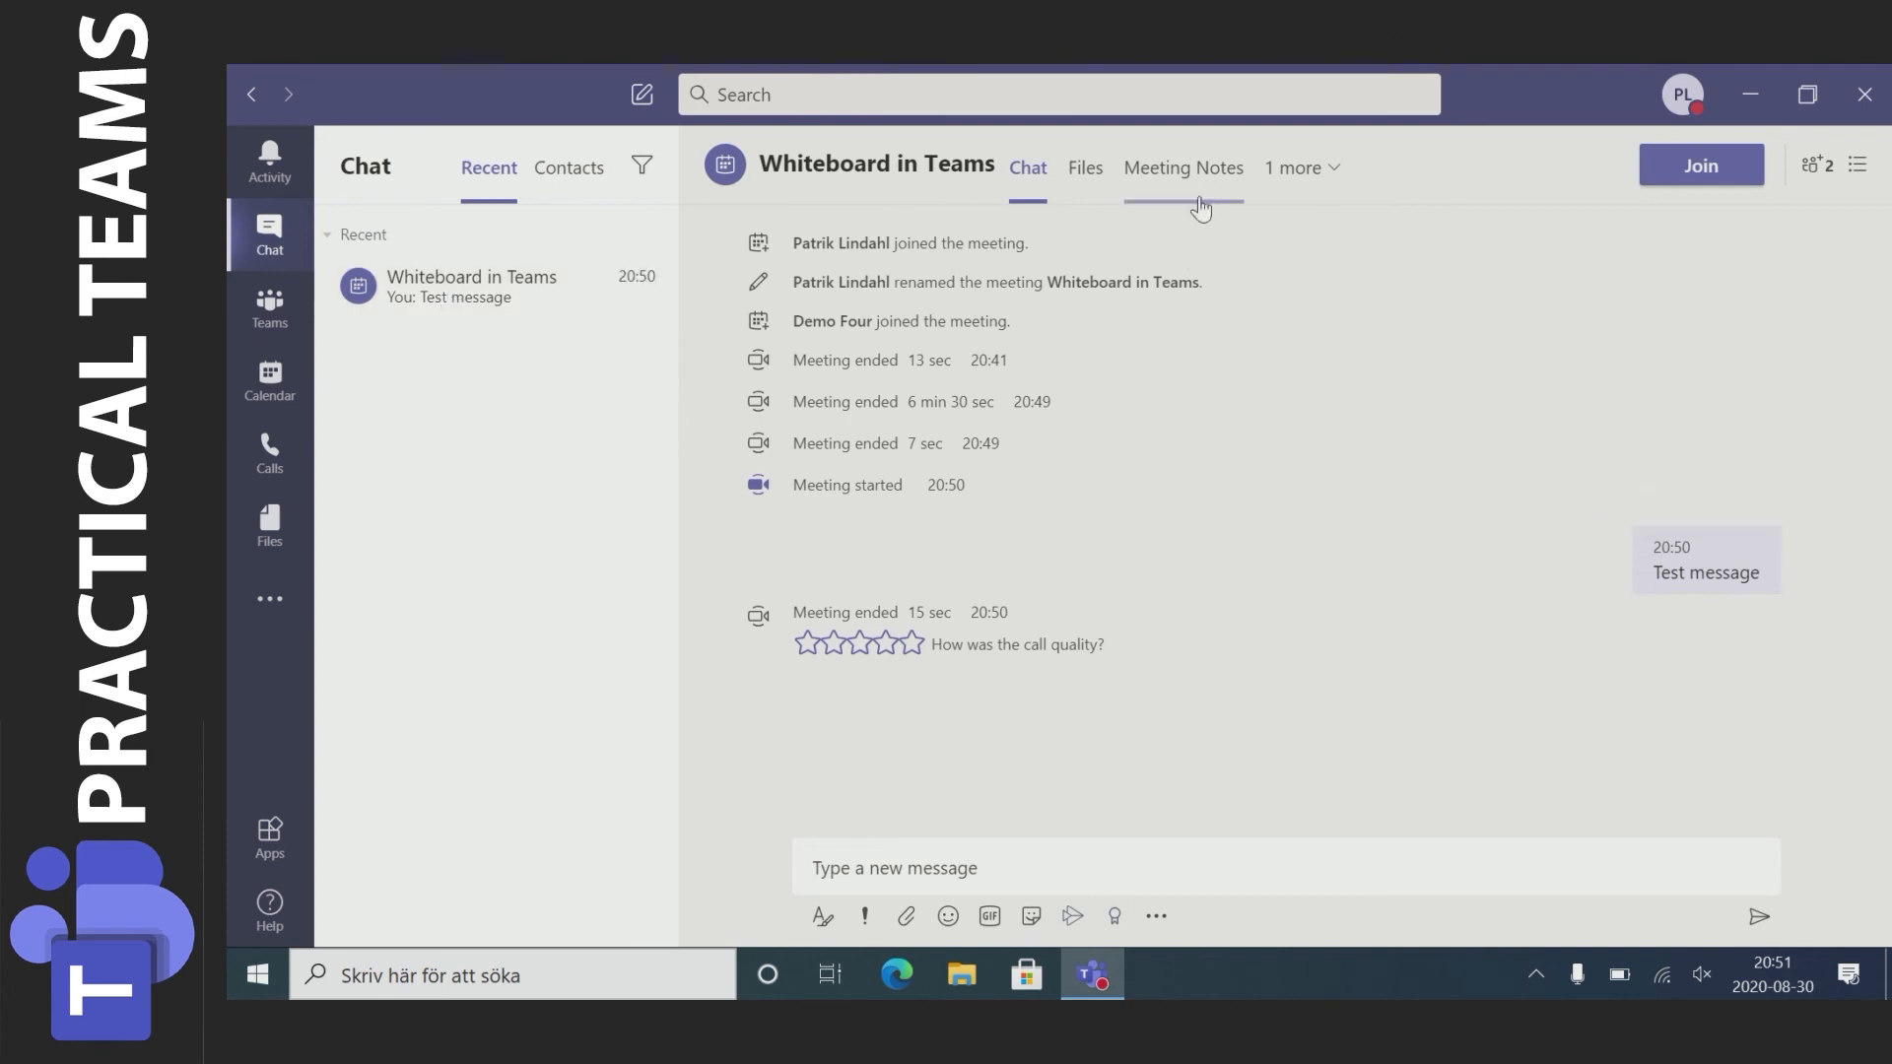
pyautogui.click(1299, 169)
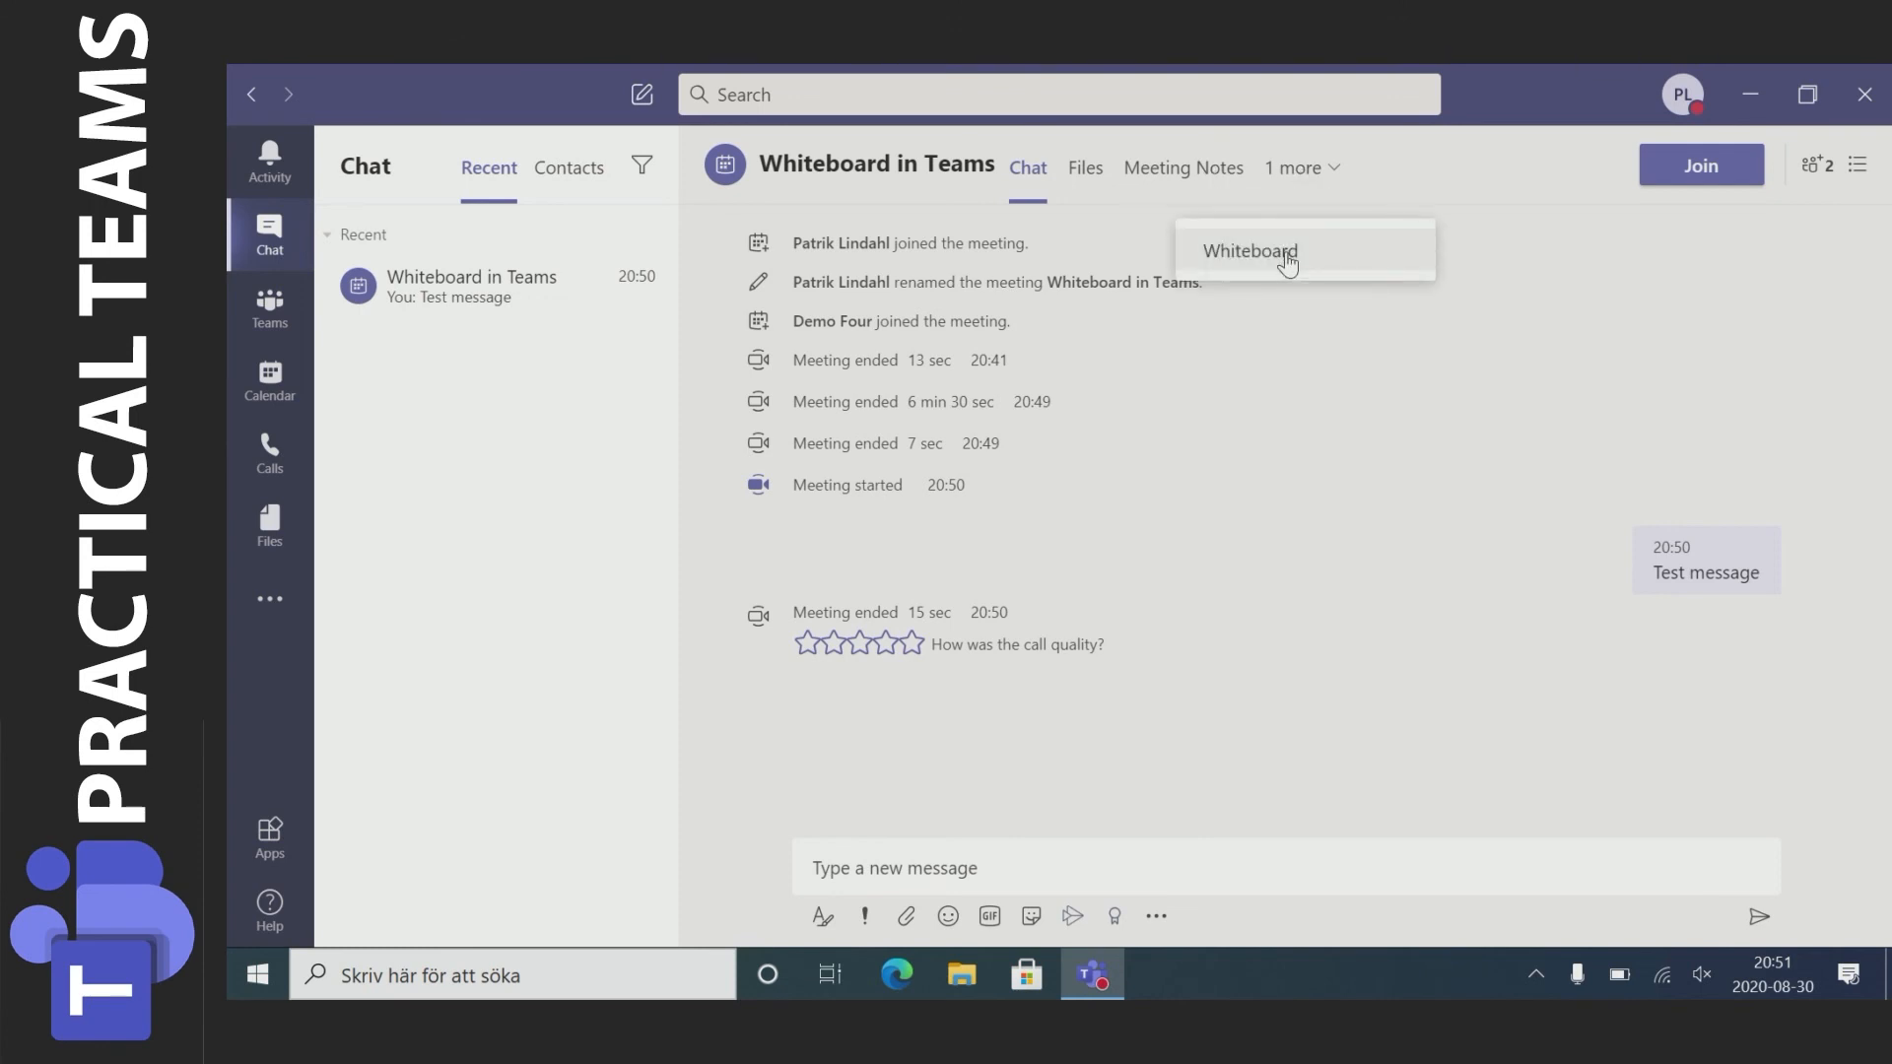
pyautogui.click(1287, 254)
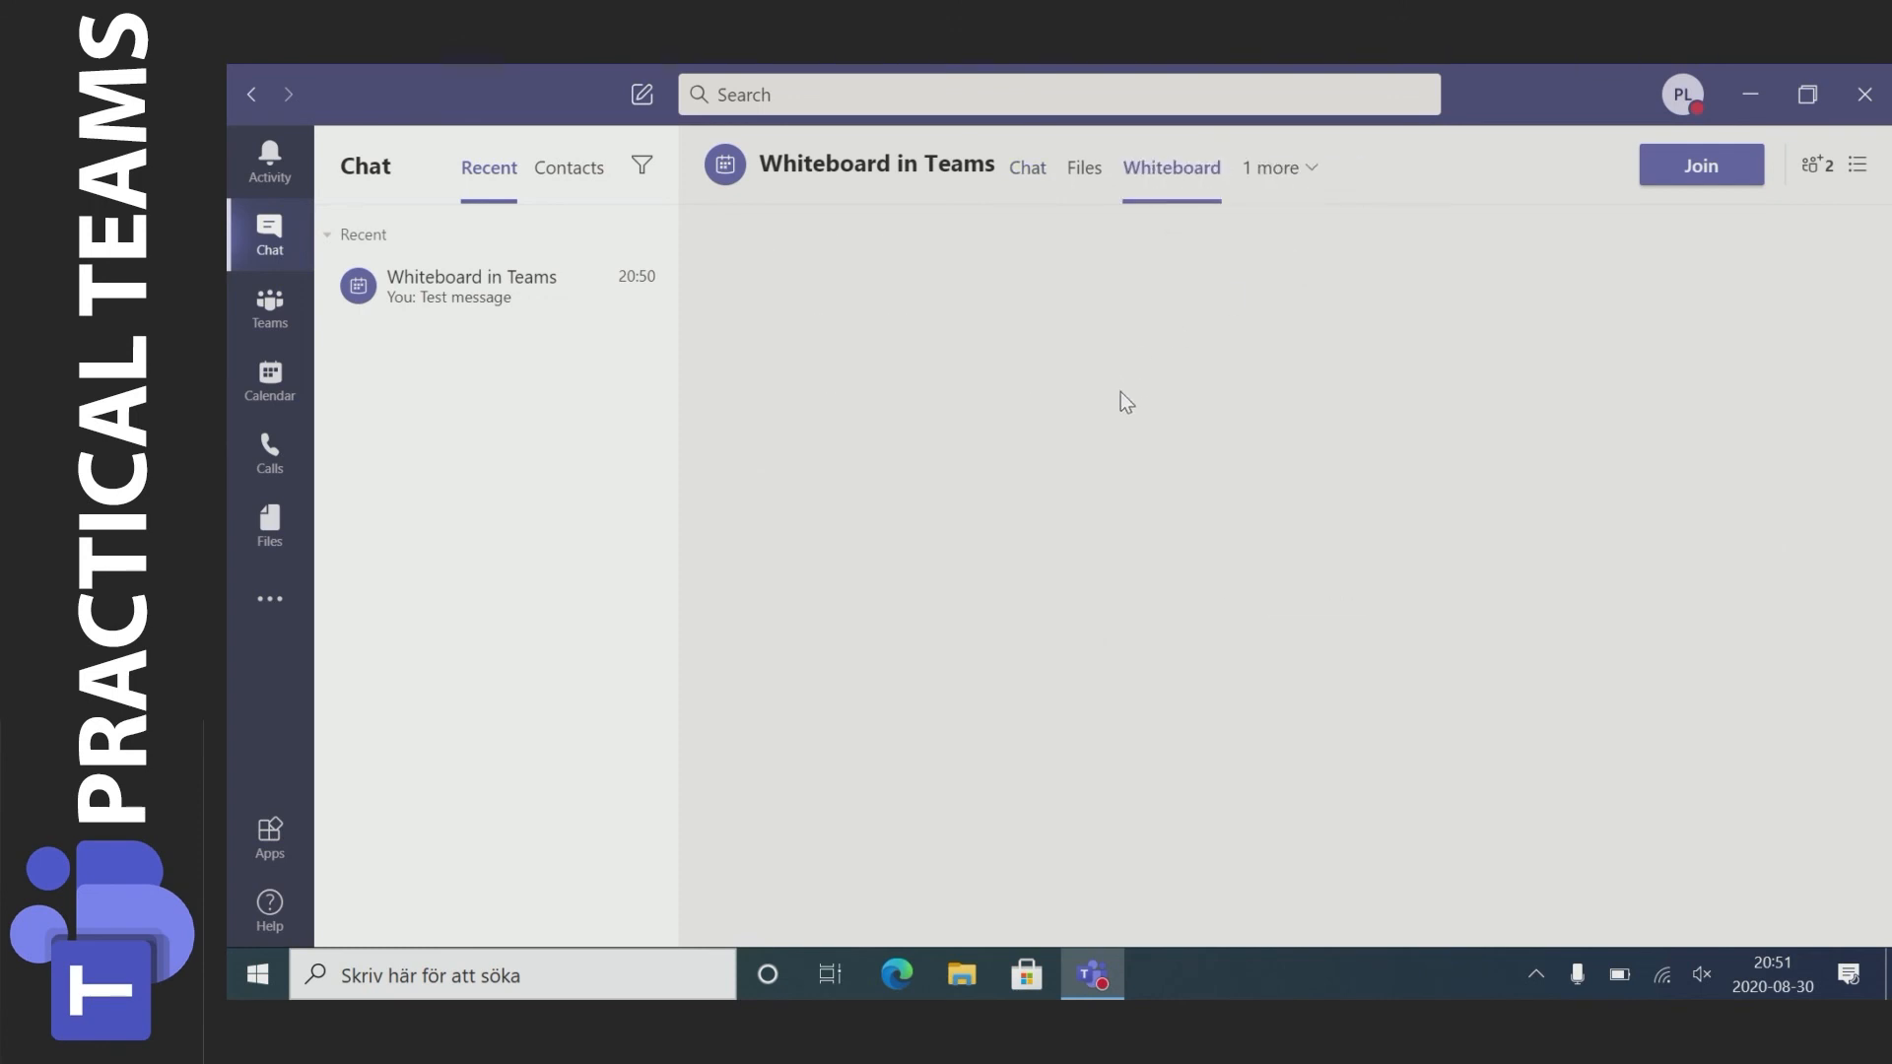